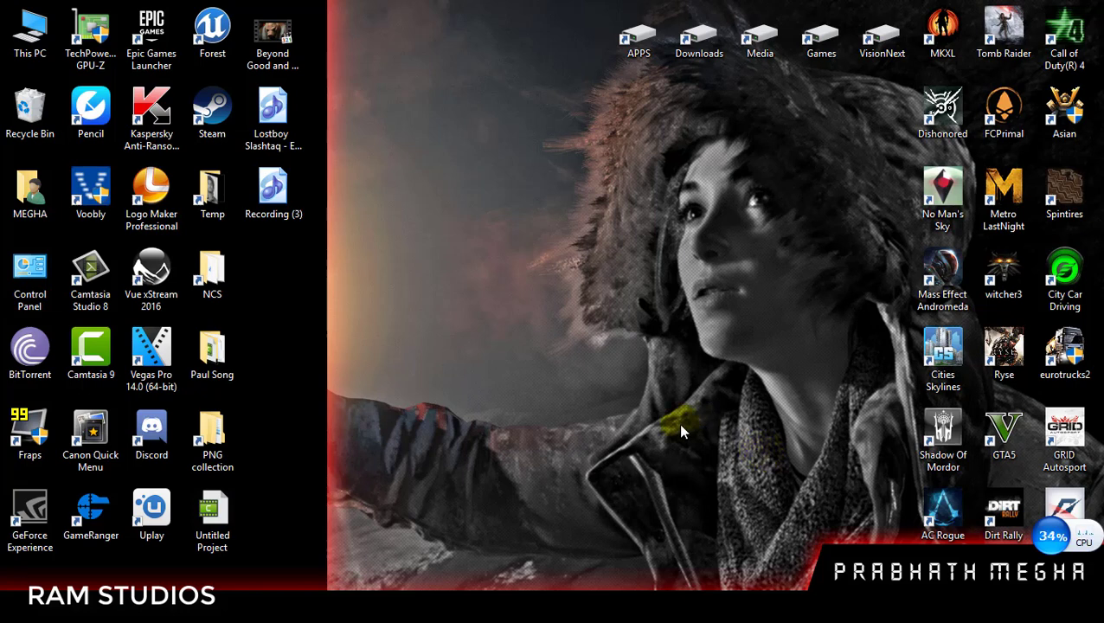
# Refresh the desktop three times from its right-click menu.
pyautogui.rightClick(595, 269)
pyautogui.click(626, 302)
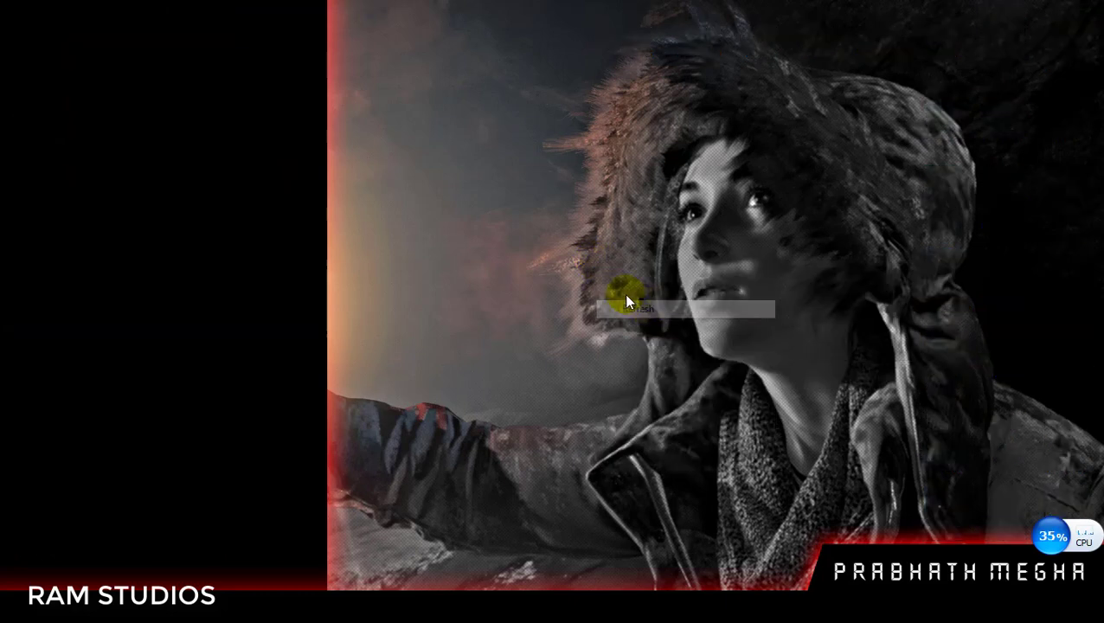
pyautogui.rightClick(482, 220)
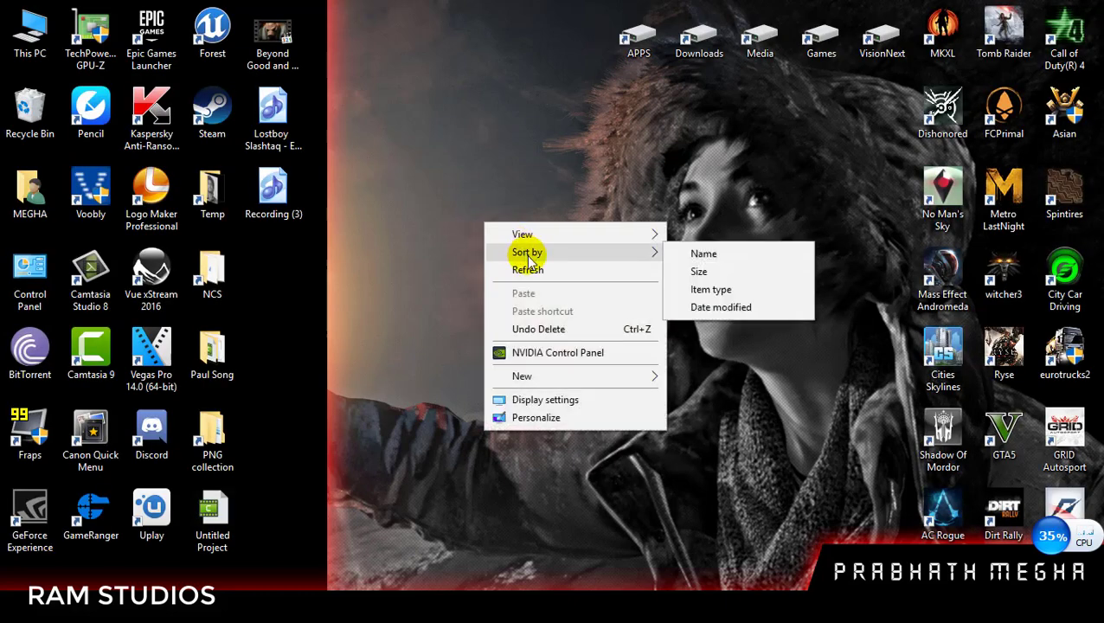
pyautogui.click(533, 266)
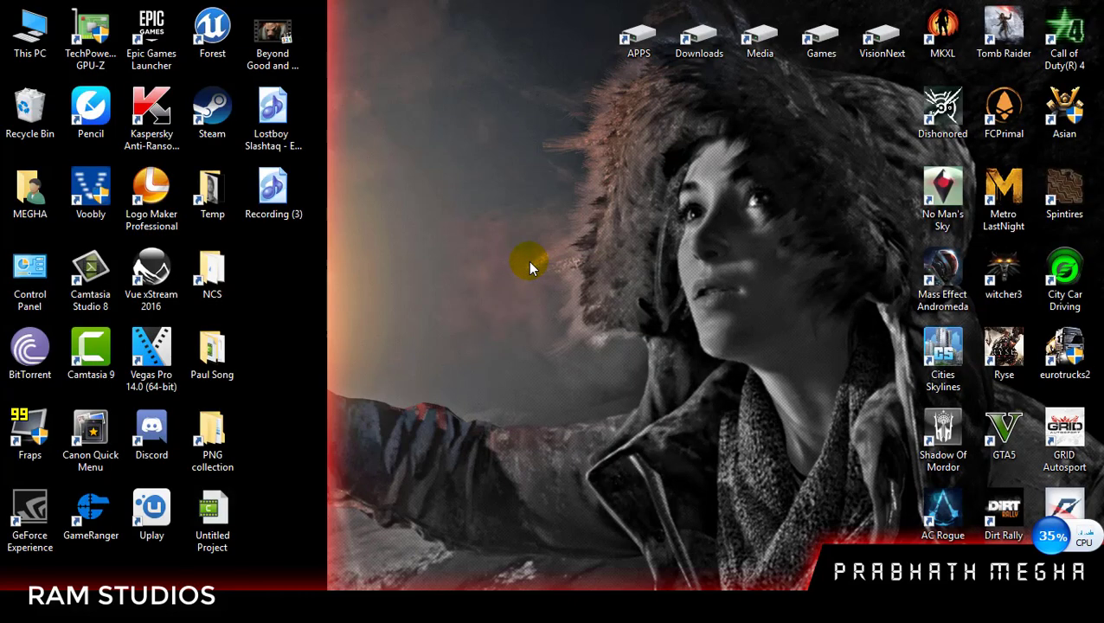
pyautogui.rightClick(502, 192)
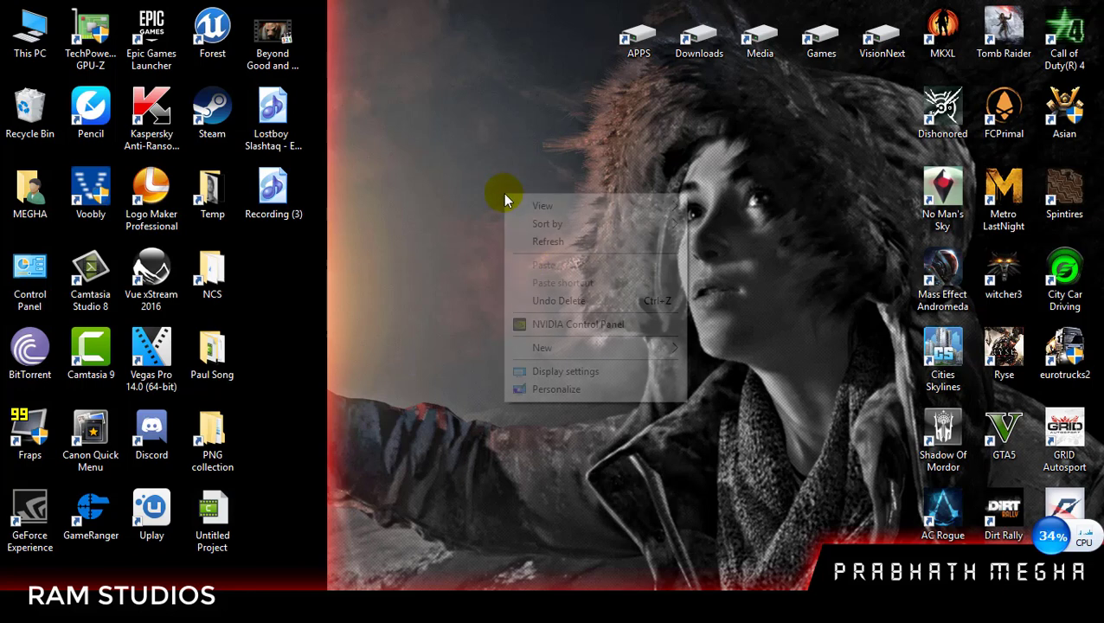
pyautogui.click(545, 241)
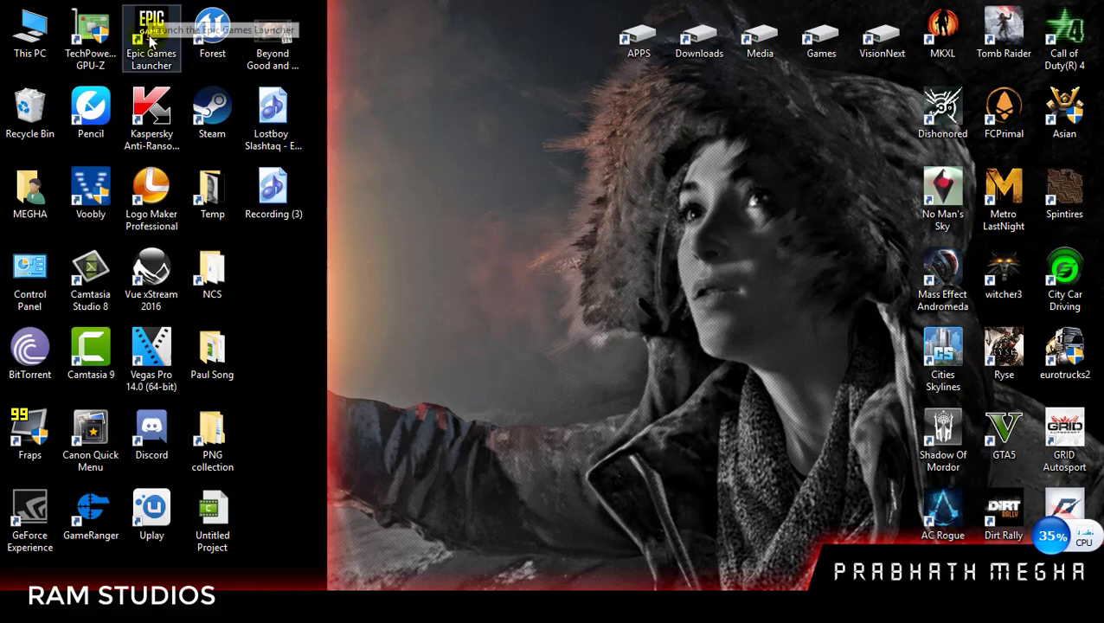
# Launch the Epic Games Launcher maximized, skip sign-in, and open the tute project from Library.
pyautogui.doubleClick(153, 41)
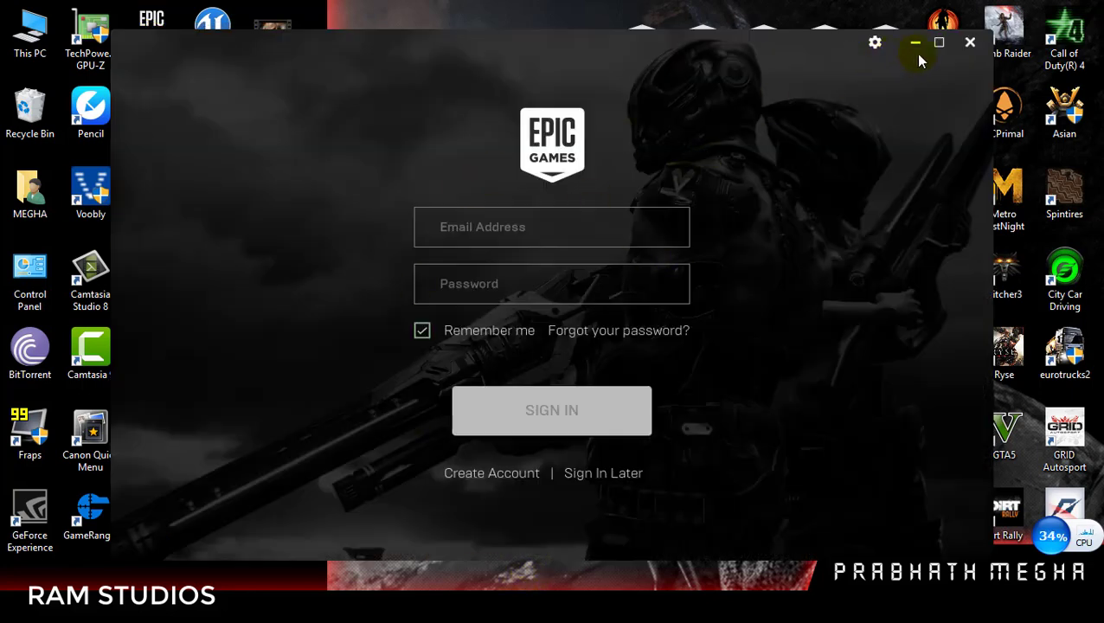
pyautogui.click(937, 42)
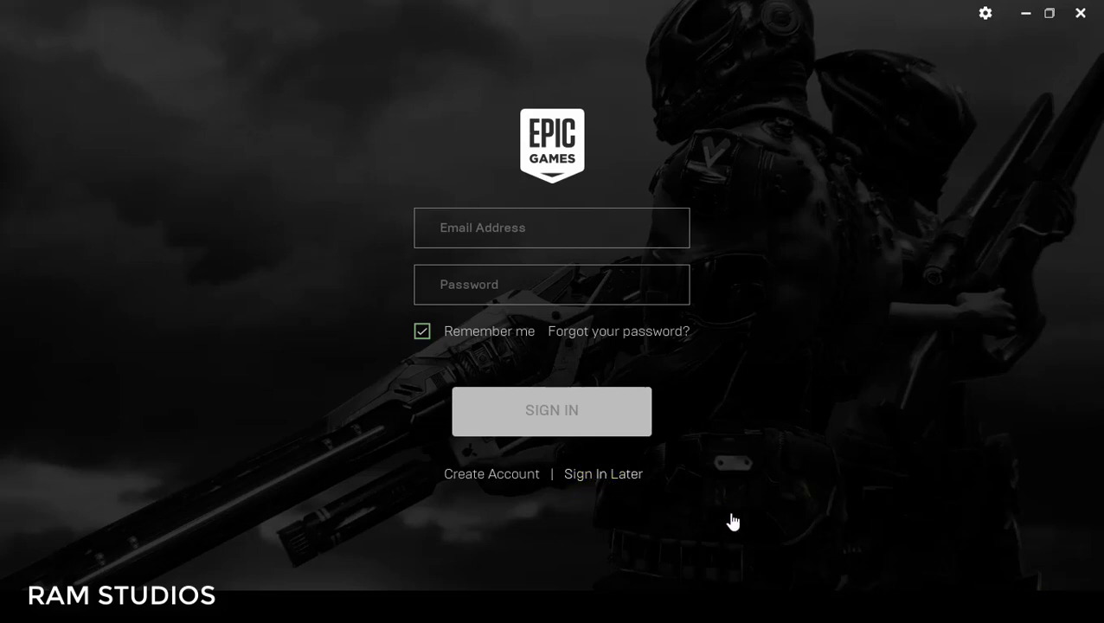
pyautogui.click(609, 475)
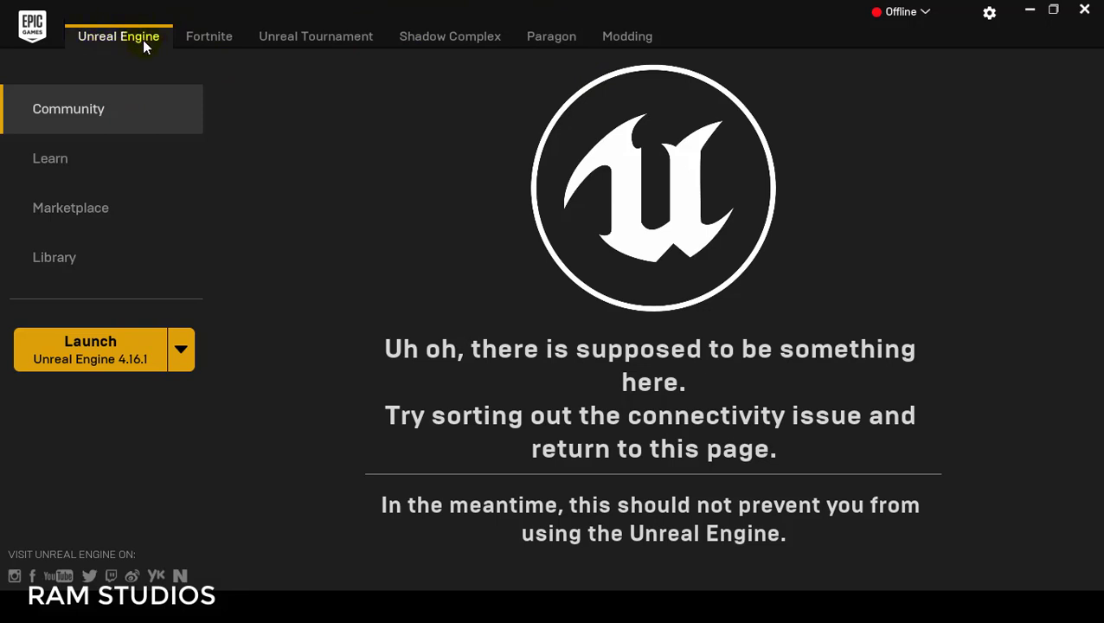
pyautogui.click(58, 261)
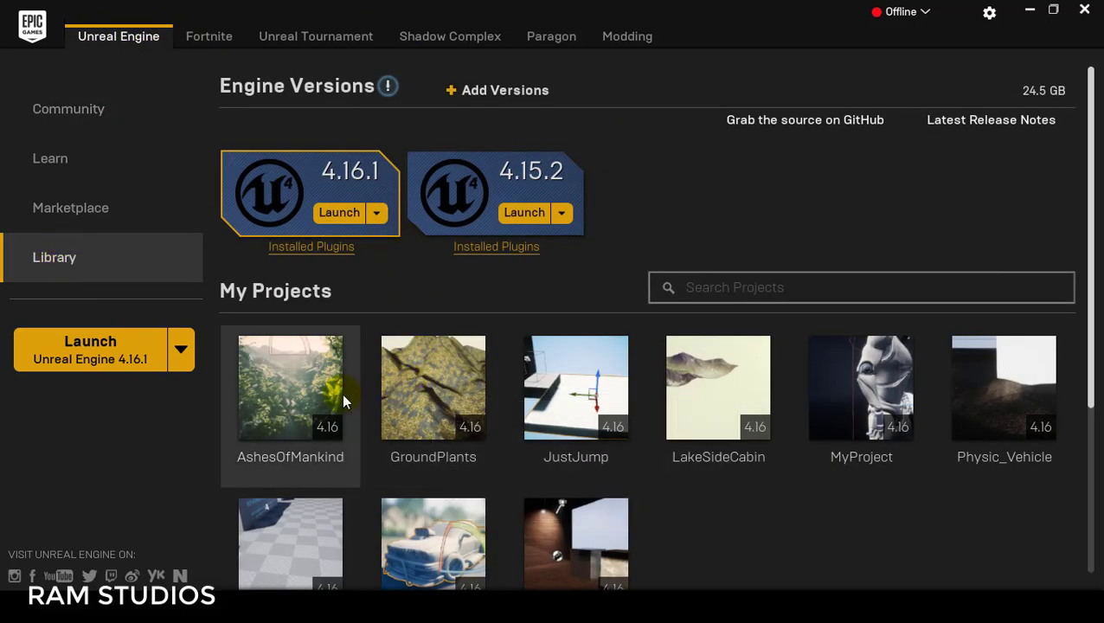
pyautogui.scroll(-1, 433, 415)
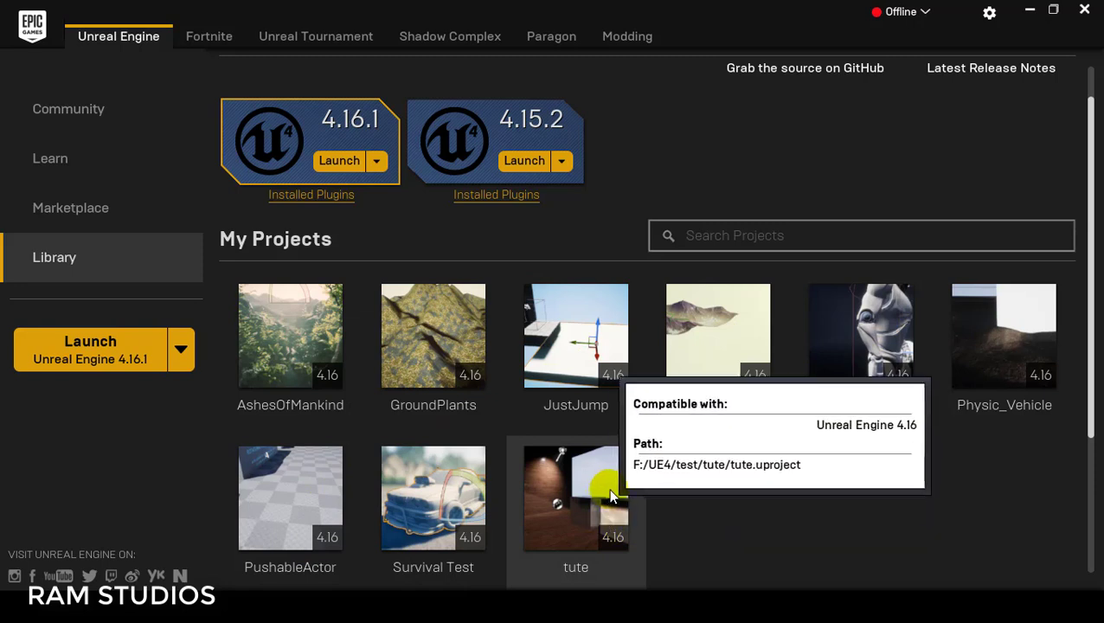
pyautogui.doubleClick(580, 500)
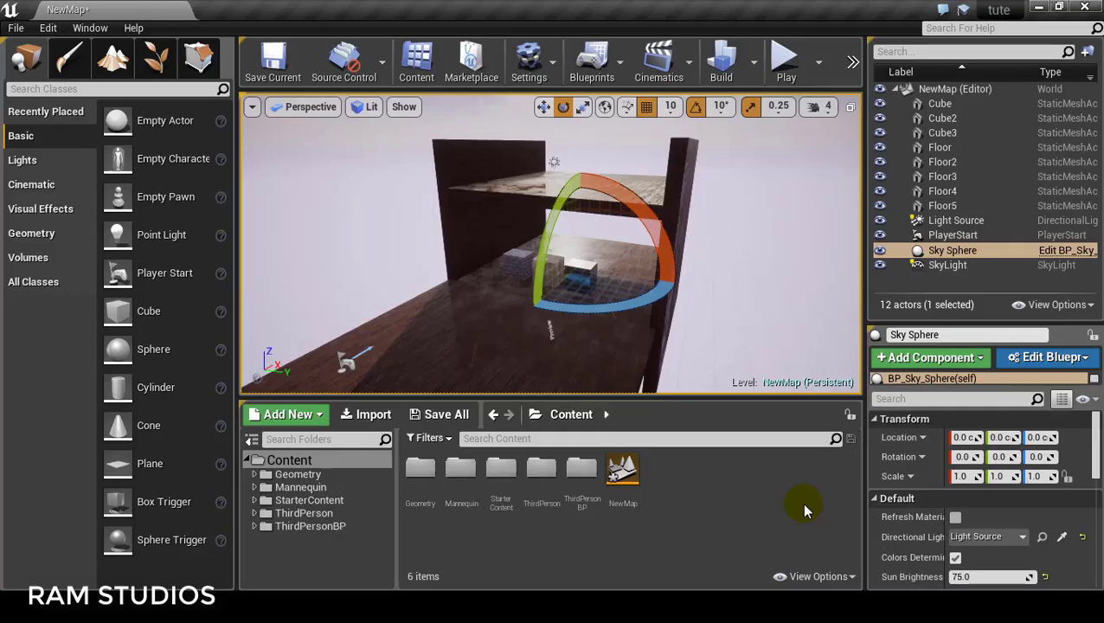
# Fly around NewMap to inspect the cubes, wooden floor and brick wall corner.
pyautogui.moveTo(727, 271); pyautogui.dragTo(692, 260, button='right')
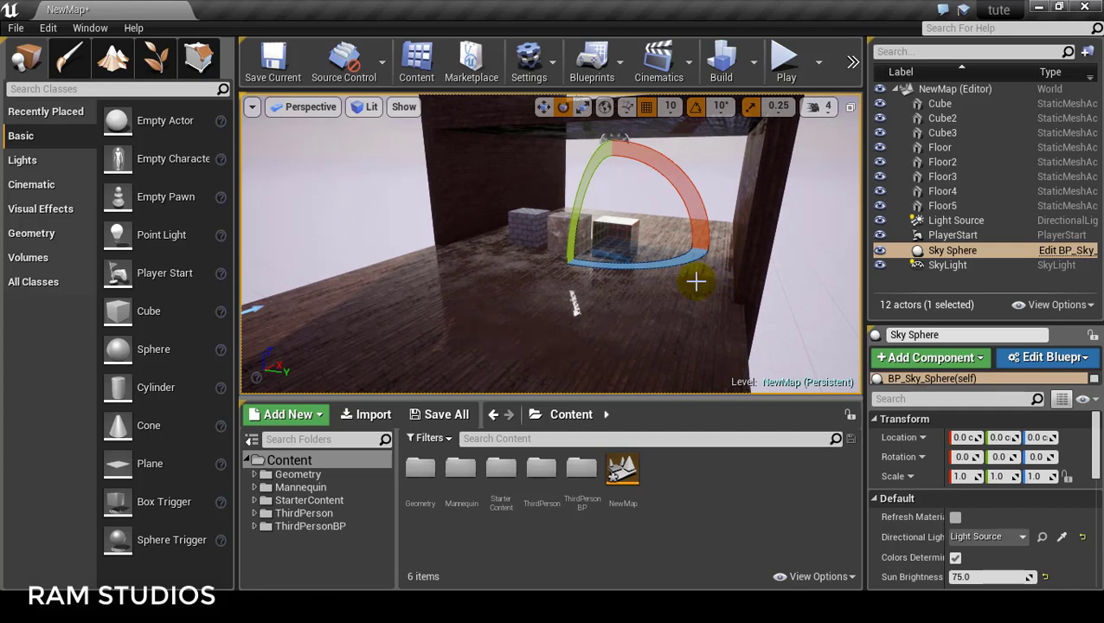
pyautogui.moveTo(696, 284); pyautogui.dragTo(719, 285, button='right')
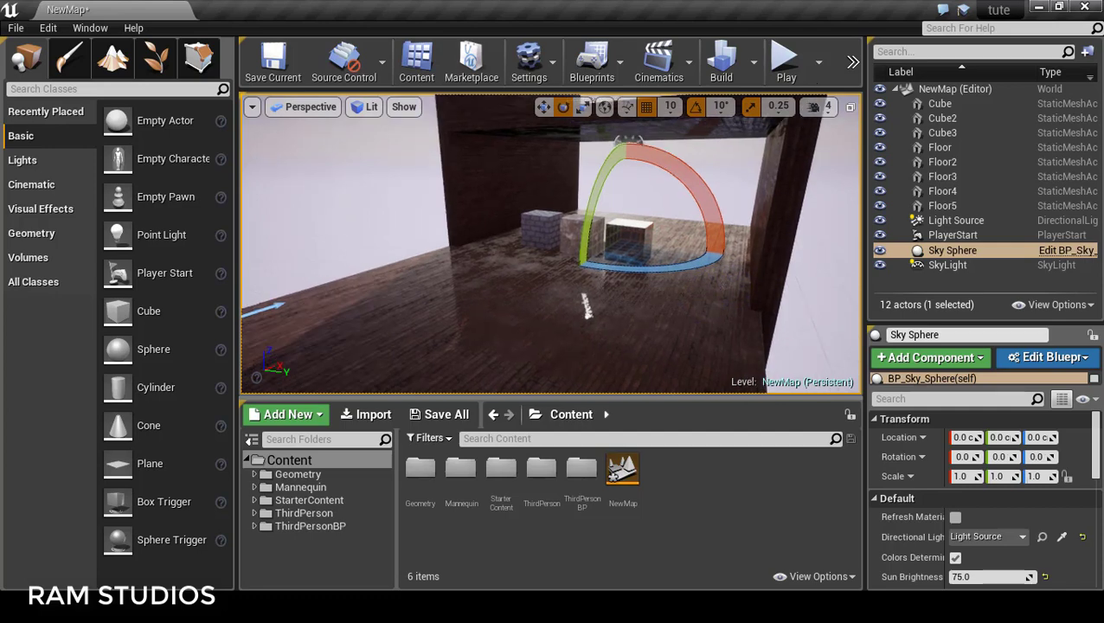
pyautogui.moveTo(550, 242); pyautogui.dragTo(555, 246, button='right')
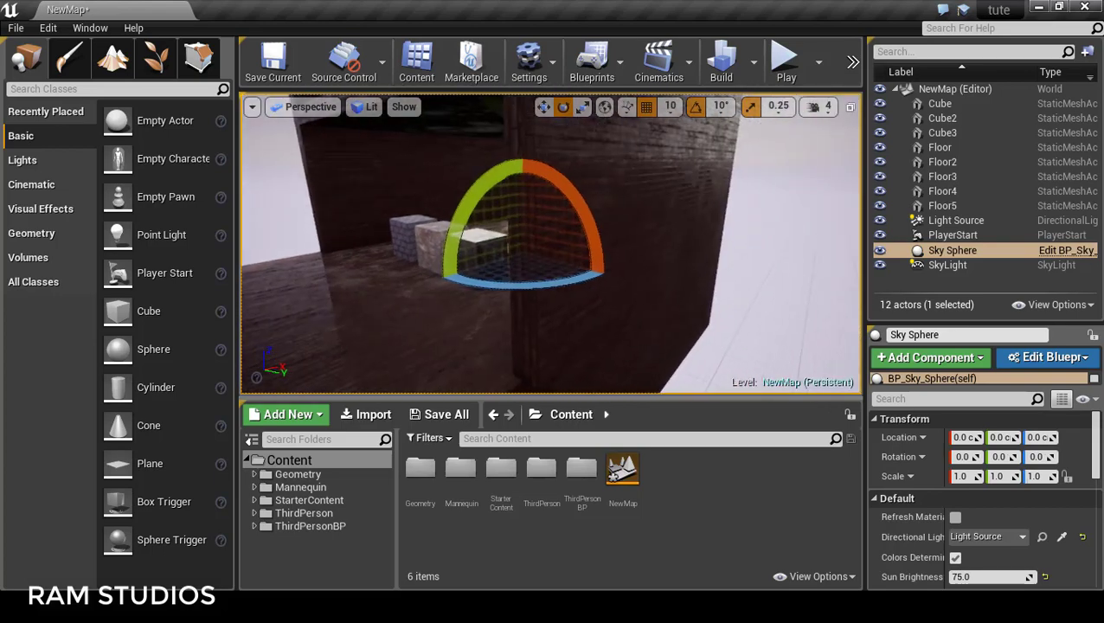
pyautogui.moveTo(555, 246); pyautogui.dragTo(589, 302, button='right')
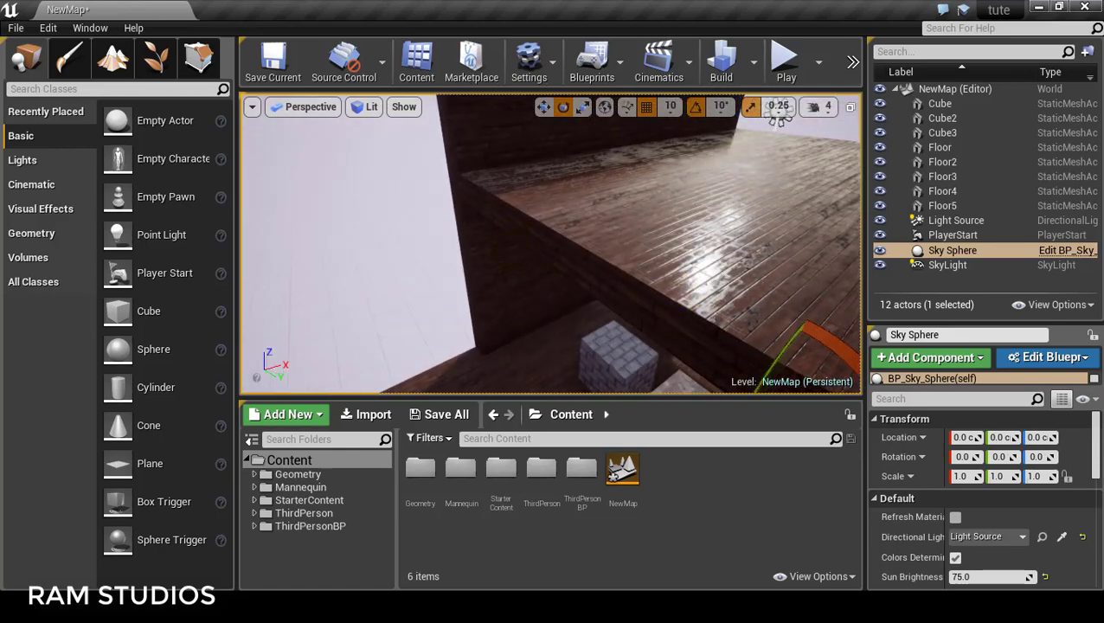
pyautogui.moveTo(778, 117); pyautogui.dragTo(554, 128, button='right')
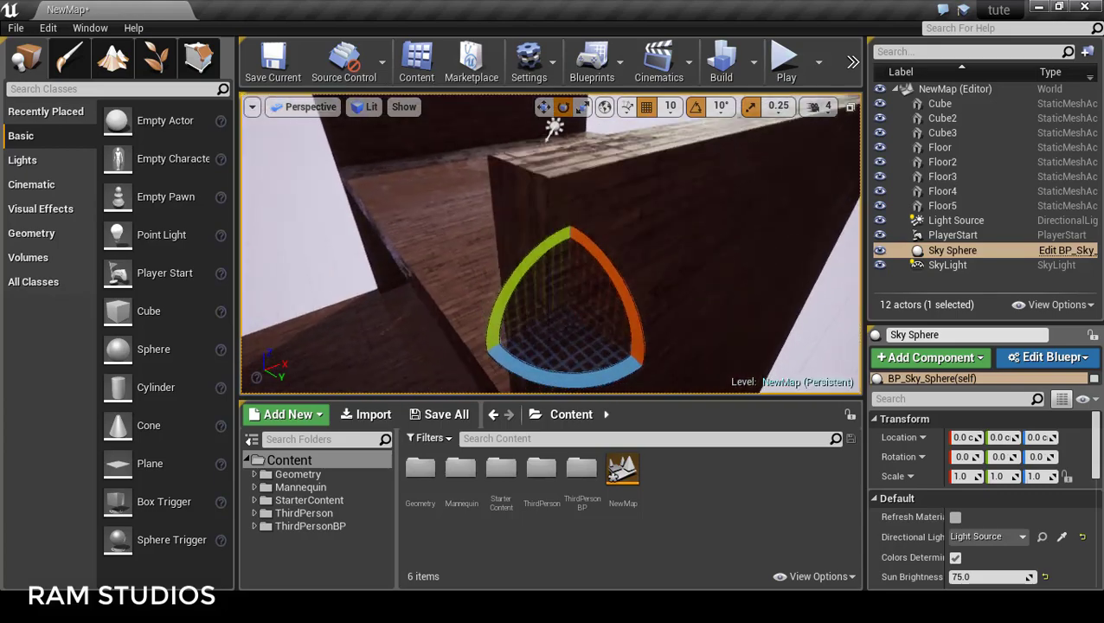
pyautogui.moveTo(551, 242); pyautogui.dragTo(513, 252, button='right')
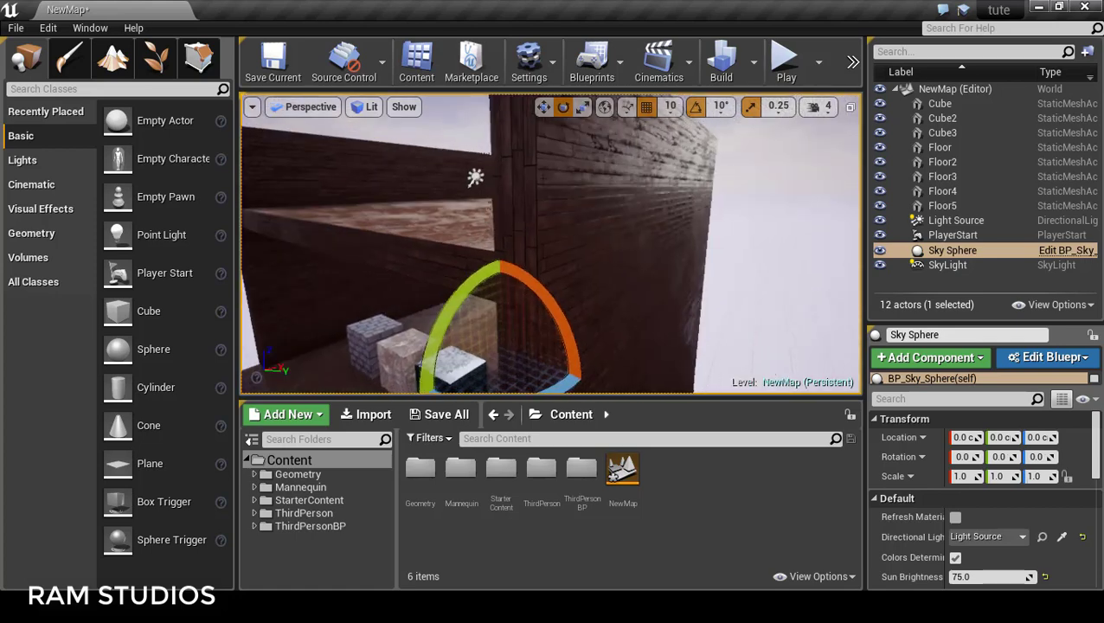
pyautogui.moveTo(367, 222); pyautogui.dragTo(367, 221, button='right')
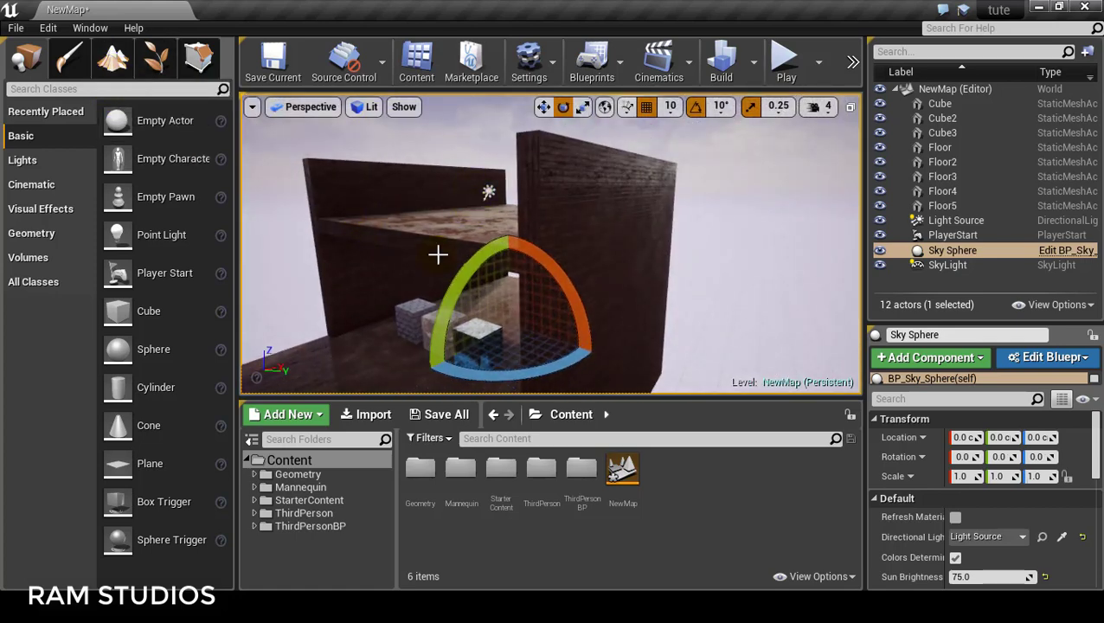
# Switch to Landscape mode and set the section size to 31x31 Quads.
pyautogui.click(109, 63)
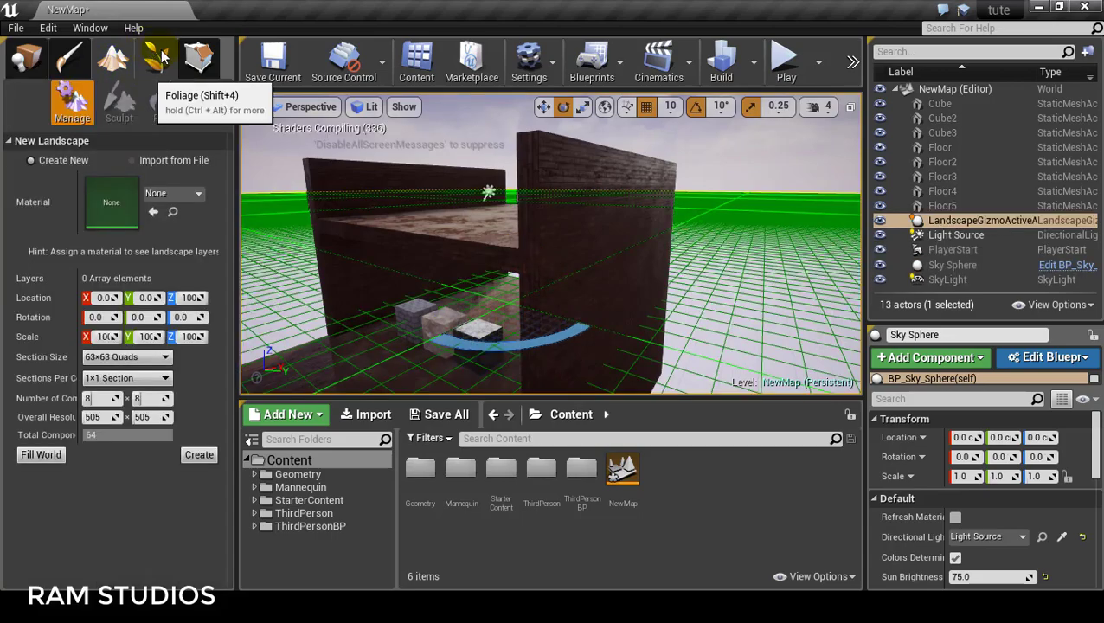
pyautogui.moveTo(562, 266); pyautogui.dragTo(584, 318, button='right')
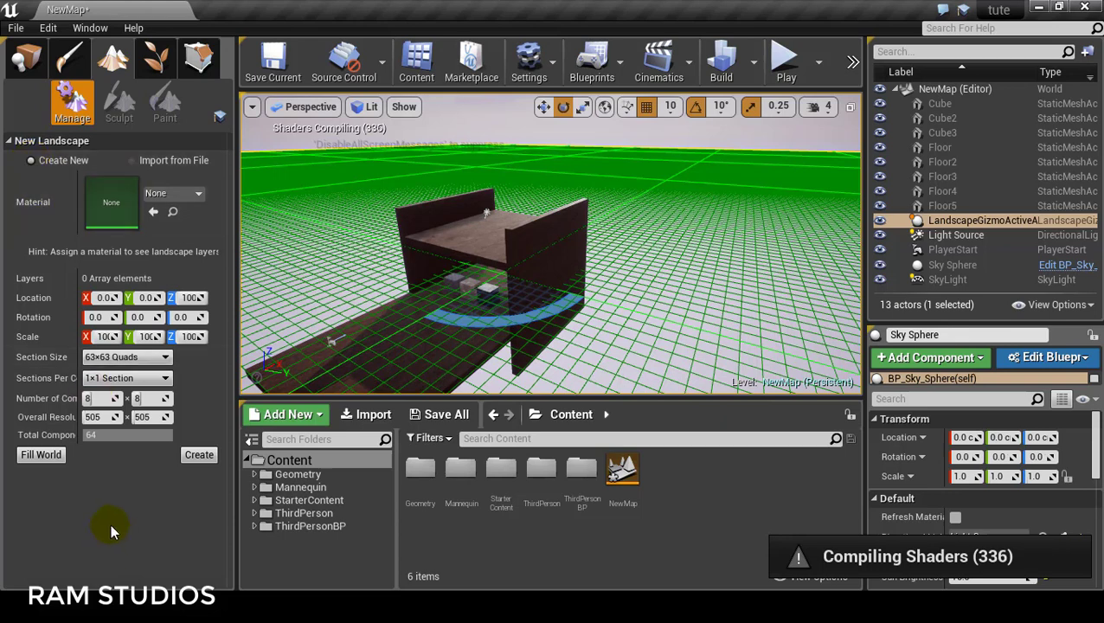
pyautogui.click(127, 364)
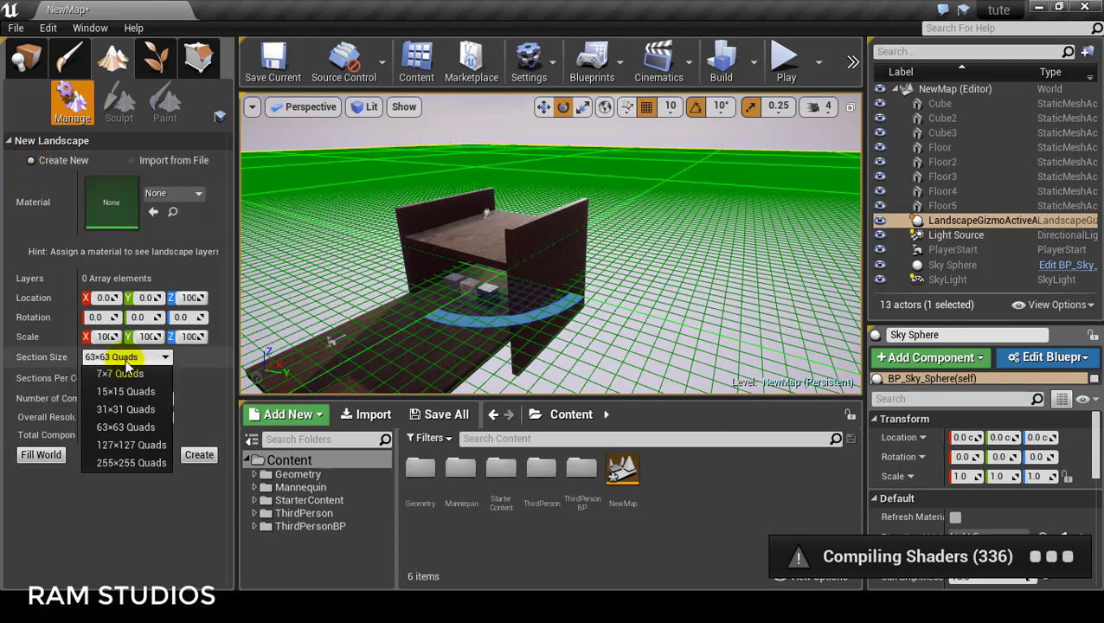
pyautogui.click(135, 409)
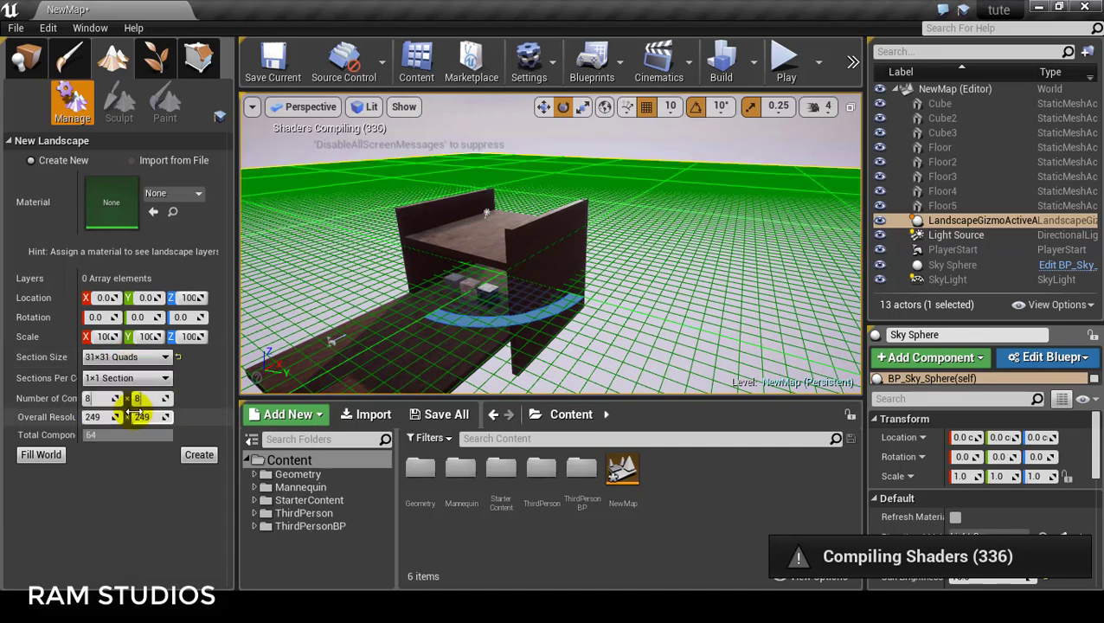
pyautogui.moveTo(297, 234); pyautogui.dragTo(406, 294, button='right')
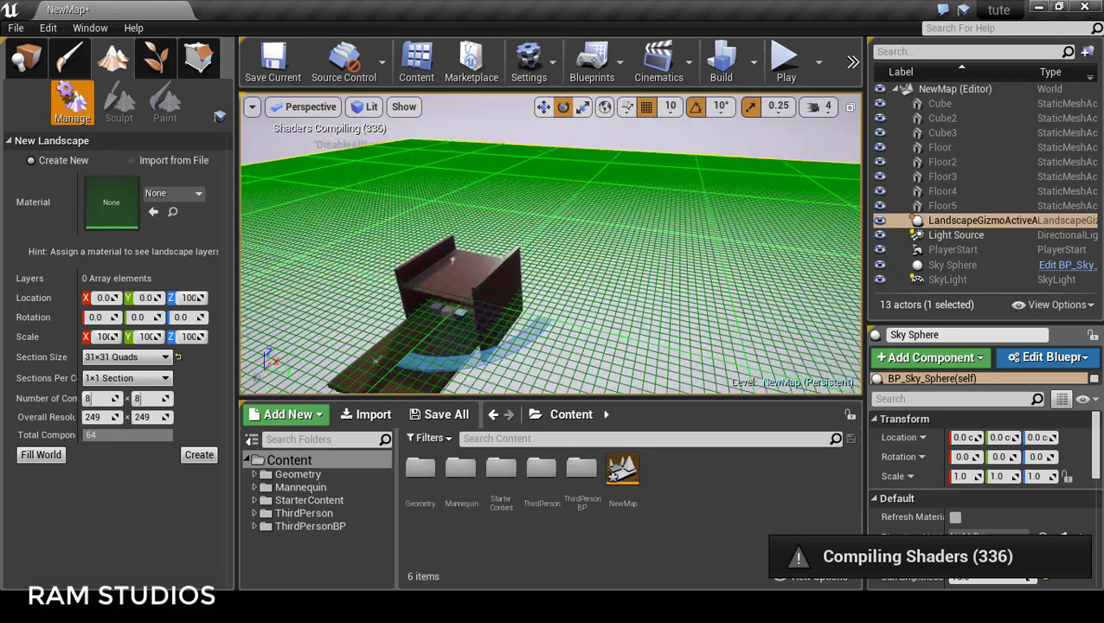
# Raise the camera speed from 6 to 7 and create the 8x8-component, 249x249 landscape.
pyautogui.click(822, 106)
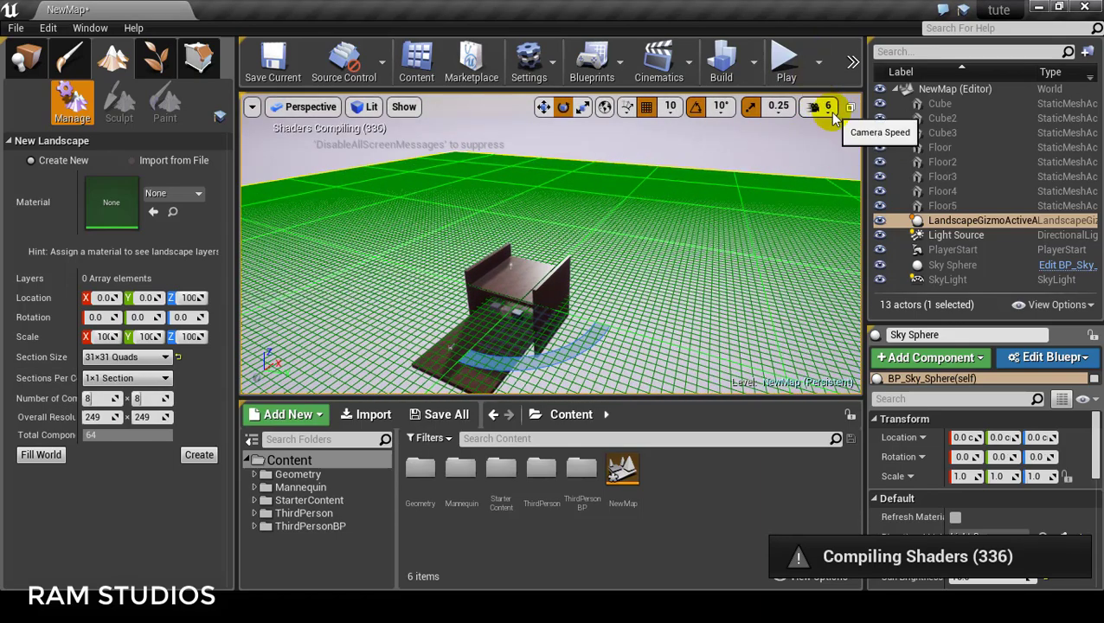
pyautogui.moveTo(698, 212)
pyautogui.mouseDown(button='right')
pyautogui.moveTo(663, 258)
pyautogui.moveTo(606, 260)
pyautogui.mouseUp(button='right')
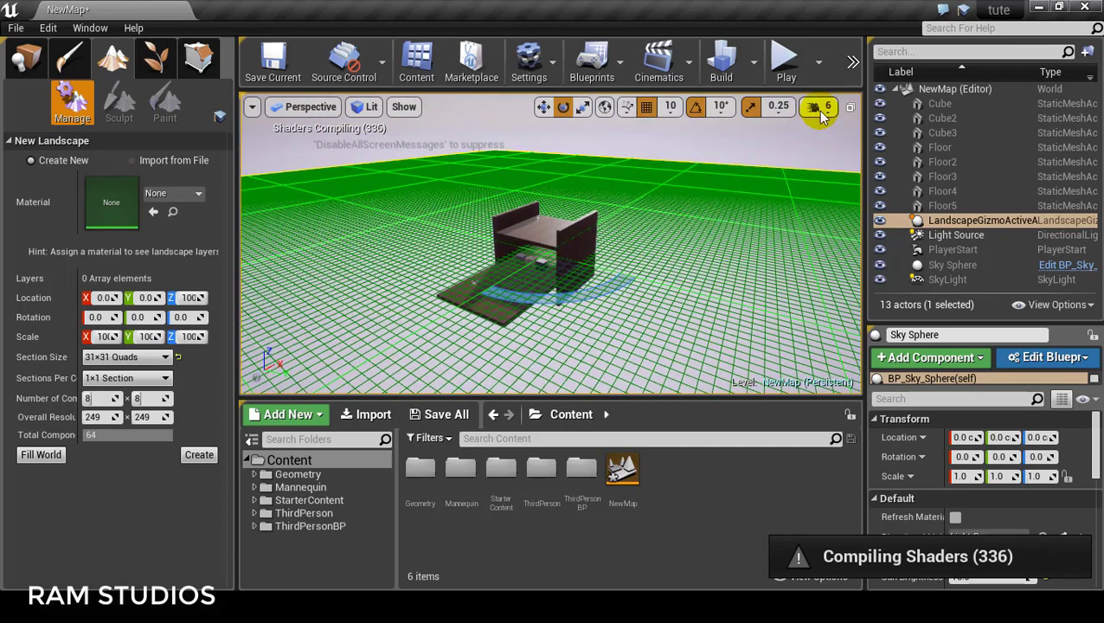
pyautogui.click(813, 105)
pyautogui.moveTo(868, 146); pyautogui.dragTo(886, 147)
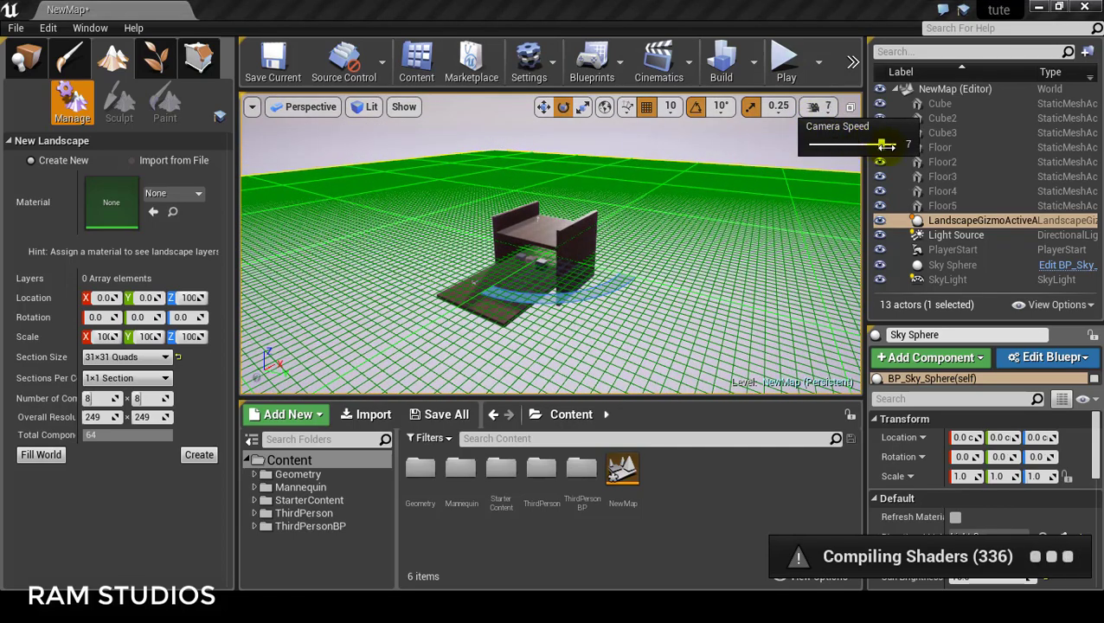
pyautogui.moveTo(692, 260); pyautogui.dragTo(606, 260, button='right')
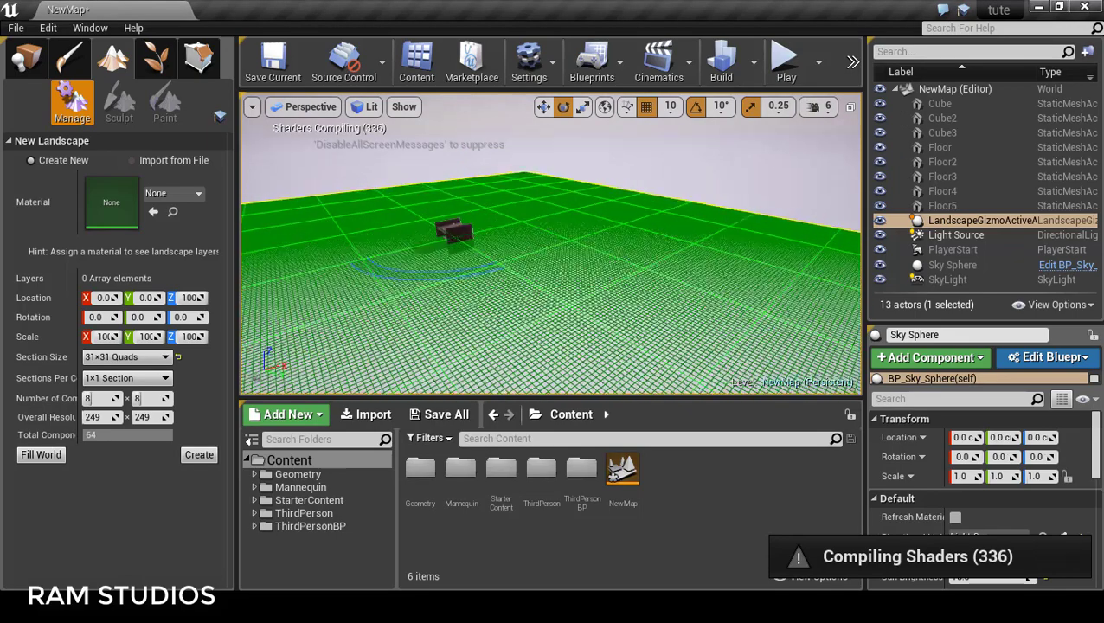
pyautogui.moveTo(532, 288); pyautogui.dragTo(606, 288, button='right')
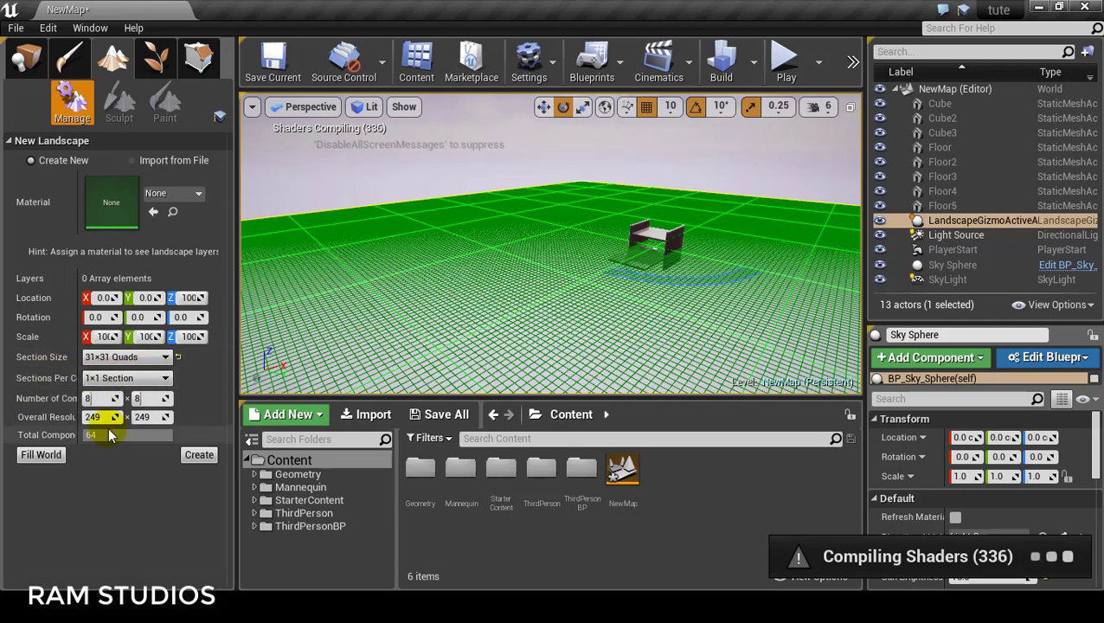
pyautogui.click(200, 457)
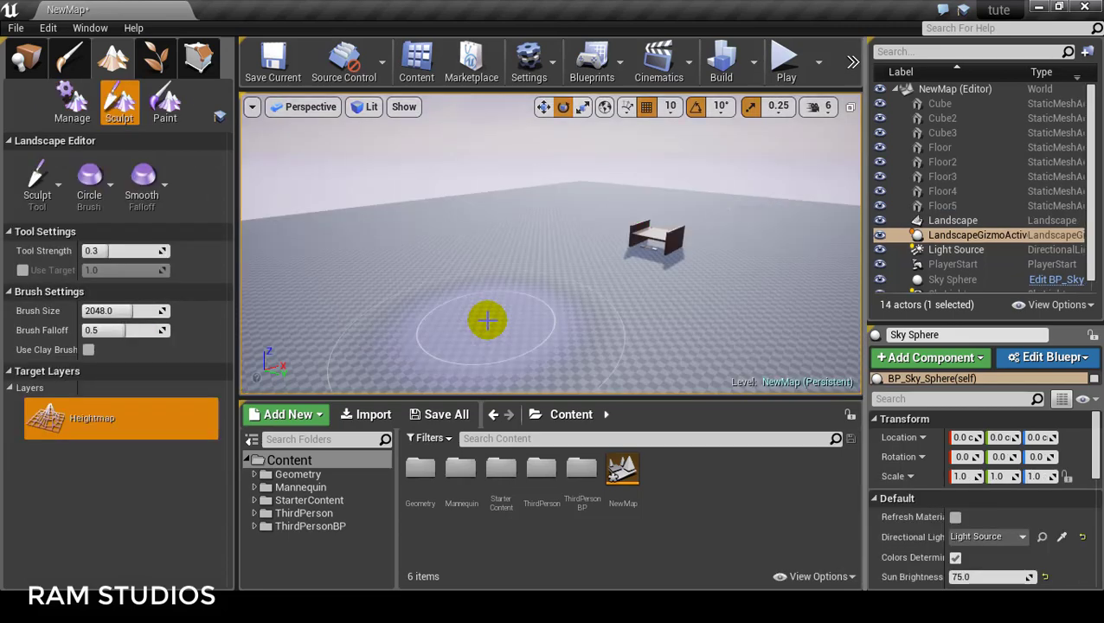
pyautogui.moveTo(487, 320); pyautogui.dragTo(488, 372, button='middle')
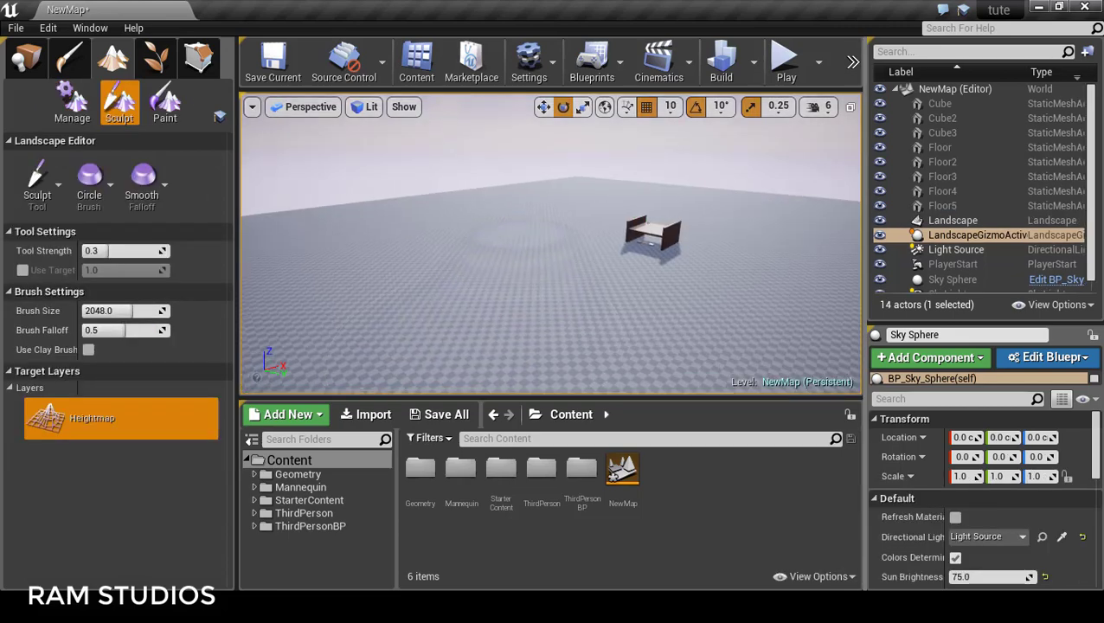
pyautogui.moveTo(550, 260)
pyautogui.mouseDown(button='right')
pyautogui.moveTo(550, 286)
pyautogui.moveTo(505, 260)
pyautogui.mouseUp(button='right')
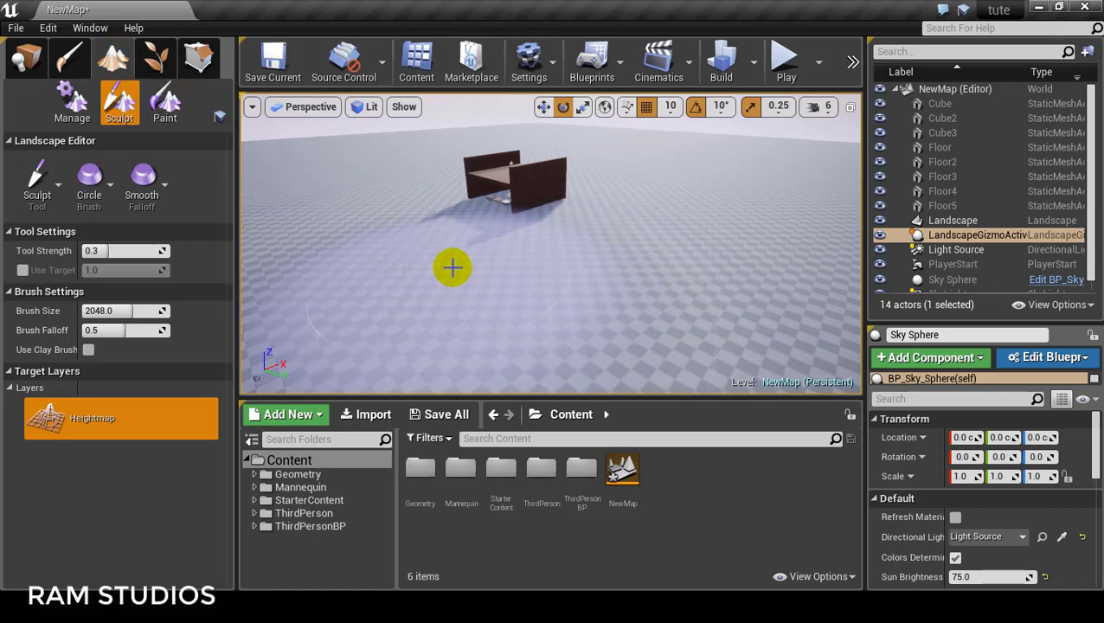
# In Place mode, drag the Landscape's X arrow to move it to roughly -346, -124, -420.
pyautogui.click(29, 61)
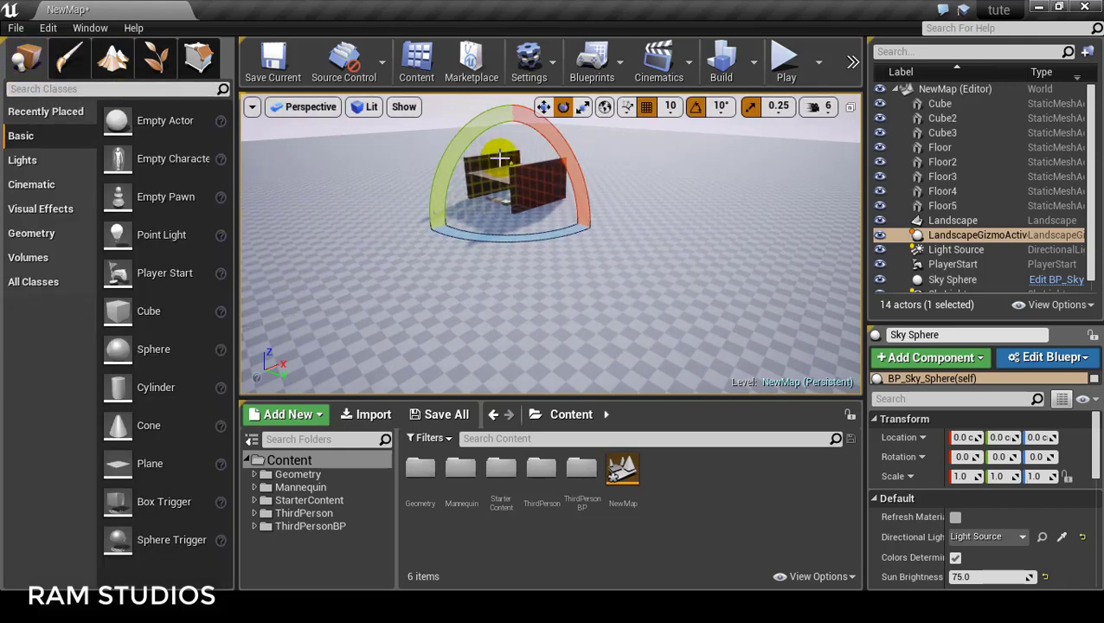
pyautogui.click(543, 107)
pyautogui.moveTo(562, 256); pyautogui.dragTo(567, 221)
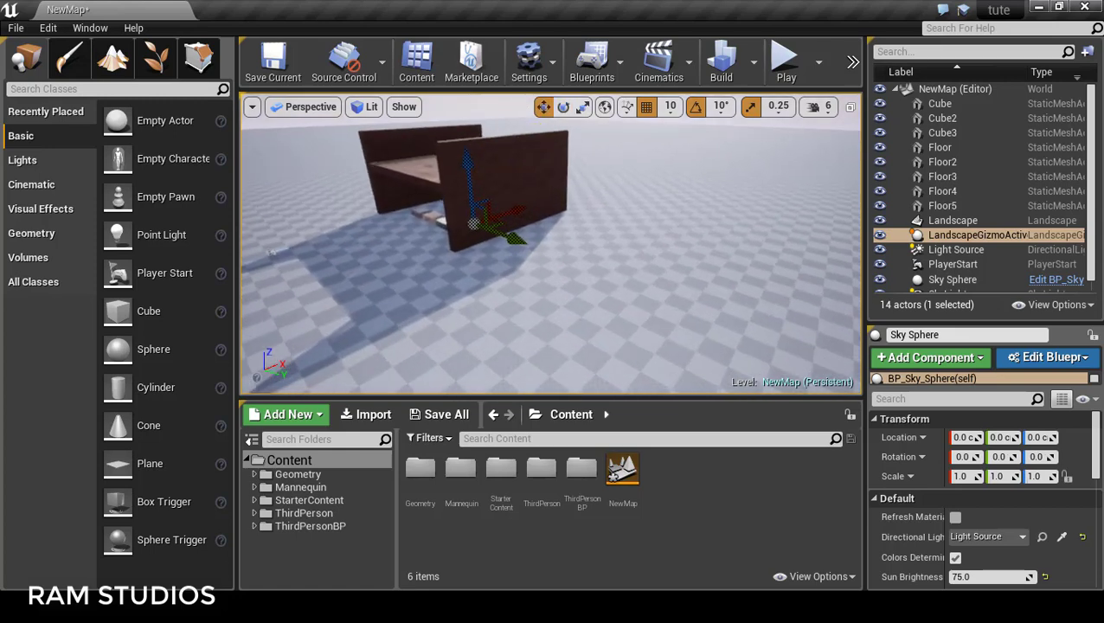
pyautogui.moveTo(738, 322); pyautogui.dragTo(718, 363)
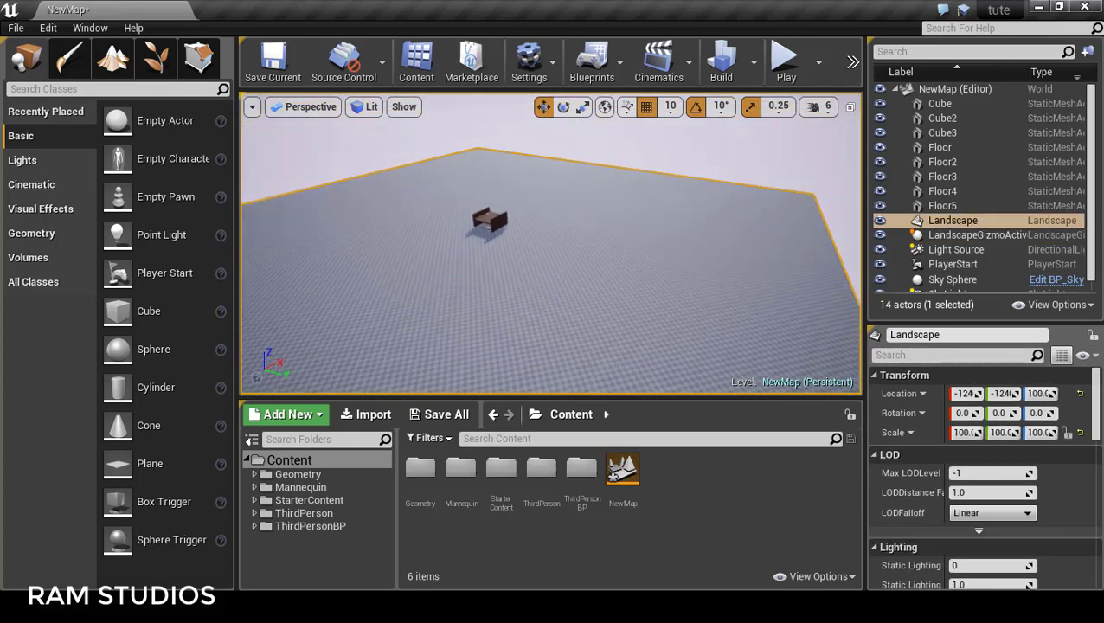
pyautogui.moveTo(424, 309); pyautogui.dragTo(452, 126)
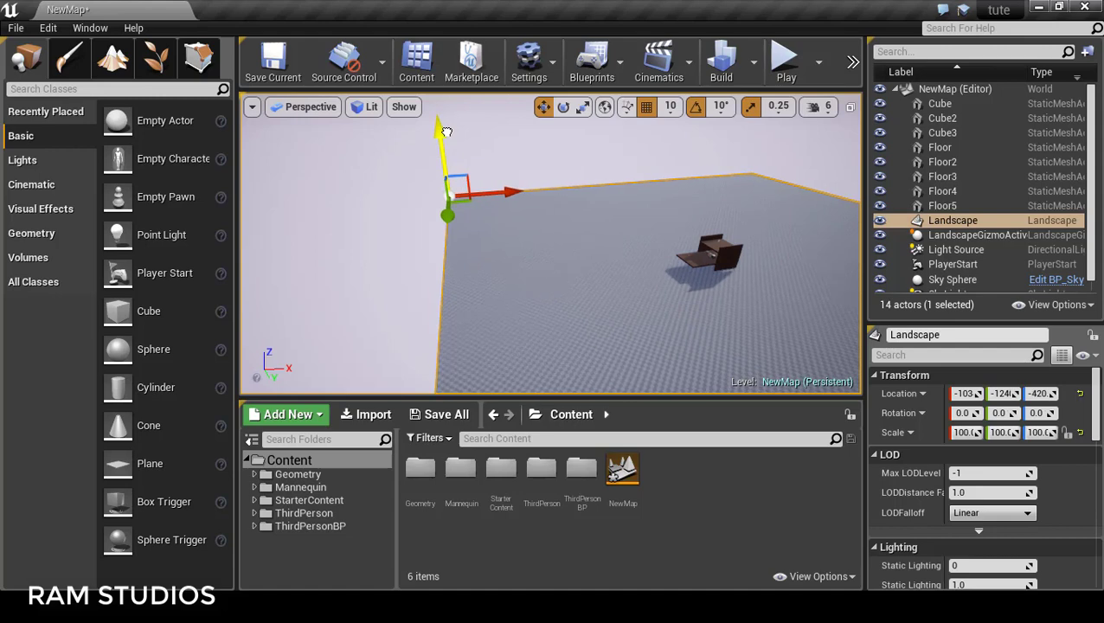
pyautogui.moveTo(466, 179); pyautogui.dragTo(415, 229)
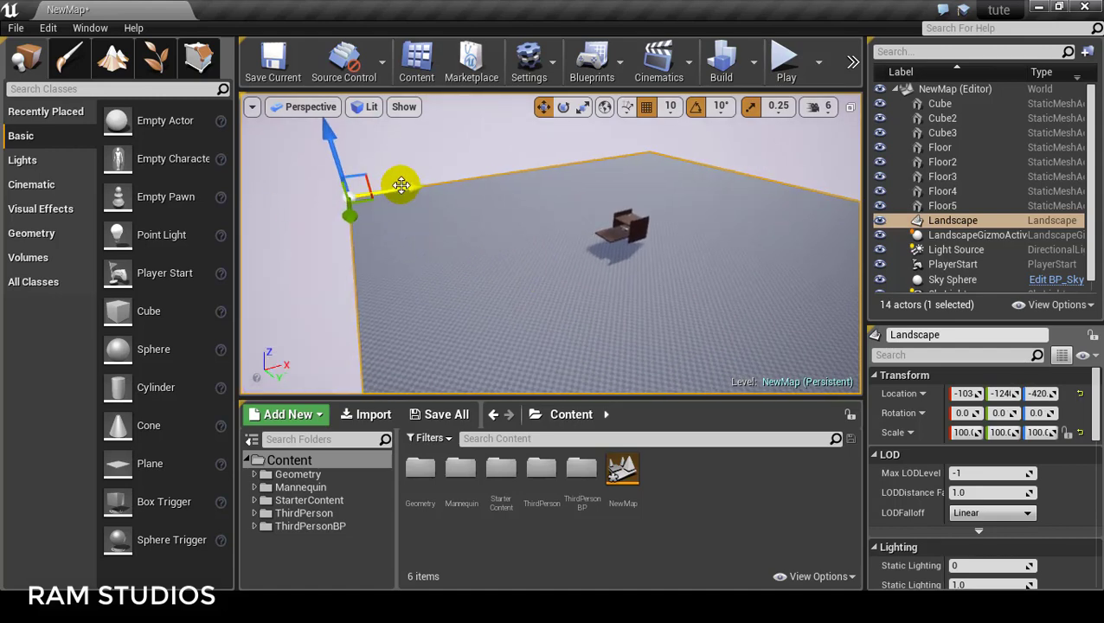
pyautogui.moveTo(401, 185); pyautogui.dragTo(416, 180)
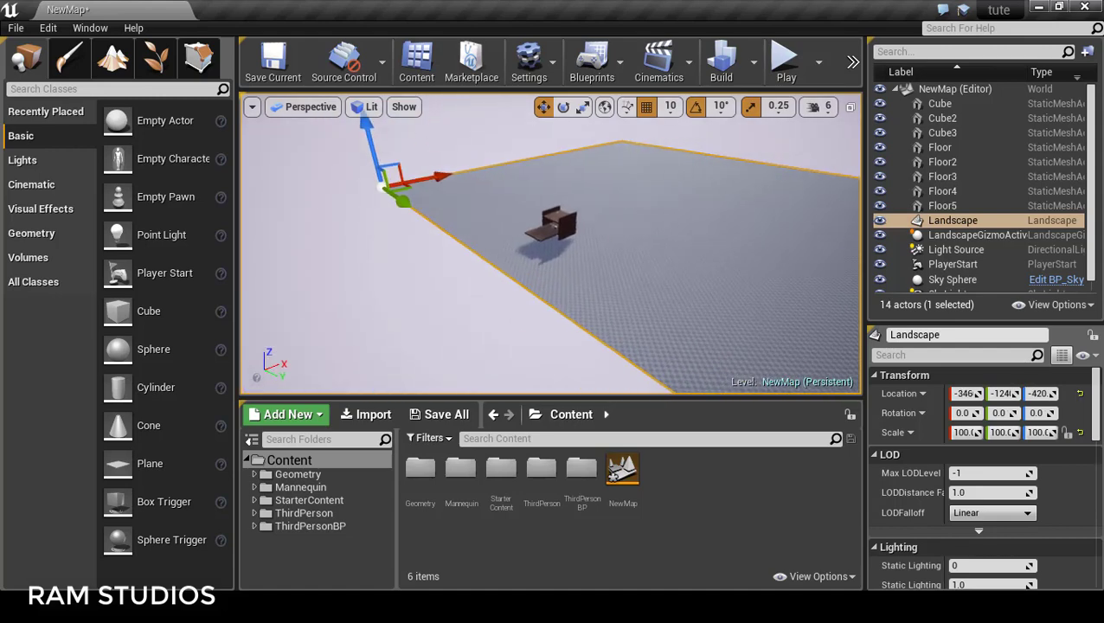
pyautogui.moveTo(515, 236); pyautogui.dragTo(602, 194)
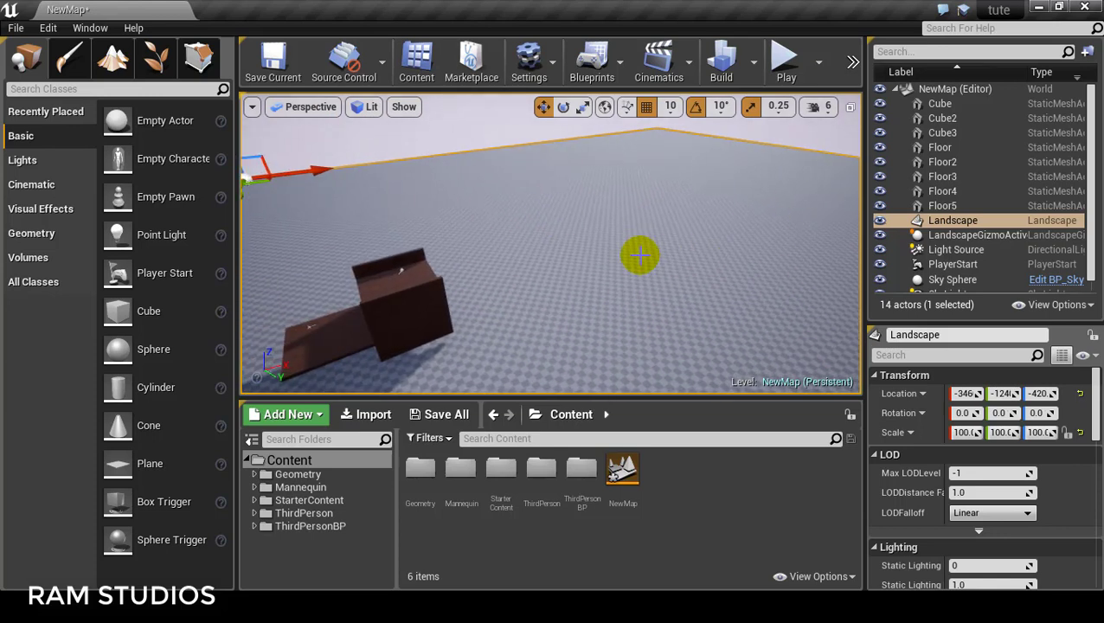
# Return to Landscape mode and select the Sculpt tool.
pyautogui.click(110, 59)
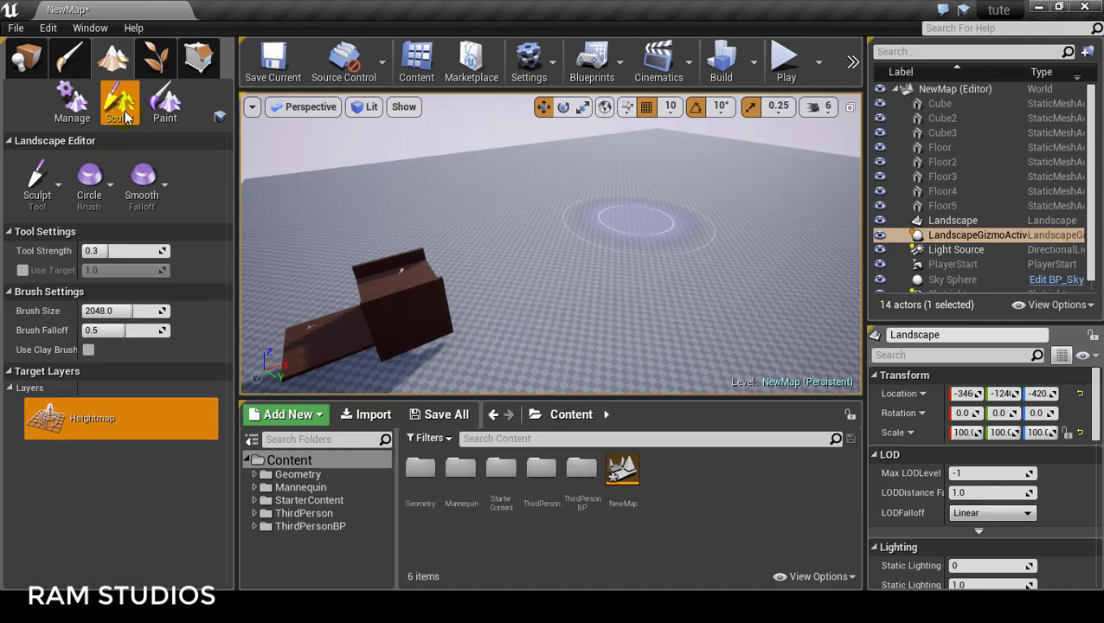
pyautogui.click(39, 184)
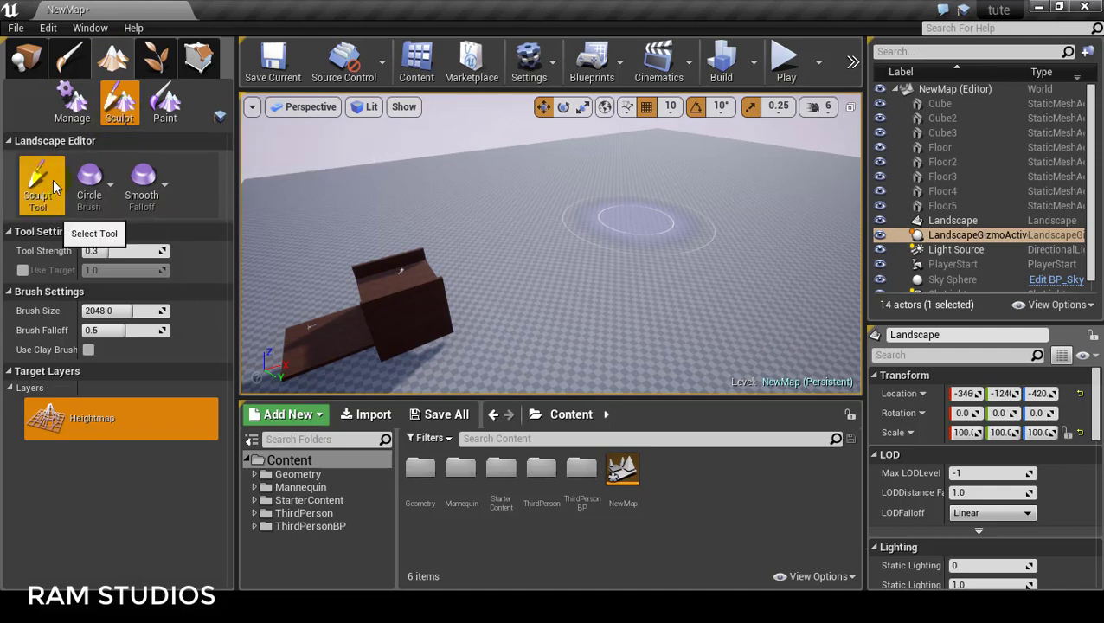
pyautogui.click(53, 179)
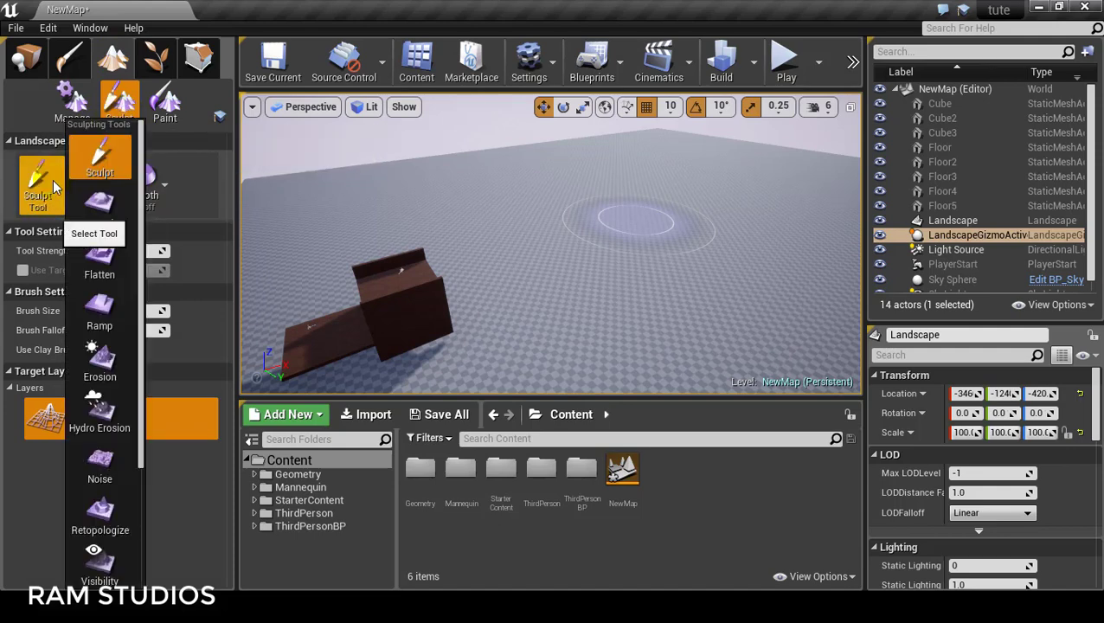
pyautogui.click(101, 170)
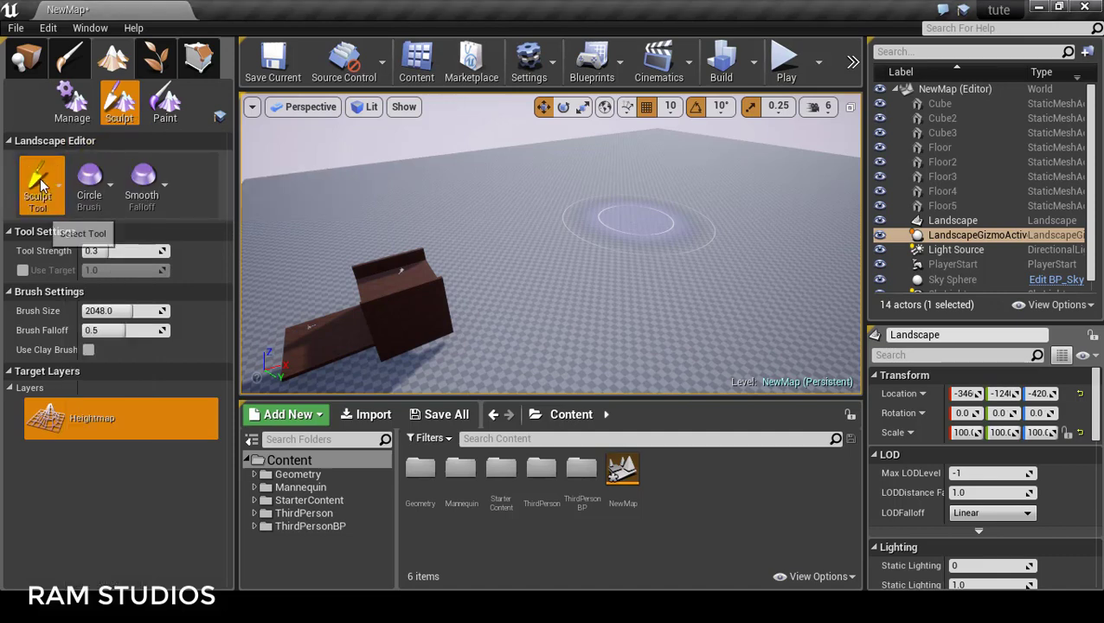
pyautogui.click(53, 179)
pyautogui.click(101, 169)
pyautogui.moveTo(505, 207)
pyautogui.mouseDown(button='right')
pyautogui.moveTo(506, 225)
pyautogui.moveTo(506, 204)
pyautogui.mouseUp(button='right')
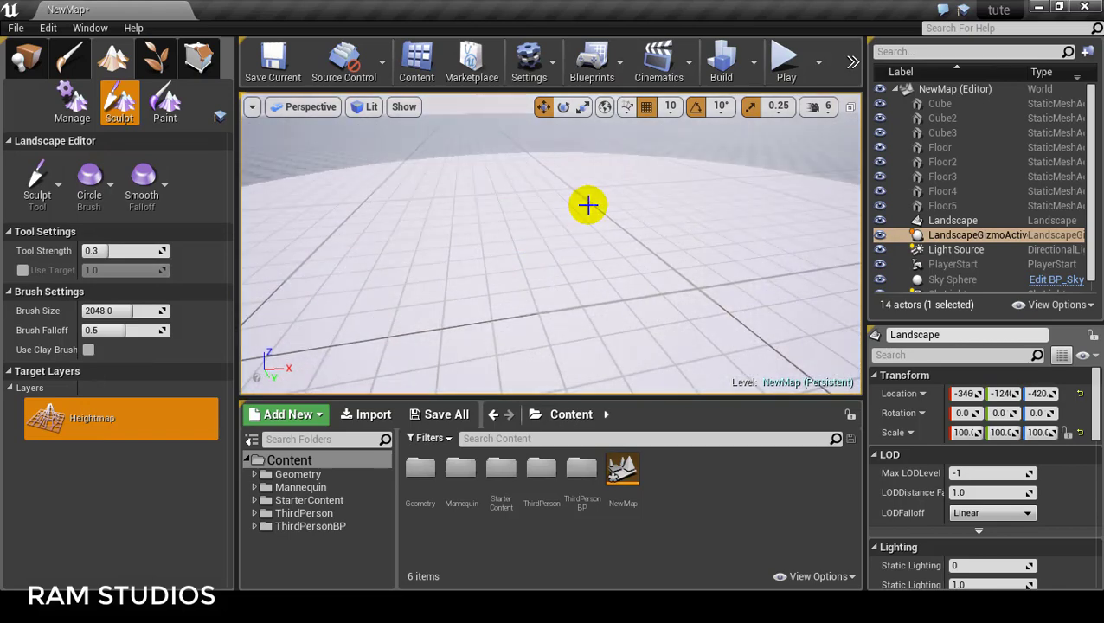
# Raise a broad hill and ridge with the 2048-size, 0.3-strength brush, undoing the first stroke.
pyautogui.moveTo(533, 229); pyautogui.dragTo(566, 214)
pyautogui.hotkey('ctrl', 'z')
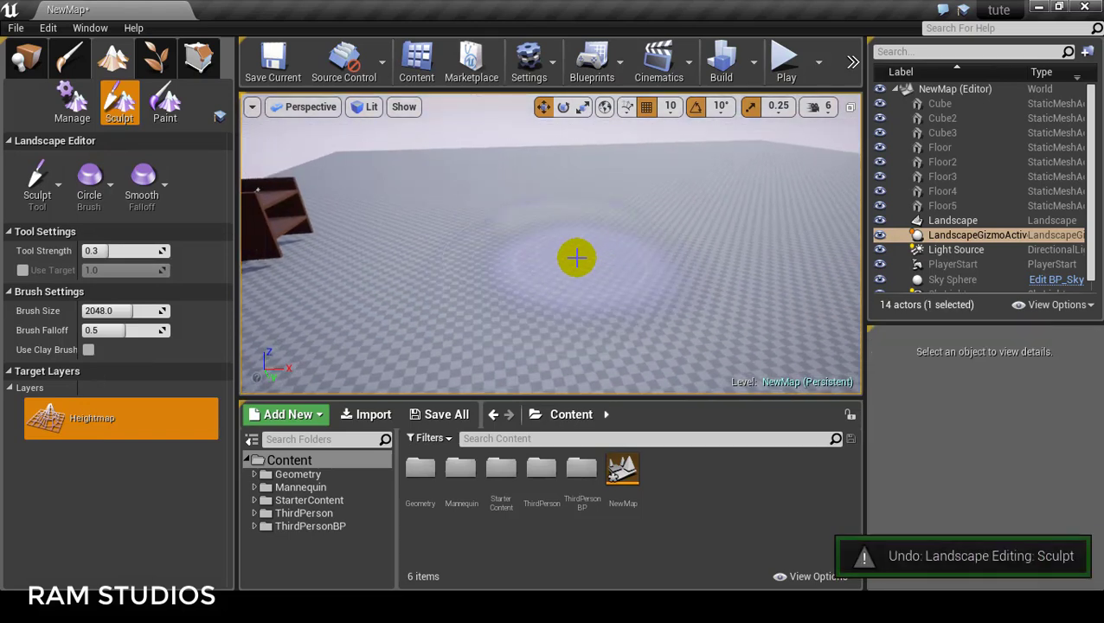
pyautogui.moveTo(575, 255); pyautogui.dragTo(661, 239)
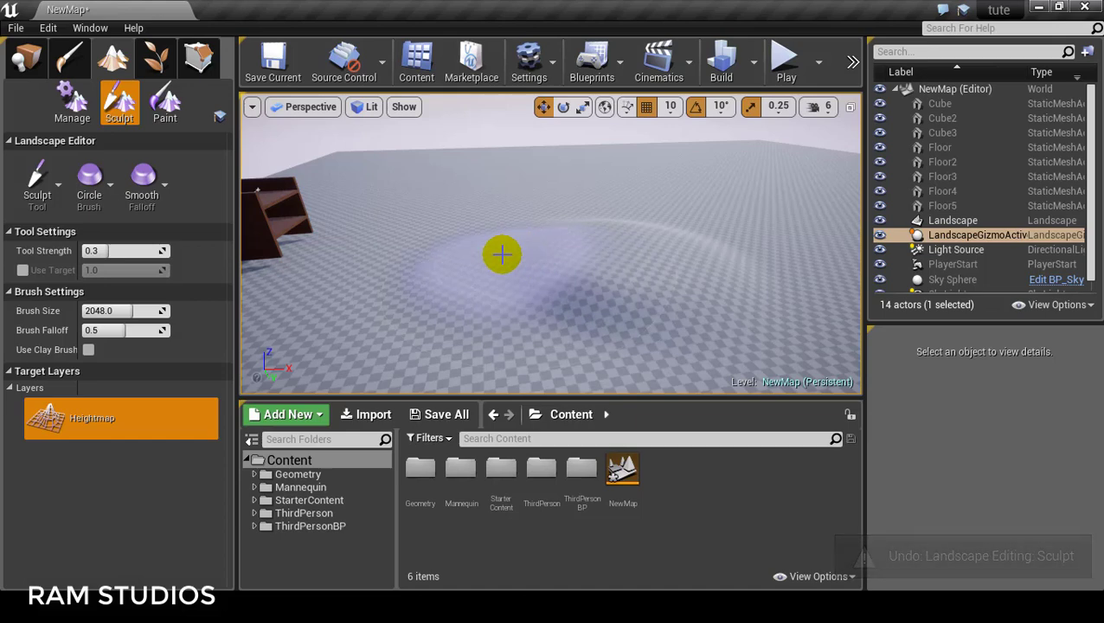
pyautogui.moveTo(661, 239); pyautogui.dragTo(572, 249)
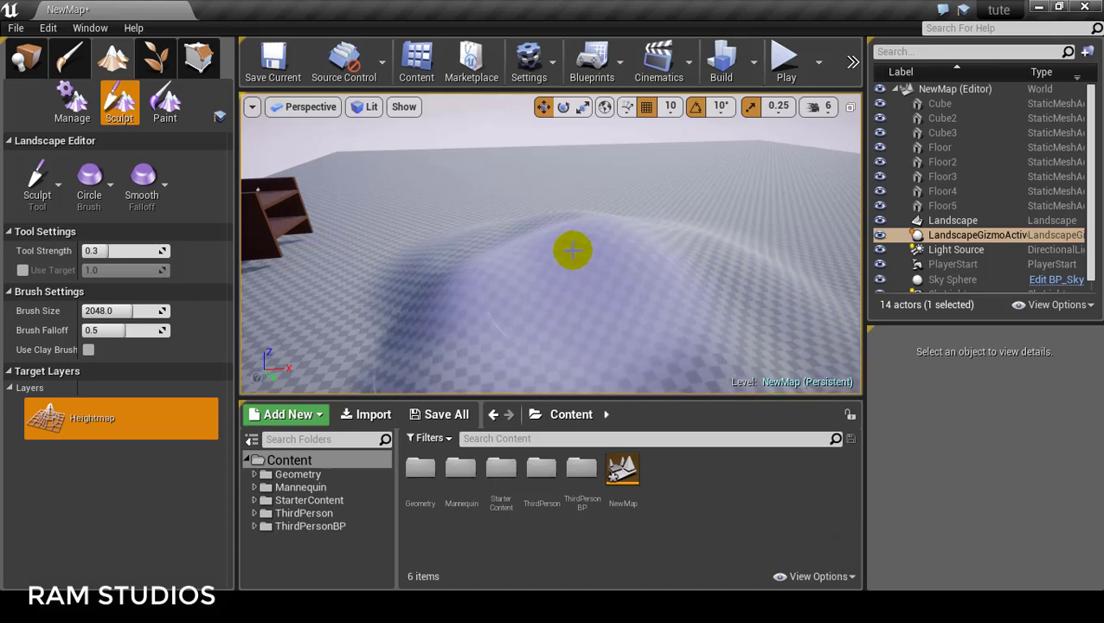
pyautogui.moveTo(572, 250)
pyautogui.mouseDown(button='right')
pyautogui.moveTo(519, 251)
pyautogui.moveTo(535, 244)
pyautogui.mouseUp(button='right')
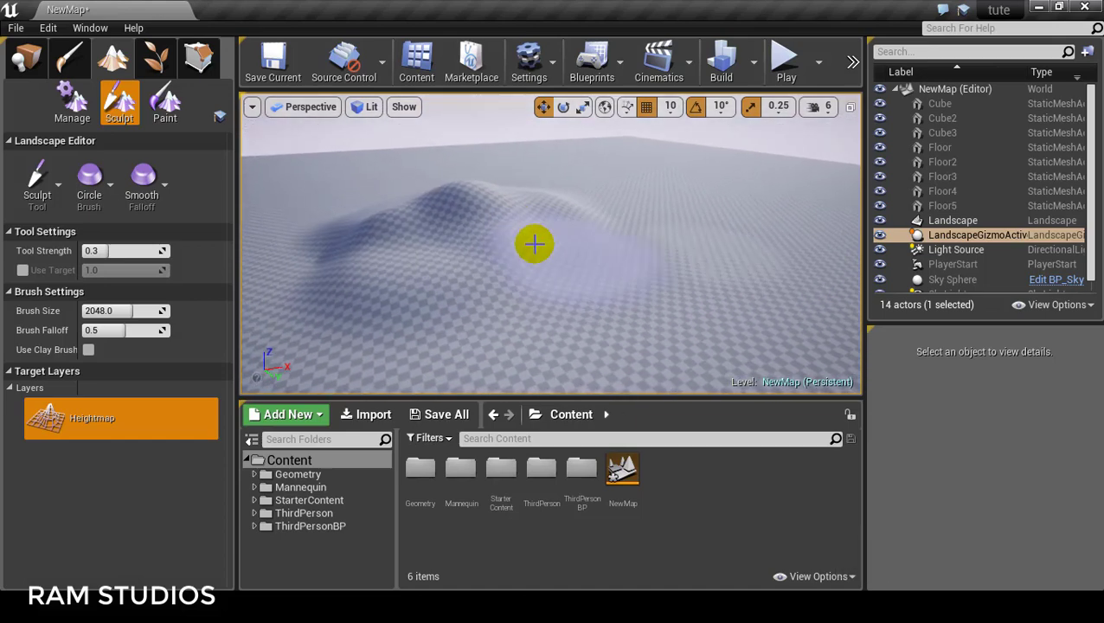
pyautogui.moveTo(659, 307); pyautogui.dragTo(603, 242)
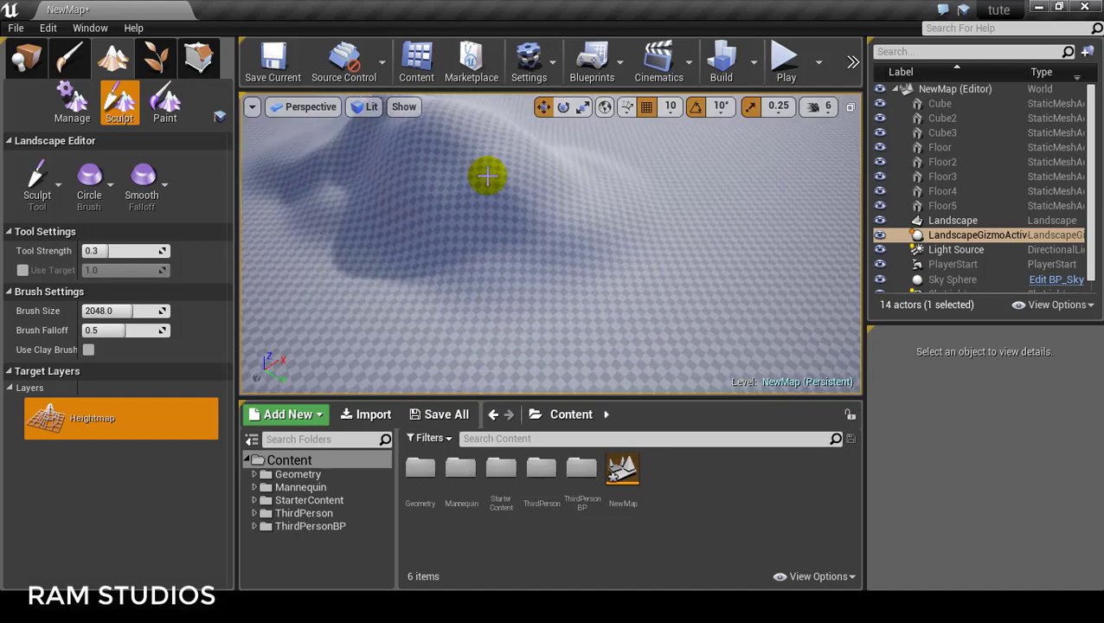
pyautogui.moveTo(602, 241); pyautogui.dragTo(439, 207, button='right')
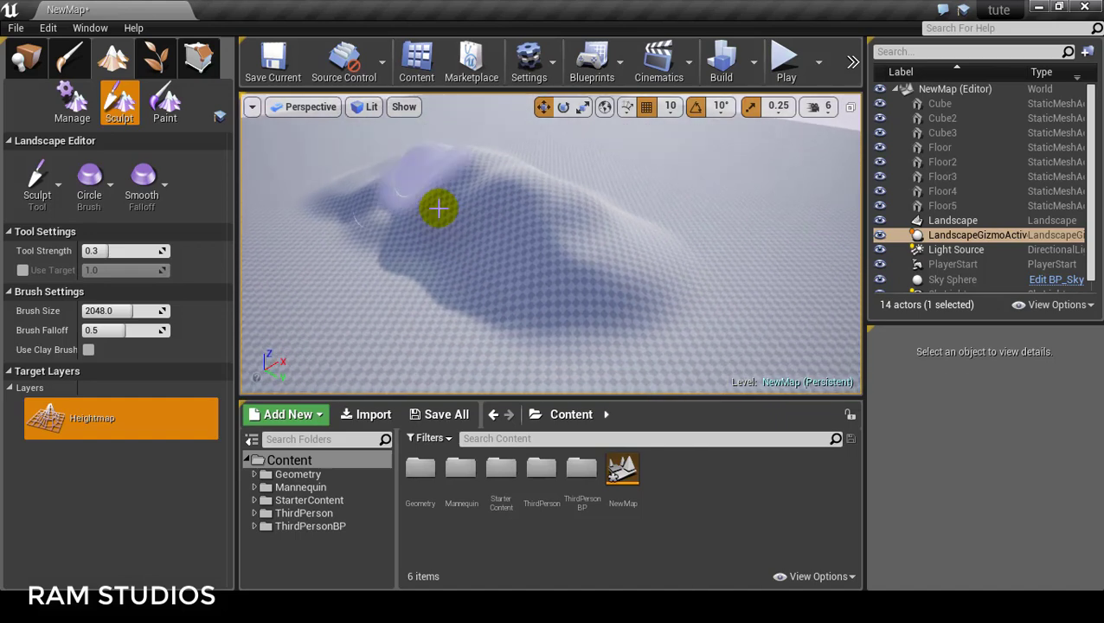
pyautogui.moveTo(440, 252); pyautogui.dragTo(485, 251)
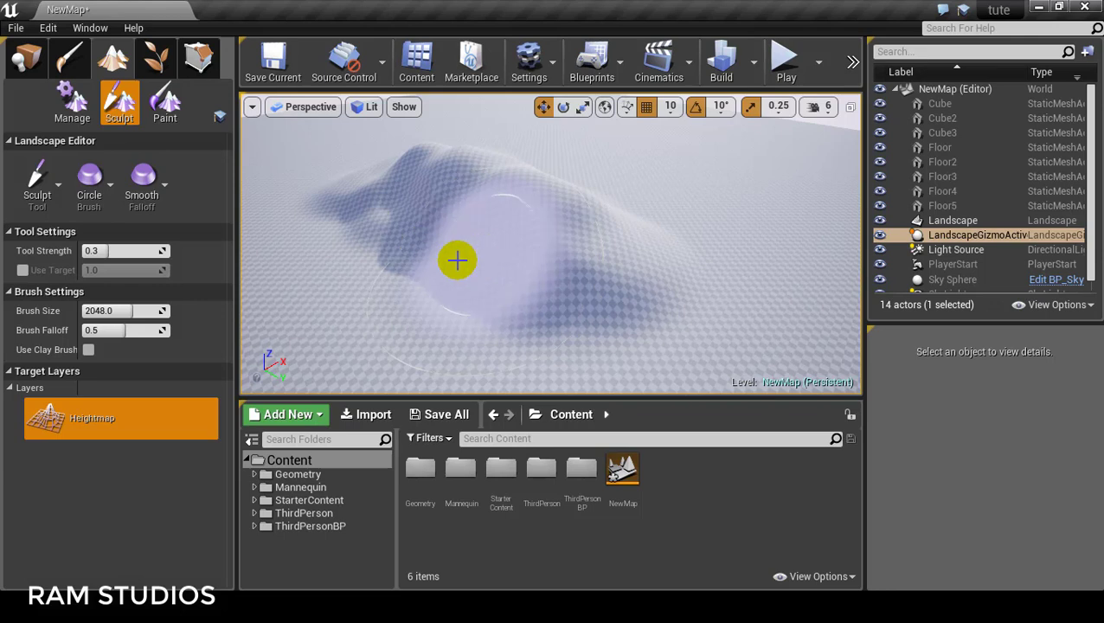
pyautogui.moveTo(457, 260)
pyautogui.mouseDown()
pyautogui.moveTo(329, 264)
pyautogui.moveTo(338, 309)
pyautogui.moveTo(417, 361)
pyautogui.moveTo(761, 258)
pyautogui.mouseUp()
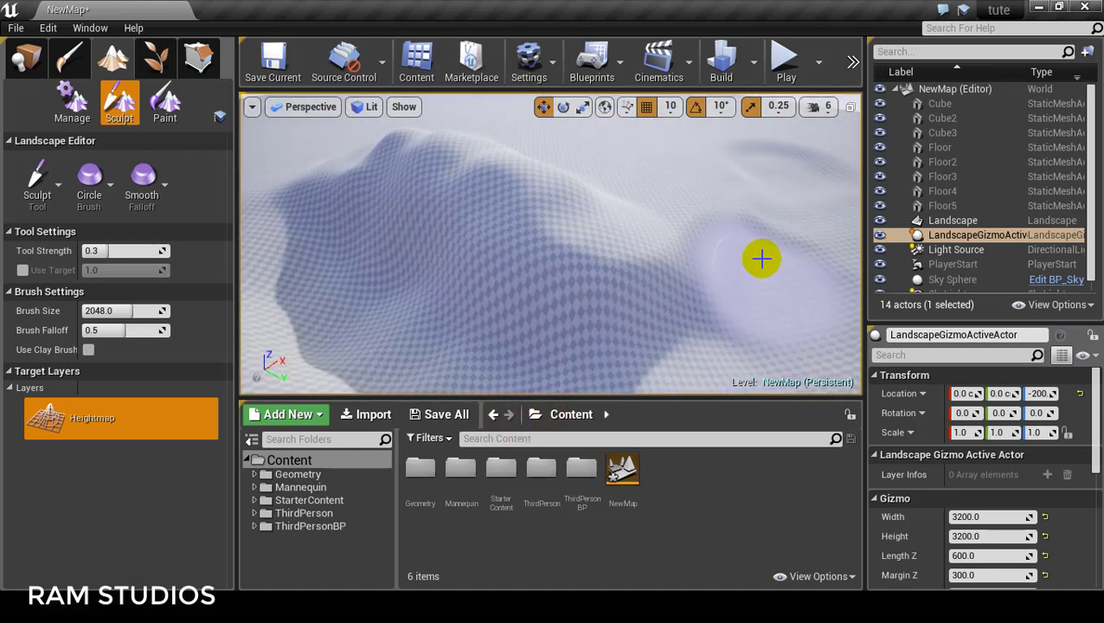
pyautogui.moveTo(744, 186); pyautogui.dragTo(669, 199)
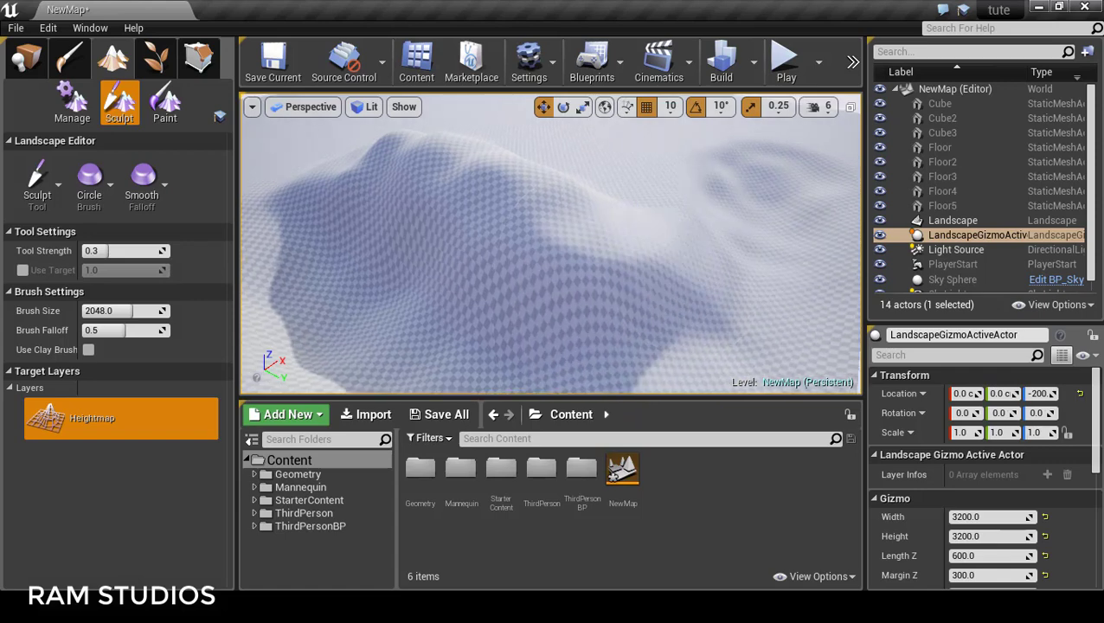
# Smooth the hill's bumps and peak ridge with the Smooth tool at filter kernel 4.
pyautogui.click(32, 197)
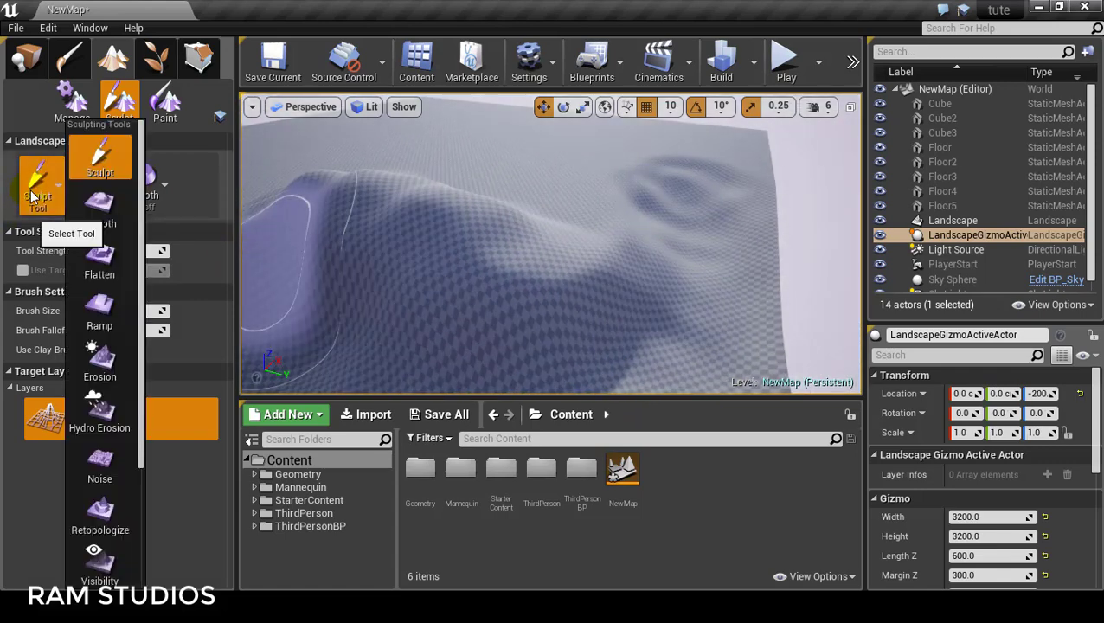
pyautogui.click(107, 203)
pyautogui.moveTo(552, 284); pyautogui.dragTo(549, 242)
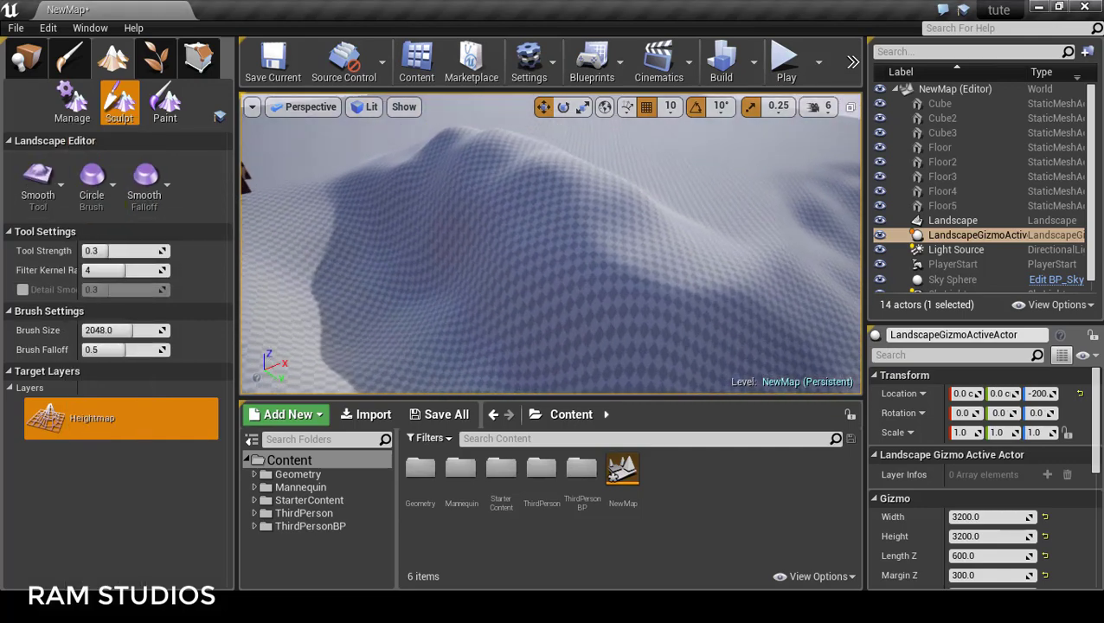
pyautogui.moveTo(548, 242); pyautogui.dragTo(535, 244, button='right')
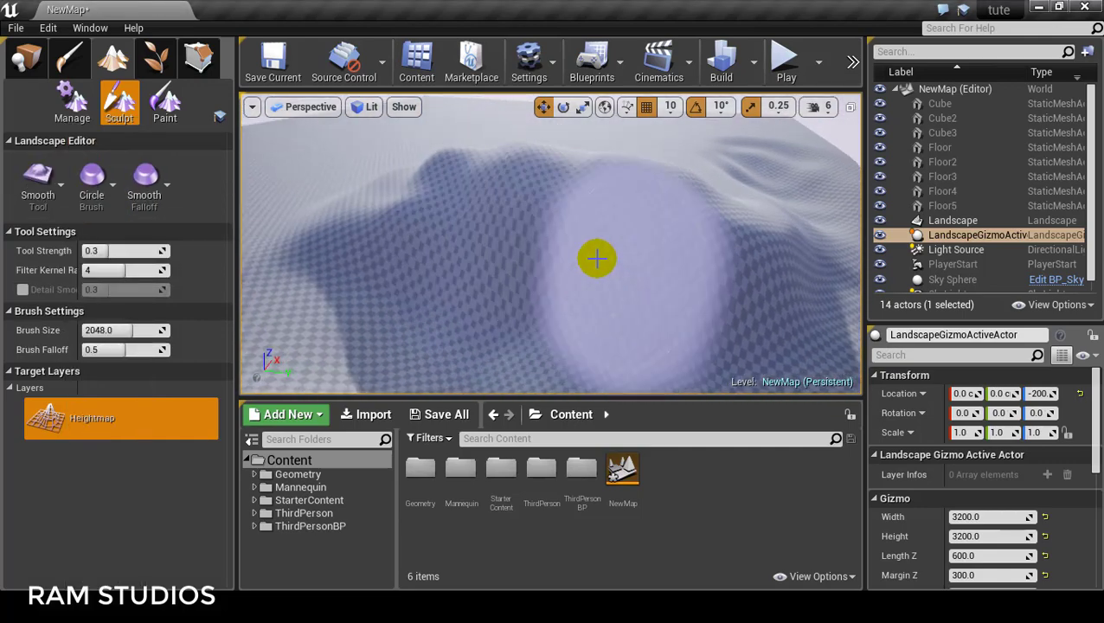
pyautogui.moveTo(597, 257)
pyautogui.mouseDown(button='right')
pyautogui.moveTo(589, 246)
pyautogui.moveTo(537, 260)
pyautogui.mouseUp(button='right')
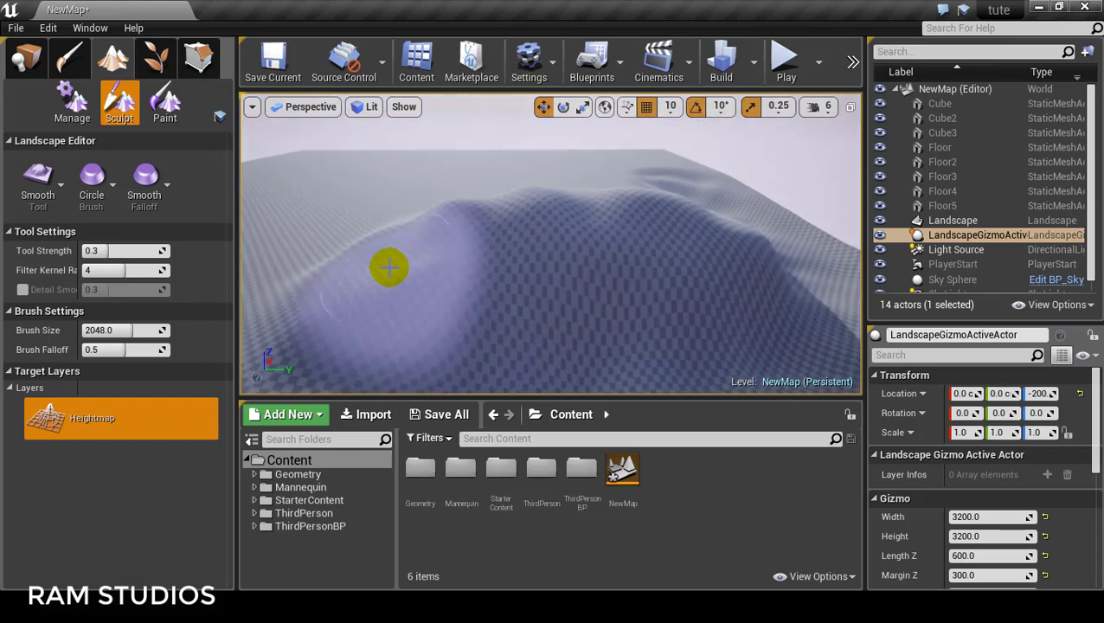
pyautogui.moveTo(493, 216); pyautogui.dragTo(597, 292)
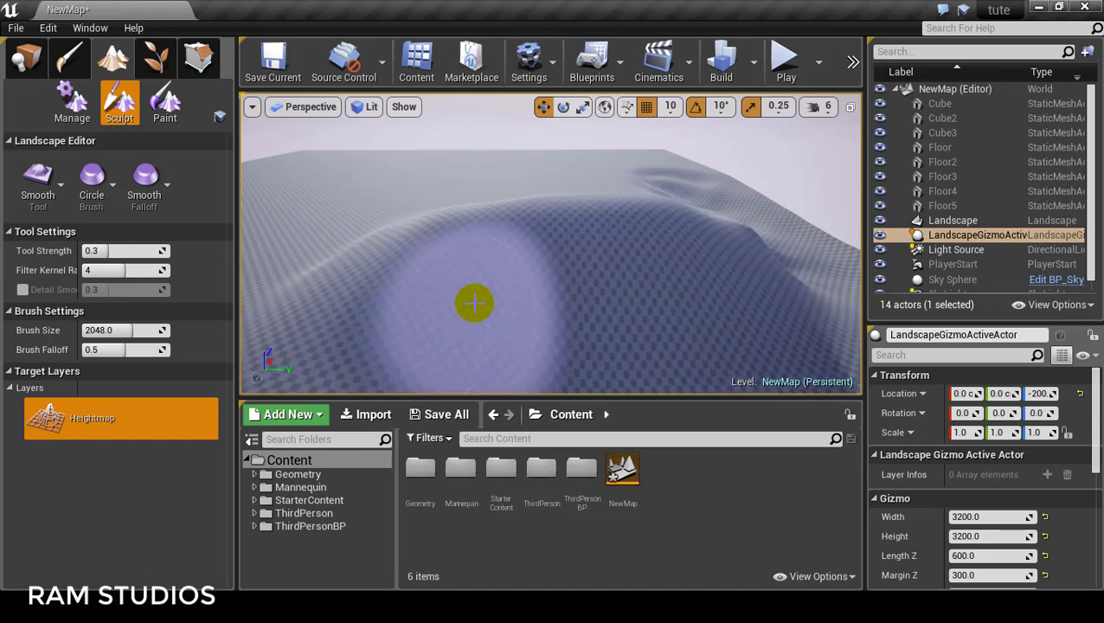
pyautogui.moveTo(473, 303)
pyautogui.mouseDown(button='right')
pyautogui.moveTo(519, 294)
pyautogui.moveTo(364, 277)
pyautogui.mouseUp(button='right')
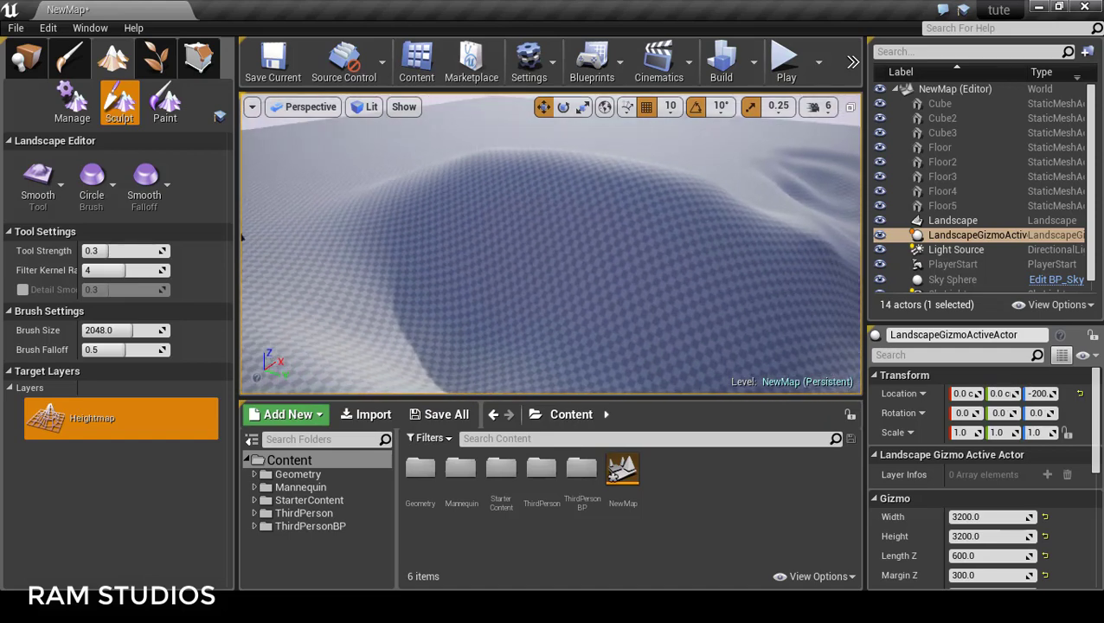
# Flatten the hilltop into a terrace using the Flatten tool in Both mode.
pyautogui.click(43, 187)
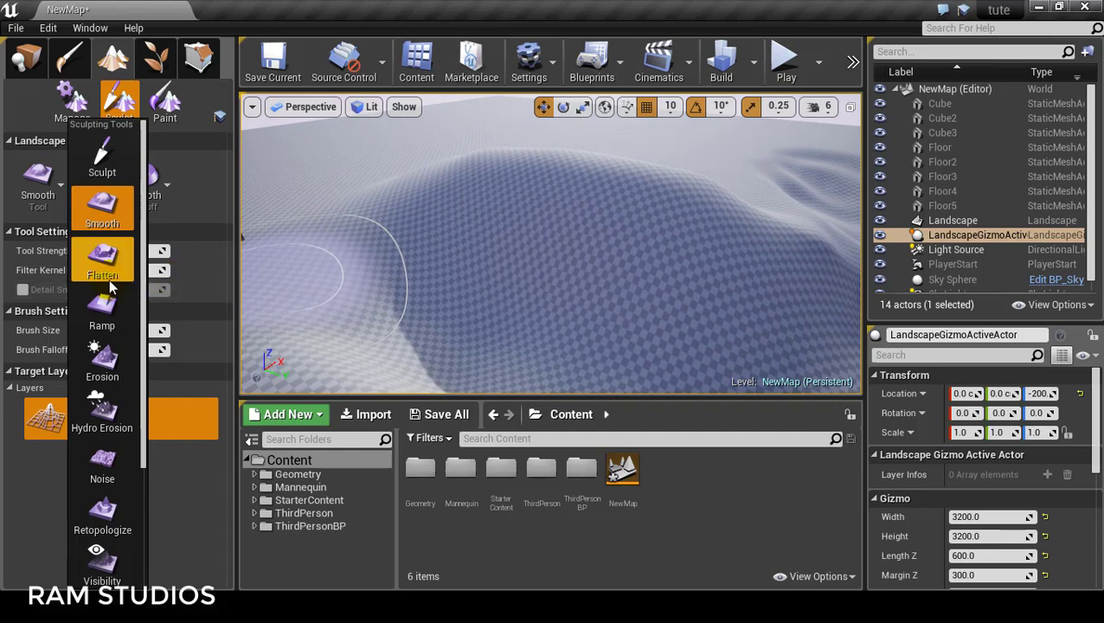
pyautogui.click(108, 258)
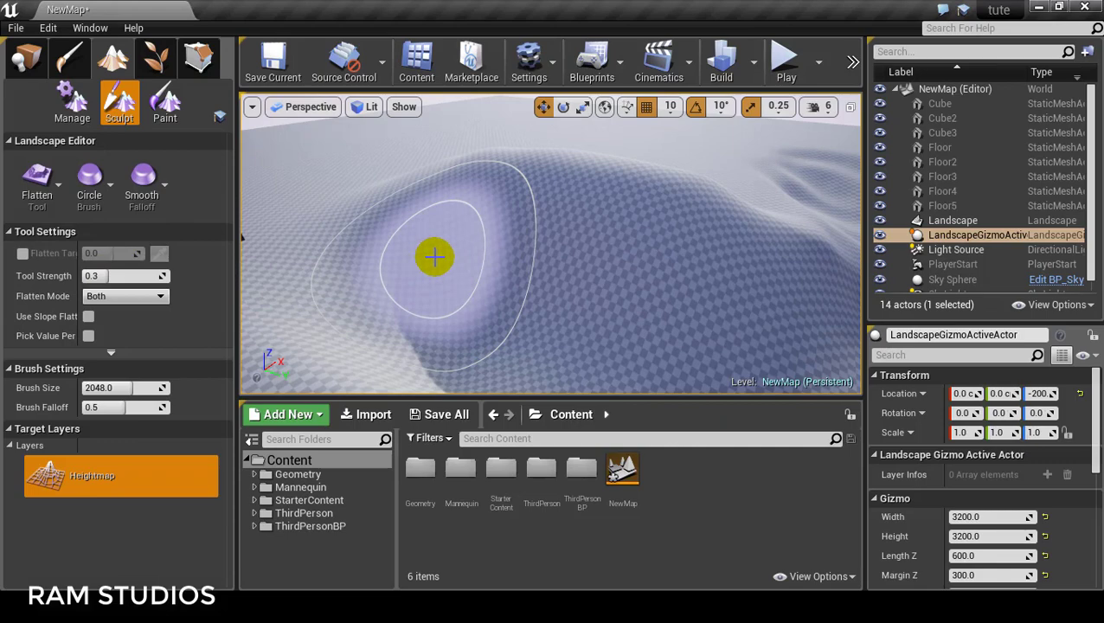
pyautogui.moveTo(453, 249); pyautogui.dragTo(493, 265, button='right')
pyautogui.moveTo(623, 258); pyautogui.dragTo(623, 258, button='right')
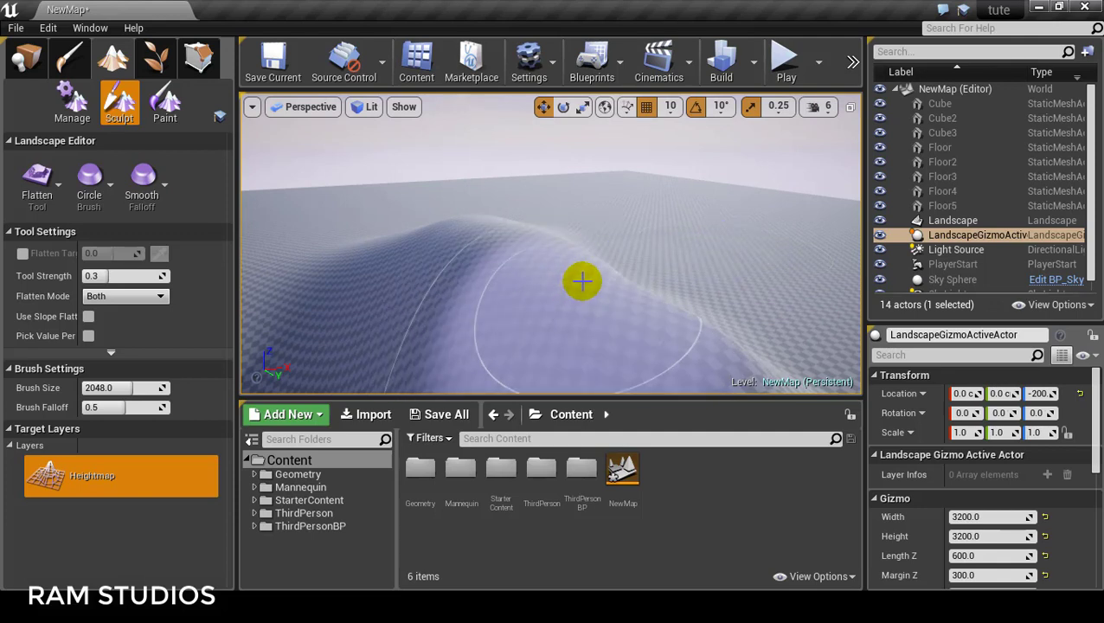
pyautogui.moveTo(543, 254)
pyautogui.mouseDown(button='right')
pyautogui.moveTo(484, 260)
pyautogui.moveTo(505, 224)
pyautogui.mouseUp(button='right')
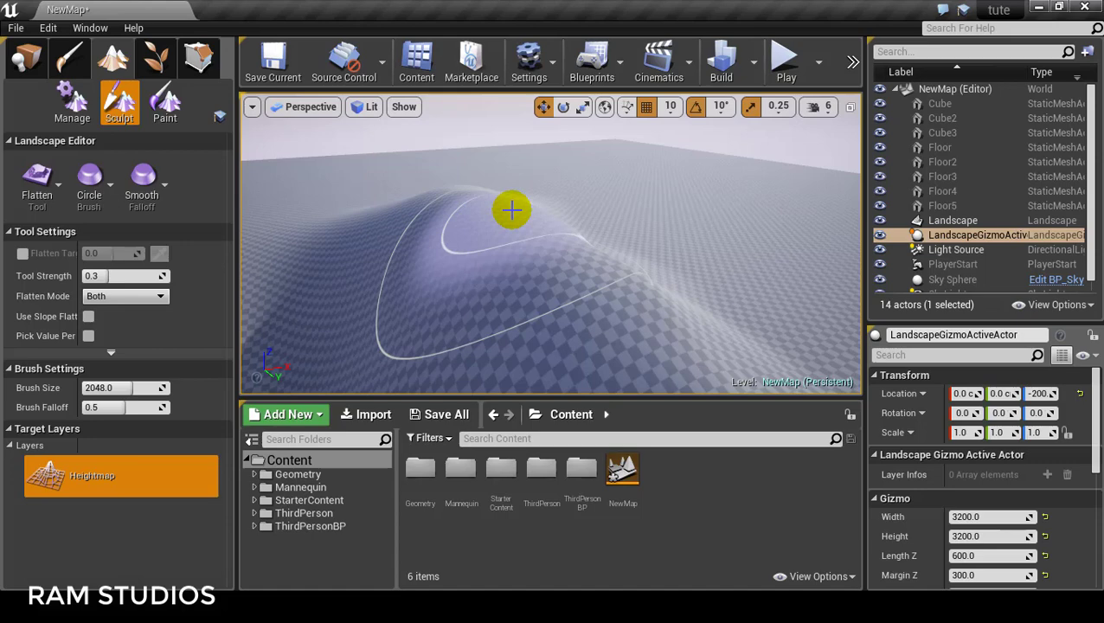
pyautogui.moveTo(511, 209); pyautogui.dragTo(633, 208)
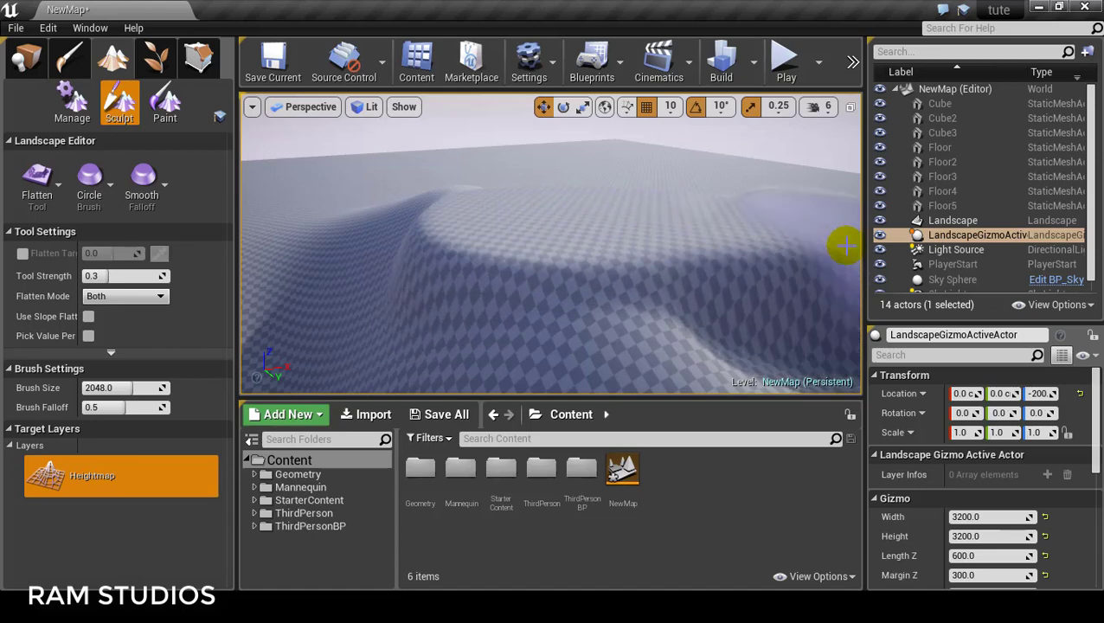
pyautogui.moveTo(632, 207); pyautogui.dragTo(595, 209, button='right')
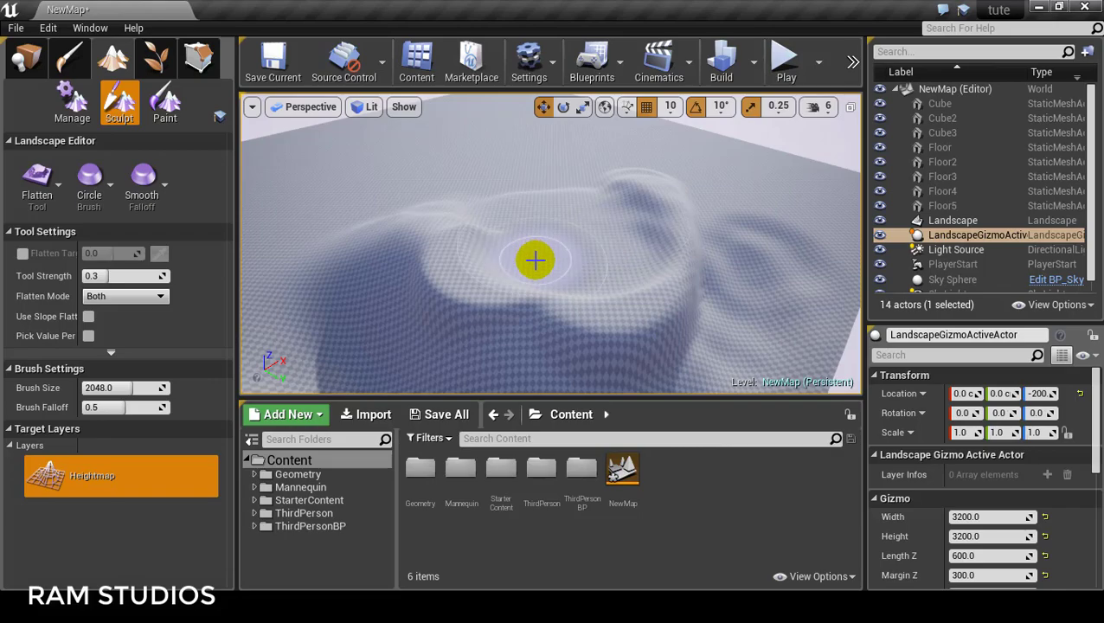
# In the immersive viewport, raise and widen the foreground hill with the Flatten brush.
pyautogui.press('F11')
pyautogui.moveTo(564, 311)
pyautogui.mouseDown(button='right')
pyautogui.moveTo(554, 329)
pyautogui.moveTo(645, 353)
pyautogui.moveTo(631, 460)
pyautogui.moveTo(594, 434)
pyautogui.mouseUp(button='right')
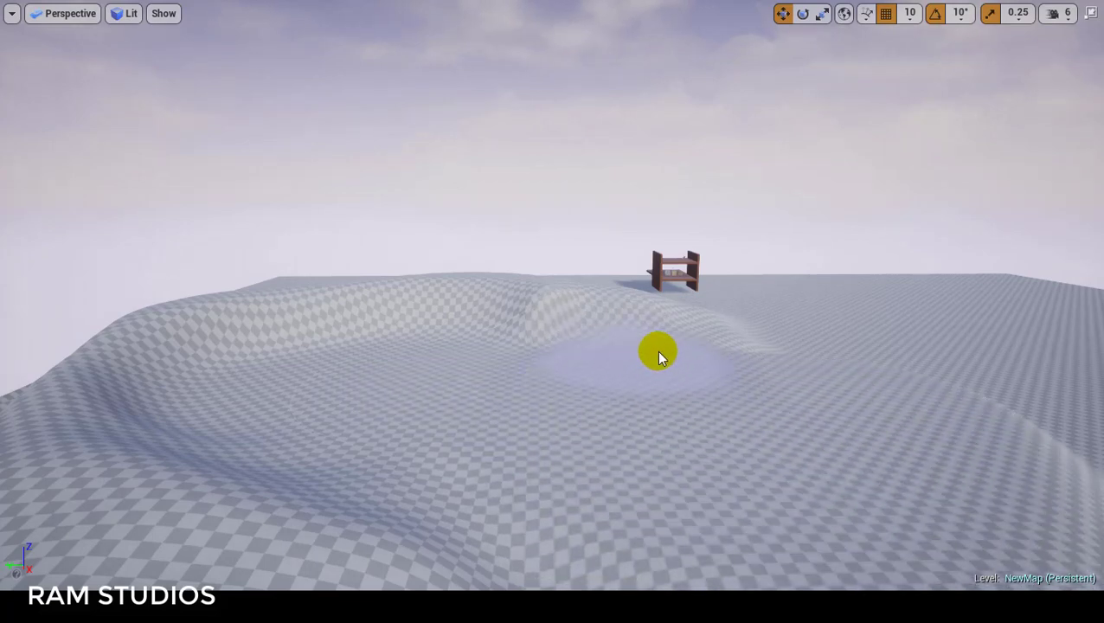
pyautogui.moveTo(683, 456); pyautogui.dragTo(682, 456, button='right')
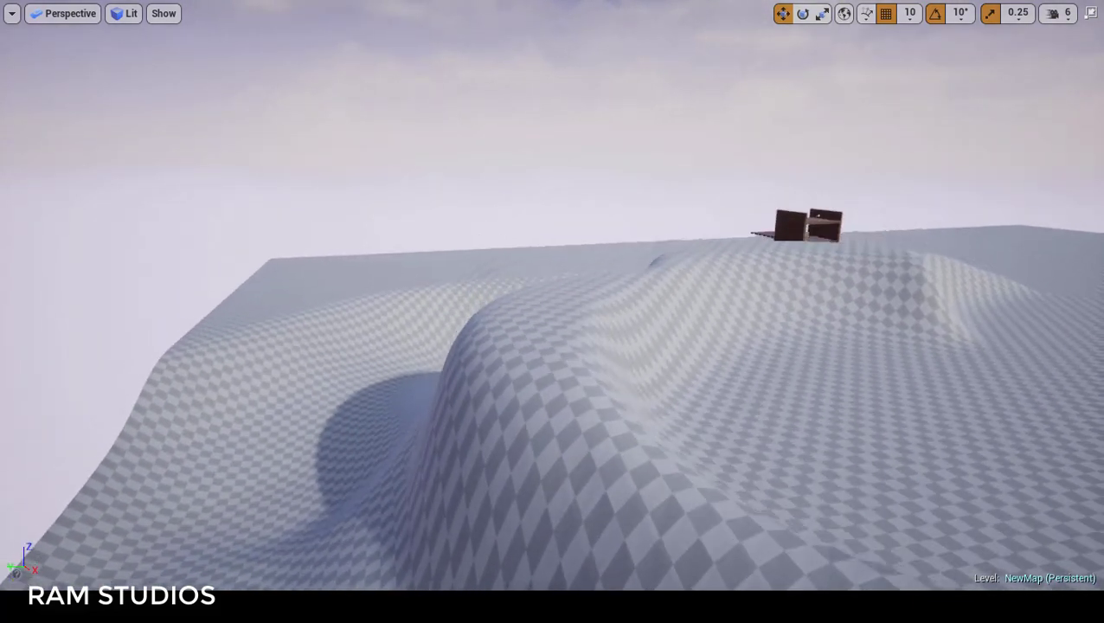
pyautogui.moveTo(421, 403); pyautogui.dragTo(420, 403, button='right')
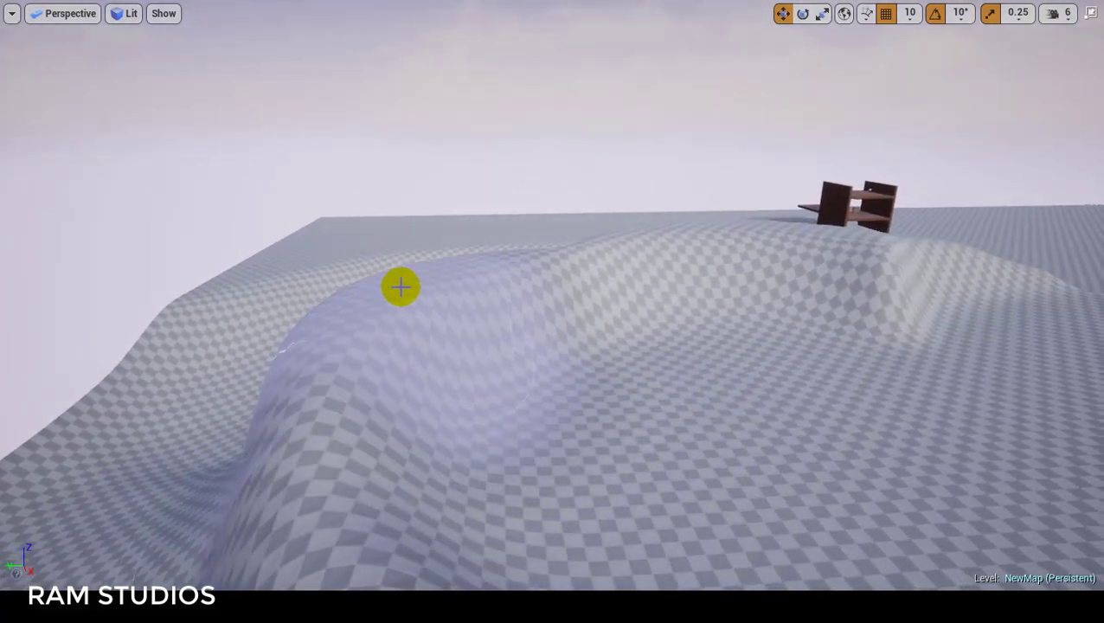
pyautogui.moveTo(392, 289); pyautogui.dragTo(700, 339)
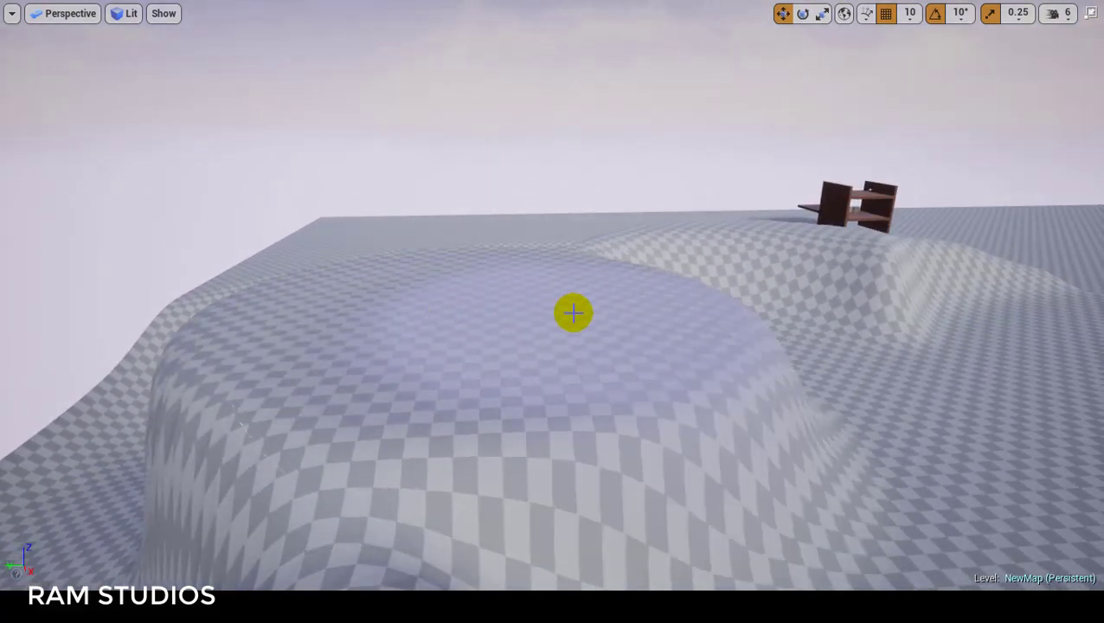
pyautogui.moveTo(582, 343); pyautogui.dragTo(377, 323, button='right')
pyautogui.moveTo(677, 352); pyautogui.dragTo(677, 352, button='right')
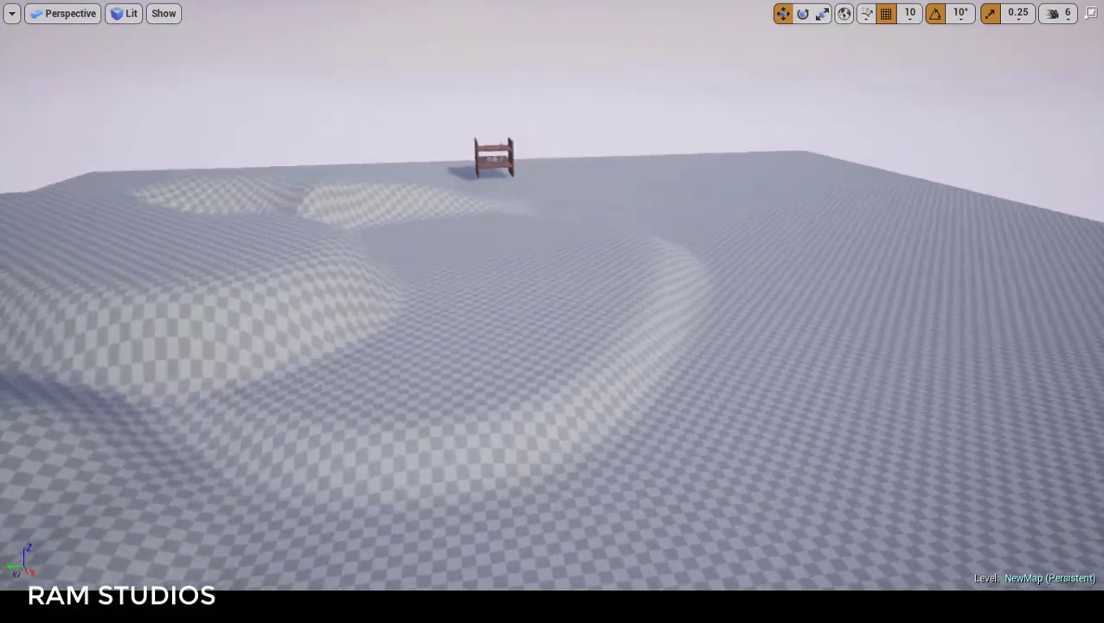
pyautogui.moveTo(695, 314); pyautogui.dragTo(694, 314, button='right')
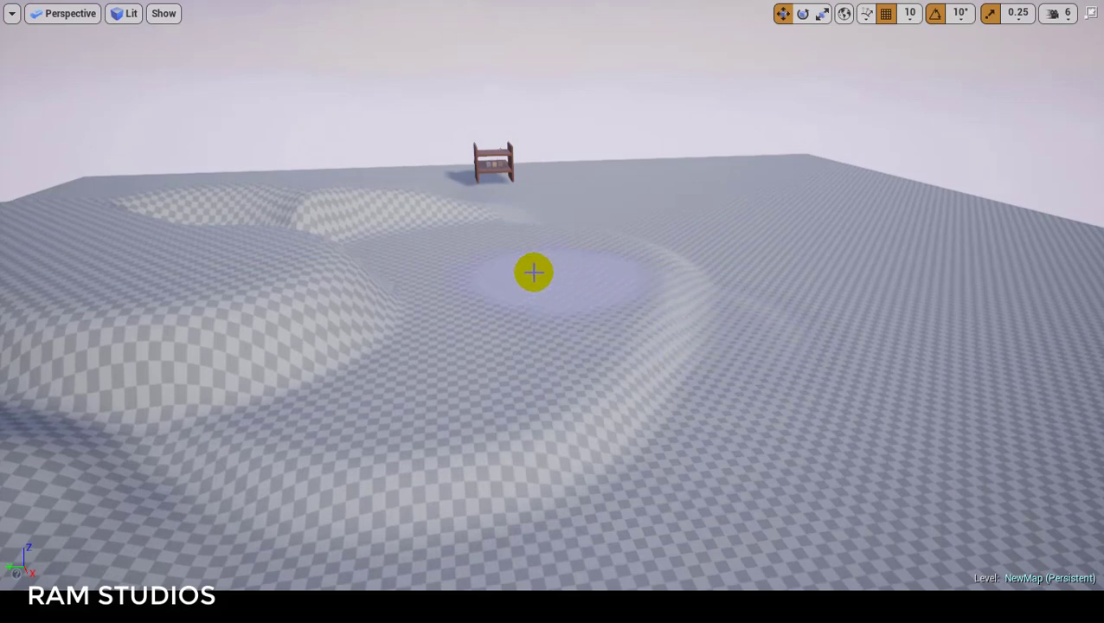
# Raise new flat-topped ridges on the right and lower left.
pyautogui.moveTo(586, 290)
pyautogui.mouseDown()
pyautogui.moveTo(769, 342)
pyautogui.moveTo(623, 324)
pyautogui.mouseUp()
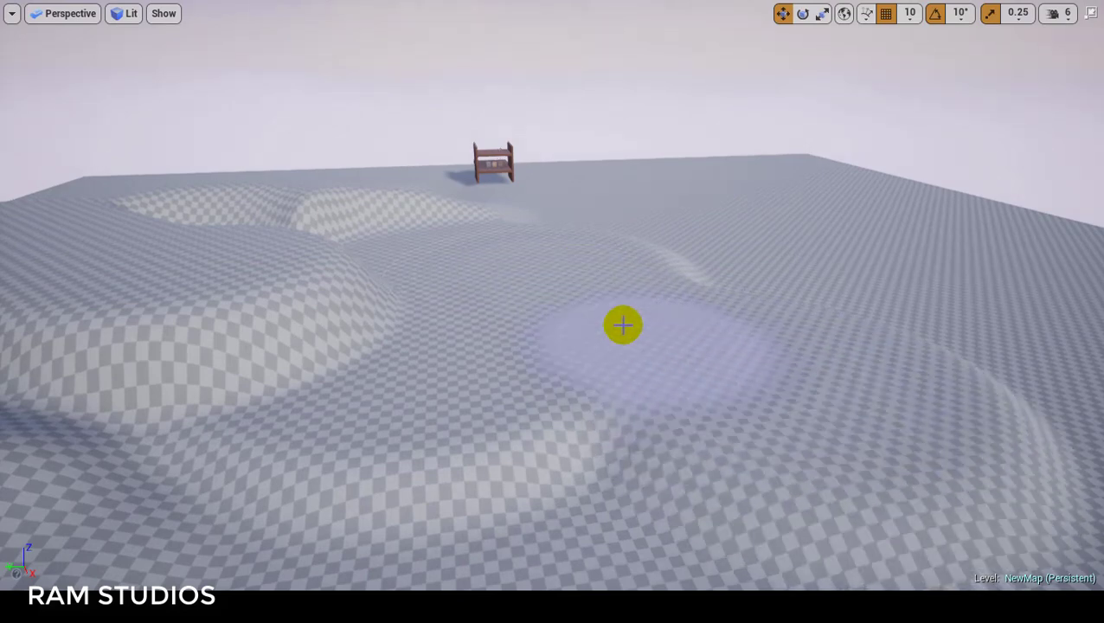
pyautogui.moveTo(654, 363); pyautogui.dragTo(949, 381, button='right')
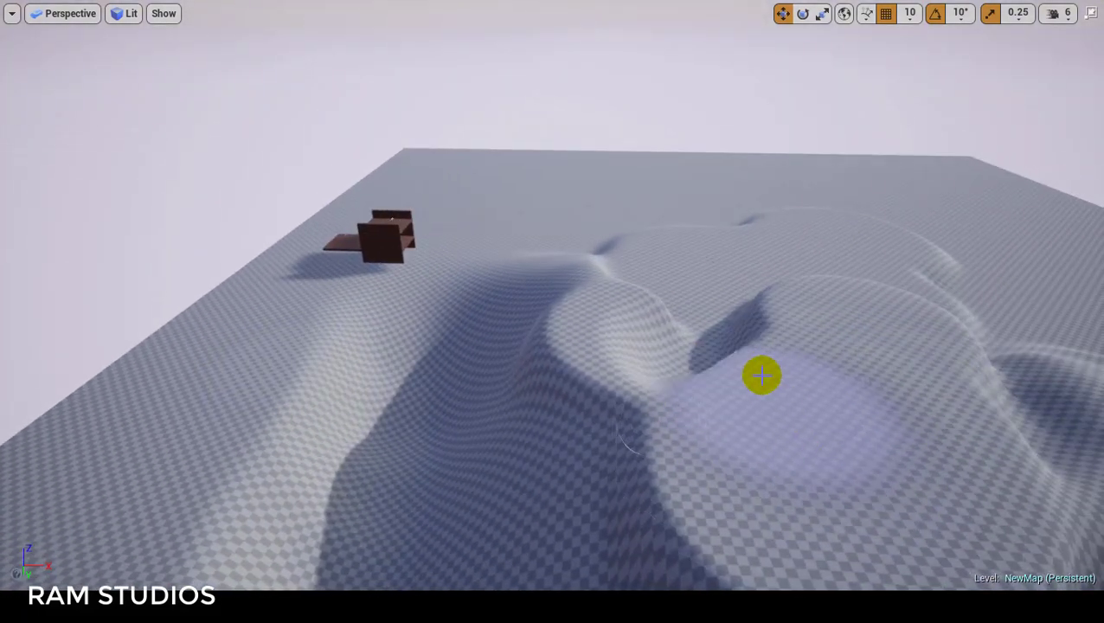
pyautogui.moveTo(614, 328)
pyautogui.mouseDown()
pyautogui.moveTo(547, 323)
pyautogui.moveTo(648, 381)
pyautogui.moveTo(177, 398)
pyautogui.moveTo(301, 443)
pyautogui.moveTo(284, 375)
pyautogui.moveTo(276, 387)
pyautogui.mouseUp()
pyautogui.moveTo(276, 387); pyautogui.dragTo(1095, 97, button='right')
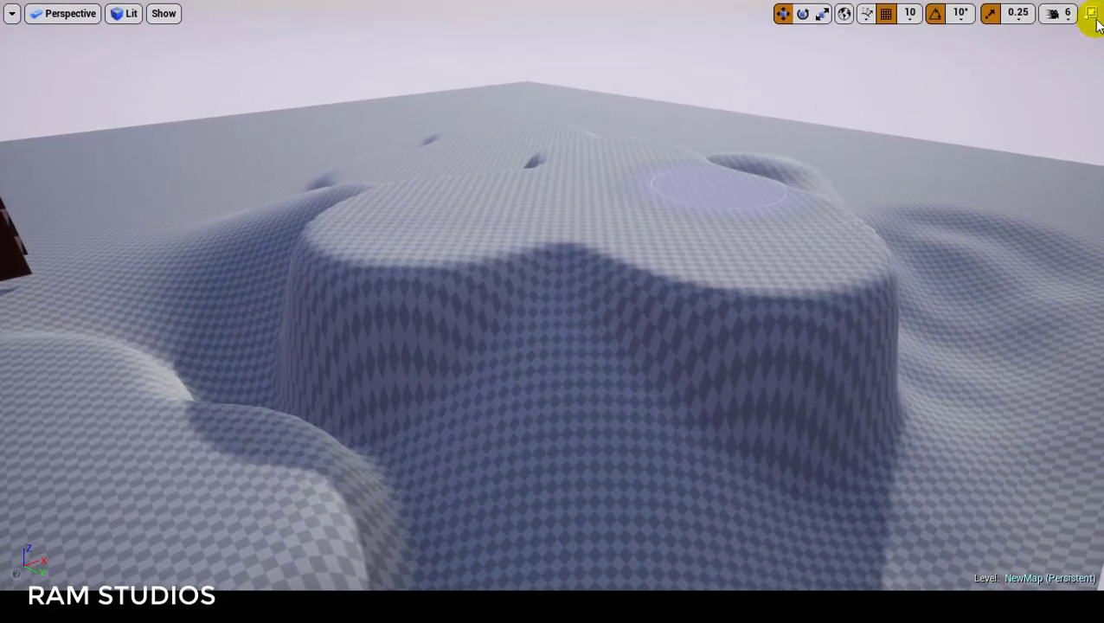
# Restore the normal layout, save NewMap, and select the Ramp sculpting tool.
pyautogui.click(1091, 14)
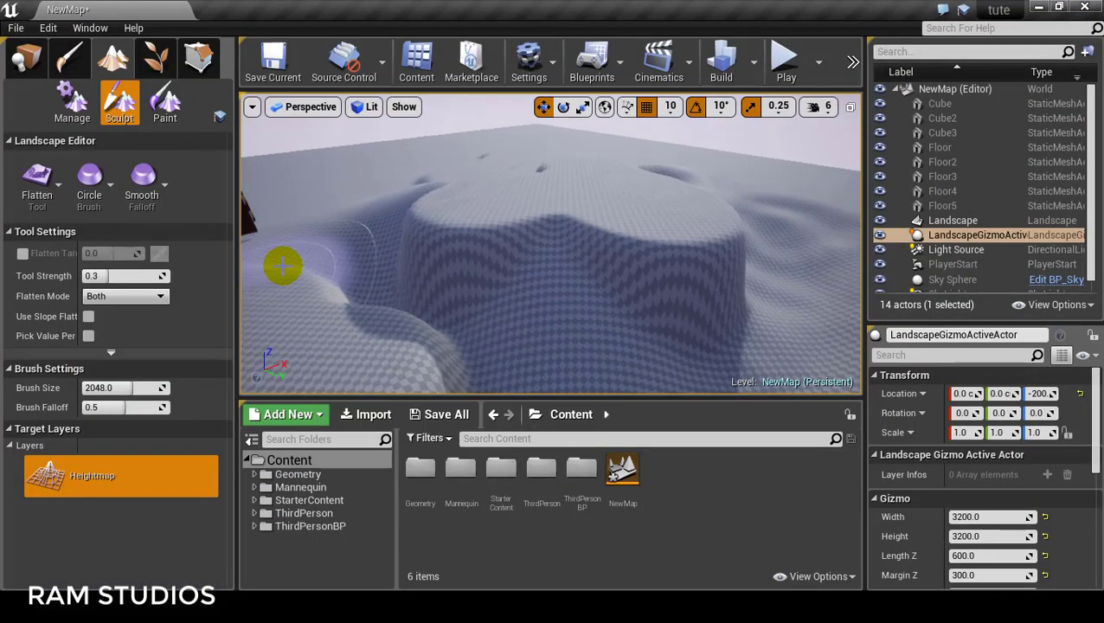
pyautogui.click(259, 76)
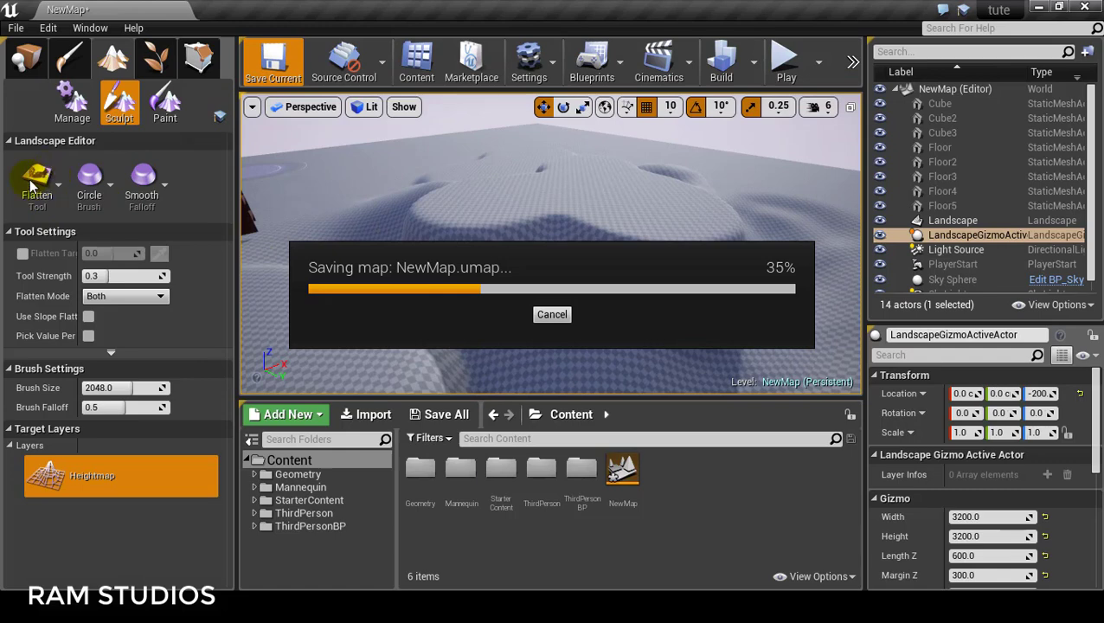
pyautogui.click(32, 184)
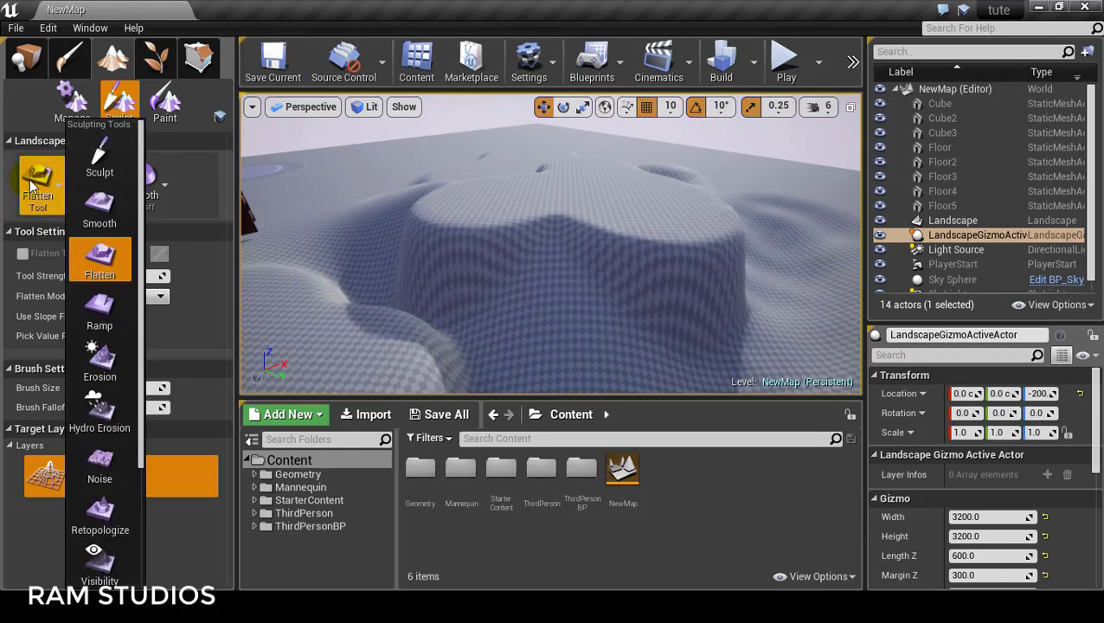
pyautogui.click(100, 311)
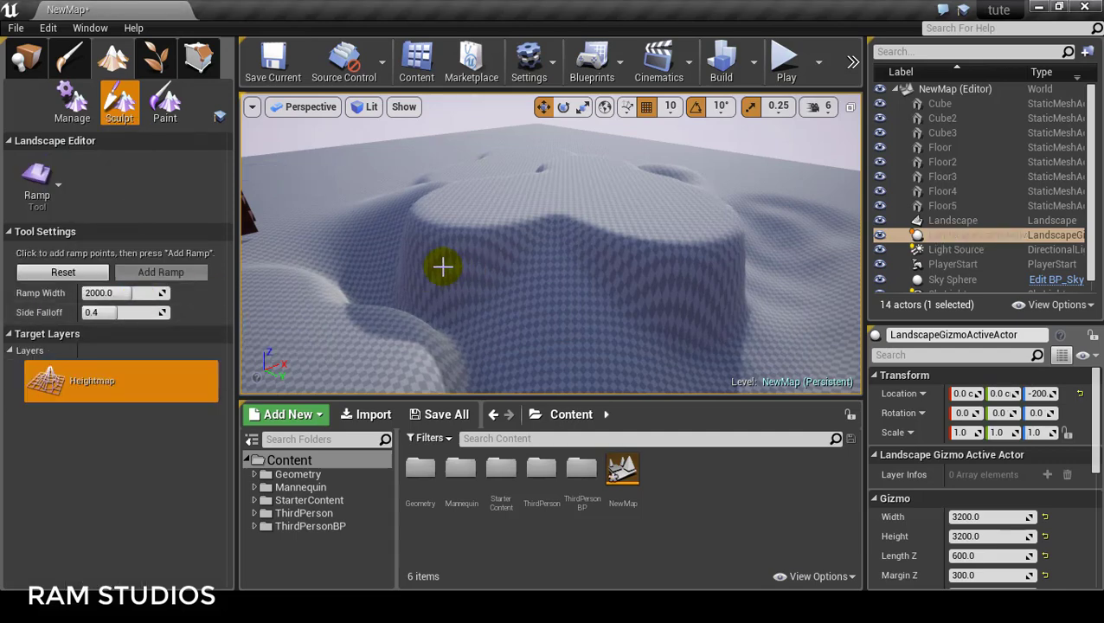
pyautogui.click(34, 193)
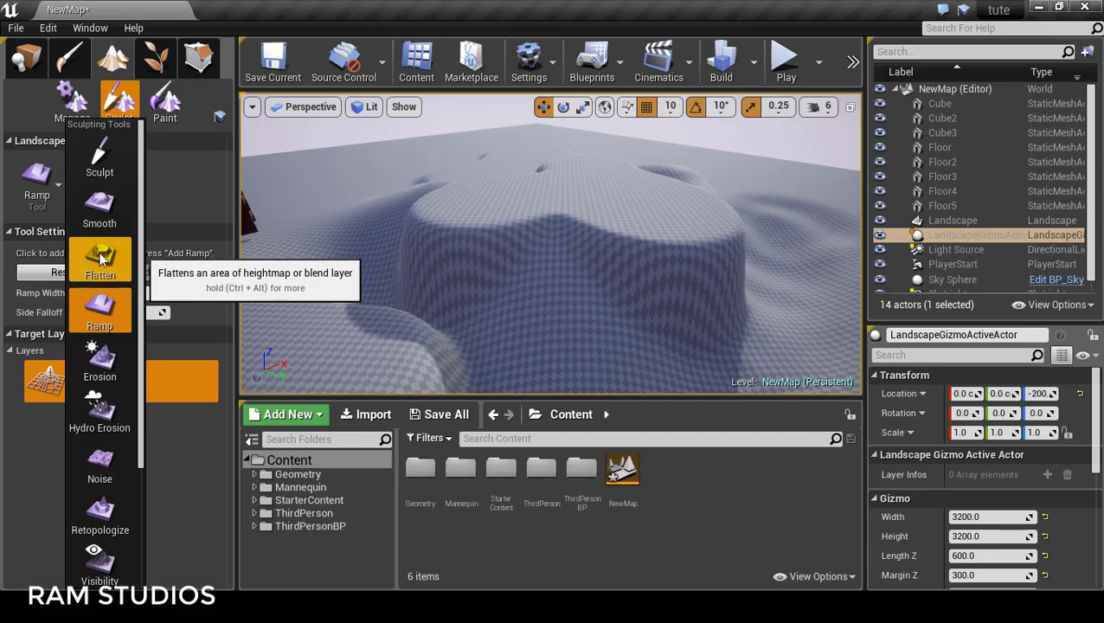
# Select the Erosion tool and enter the full-screen immersive viewport.
pyautogui.click(108, 364)
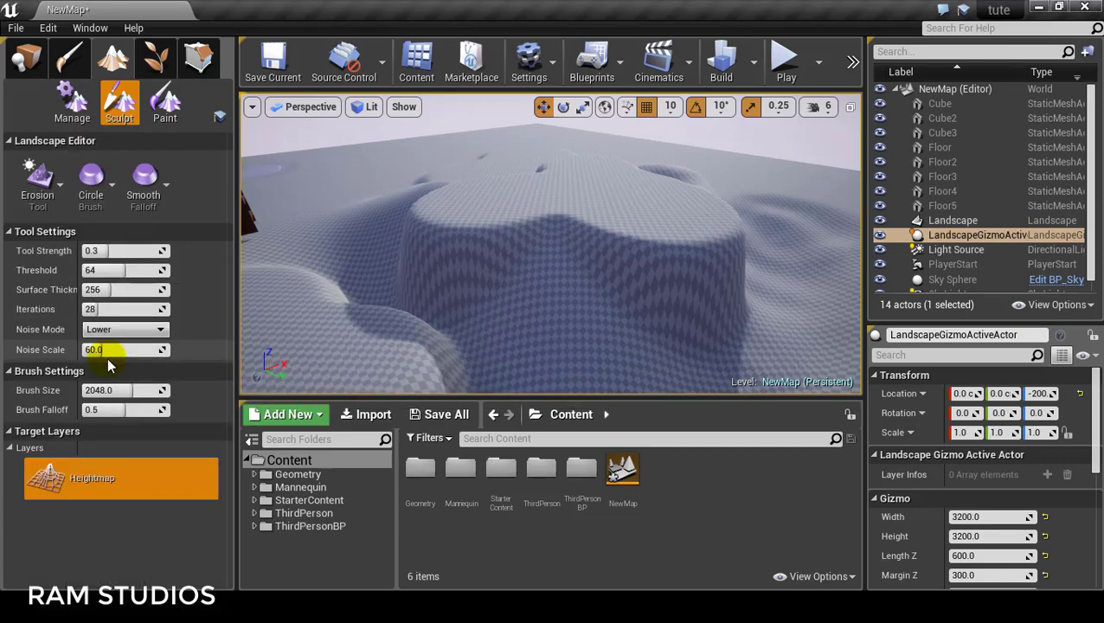
pyautogui.moveTo(395, 258)
pyautogui.mouseDown(button='right')
pyautogui.moveTo(433, 259)
pyautogui.moveTo(493, 235)
pyautogui.mouseUp(button='right')
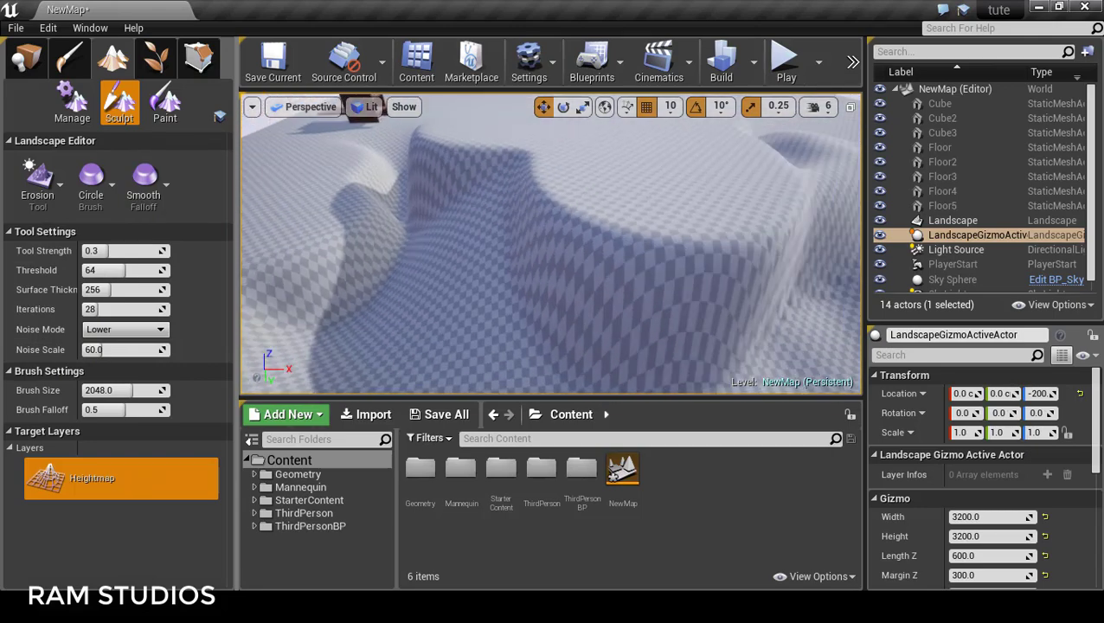
pyautogui.press('F11')
pyautogui.scroll(-5, 494, 262)
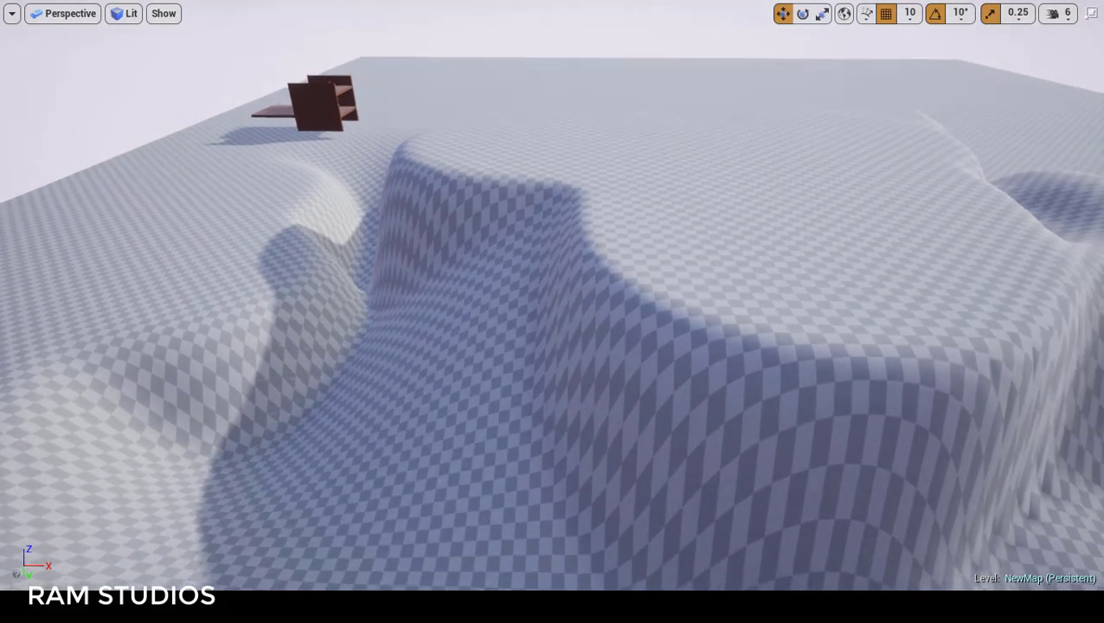
# Erode the mesa's raised block and central bump into weathered slopes and a walled valley.
pyautogui.moveTo(545, 295)
pyautogui.mouseDown()
pyautogui.moveTo(547, 219)
pyautogui.moveTo(710, 399)
pyautogui.moveTo(418, 225)
pyautogui.moveTo(212, 335)
pyautogui.moveTo(352, 256)
pyautogui.moveTo(700, 236)
pyautogui.moveTo(800, 270)
pyautogui.moveTo(968, 298)
pyautogui.moveTo(705, 229)
pyautogui.mouseUp()
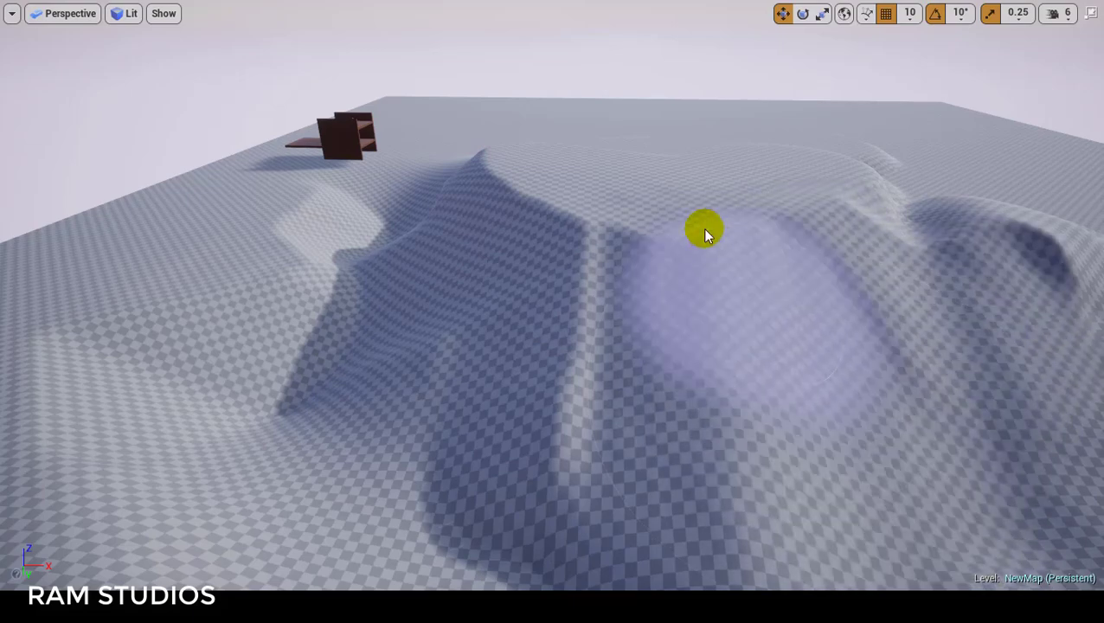
pyautogui.moveTo(705, 229); pyautogui.dragTo(606, 229, button='right')
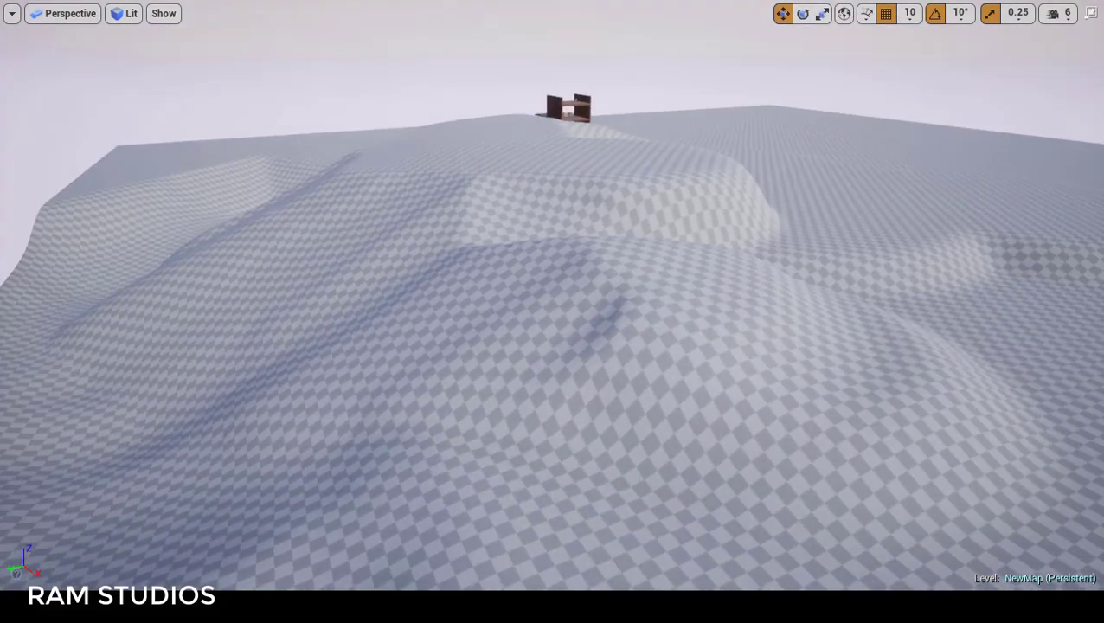
pyautogui.moveTo(654, 320); pyautogui.dragTo(654, 320, button='right')
pyautogui.moveTo(515, 337)
pyautogui.mouseDown()
pyautogui.moveTo(759, 363)
pyautogui.moveTo(771, 342)
pyautogui.moveTo(696, 221)
pyautogui.mouseUp()
pyautogui.moveTo(552, 311); pyautogui.dragTo(552, 312, button='right')
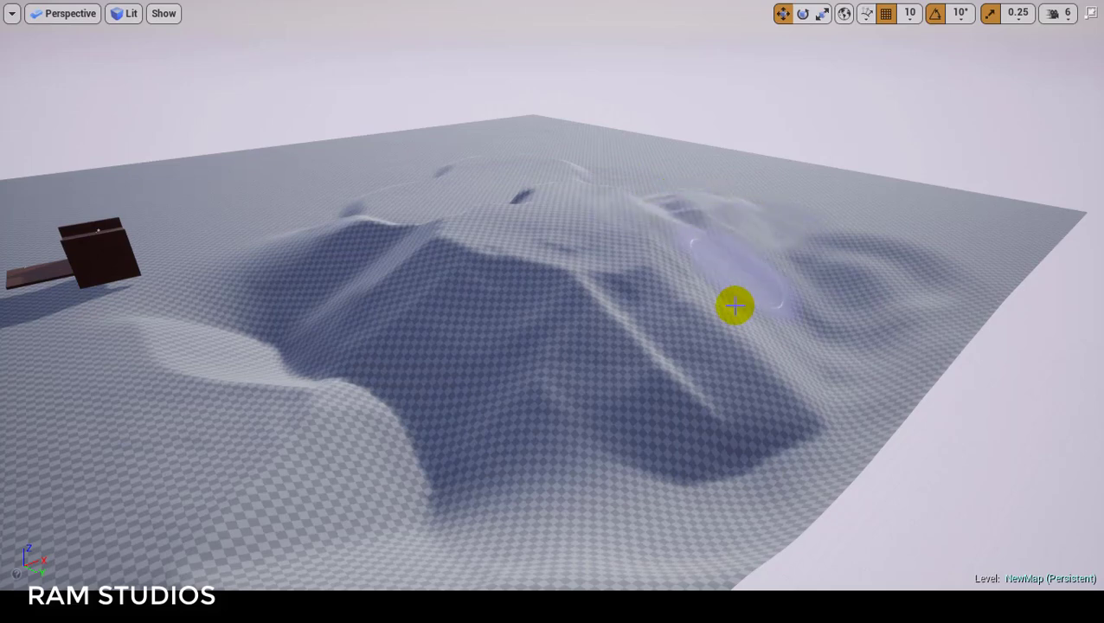
pyautogui.moveTo(730, 311)
pyautogui.mouseDown(button='right')
pyautogui.moveTo(730, 346)
pyautogui.moveTo(705, 346)
pyautogui.mouseUp(button='right')
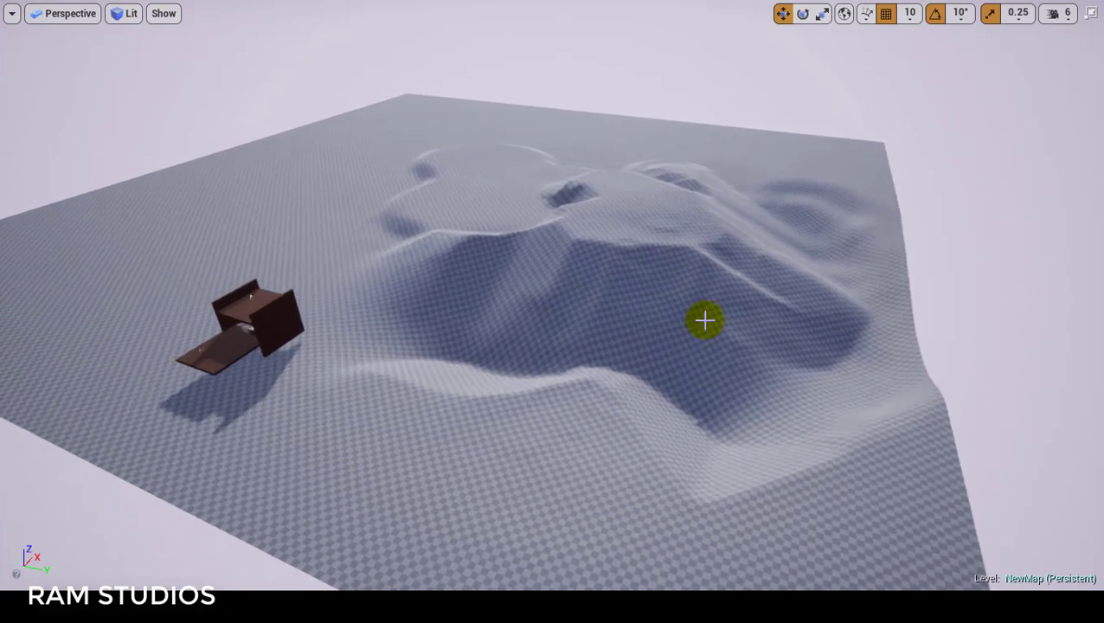
pyautogui.rightClick(704, 321)
pyautogui.moveTo(580, 279); pyautogui.dragTo(675, 219, button='right')
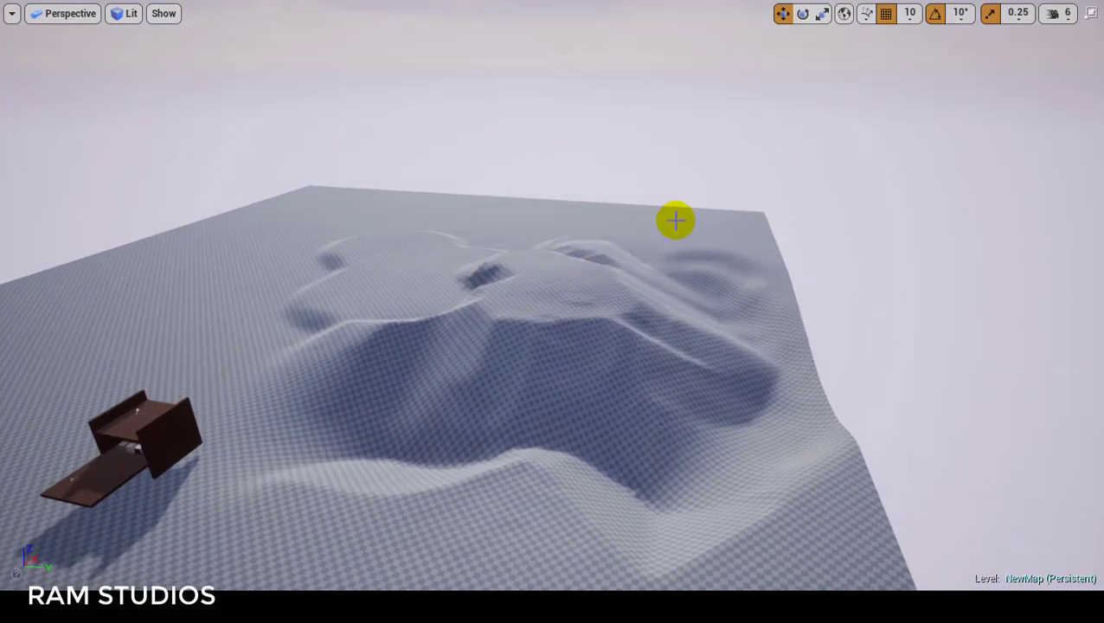
# Exit full-screen view and select the Noise sculpting tool in Landscape mode.
pyautogui.click(1092, 13)
pyautogui.click(37, 186)
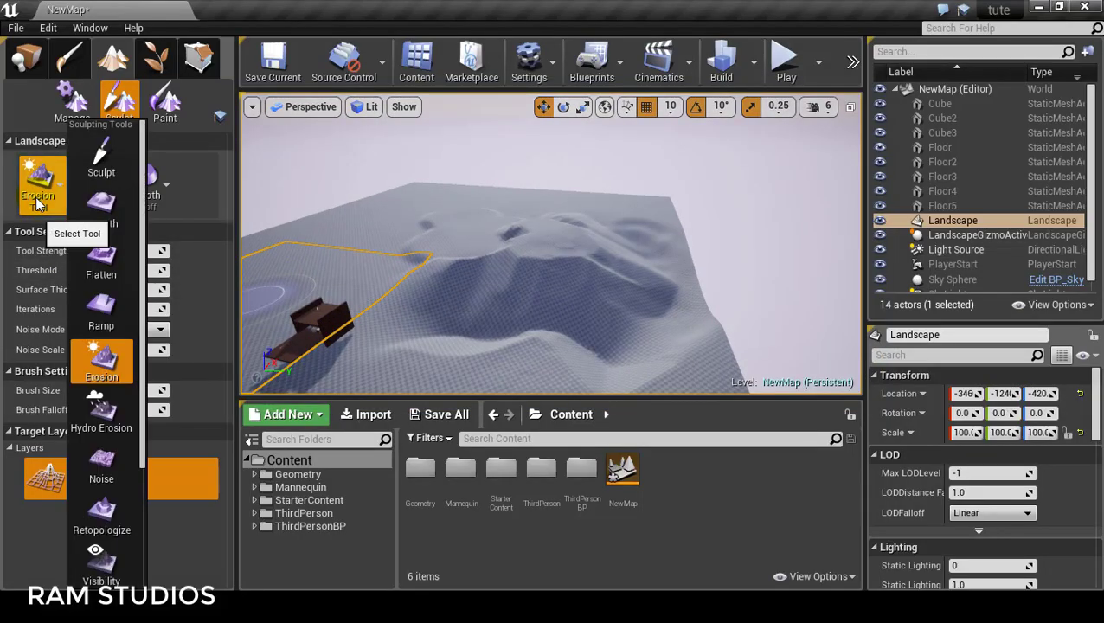
pyautogui.click(101, 468)
pyautogui.scroll(5, 401, 281)
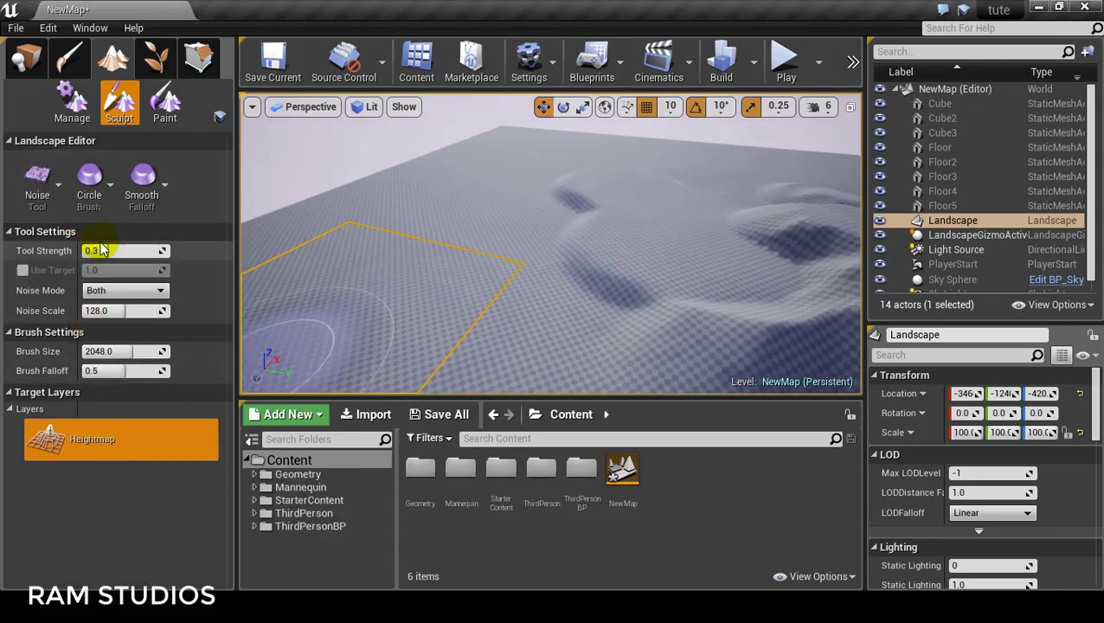
pyautogui.moveTo(489, 319)
pyautogui.mouseDown(button='right')
pyautogui.moveTo(490, 363)
pyautogui.moveTo(353, 314)
pyautogui.mouseUp(button='right')
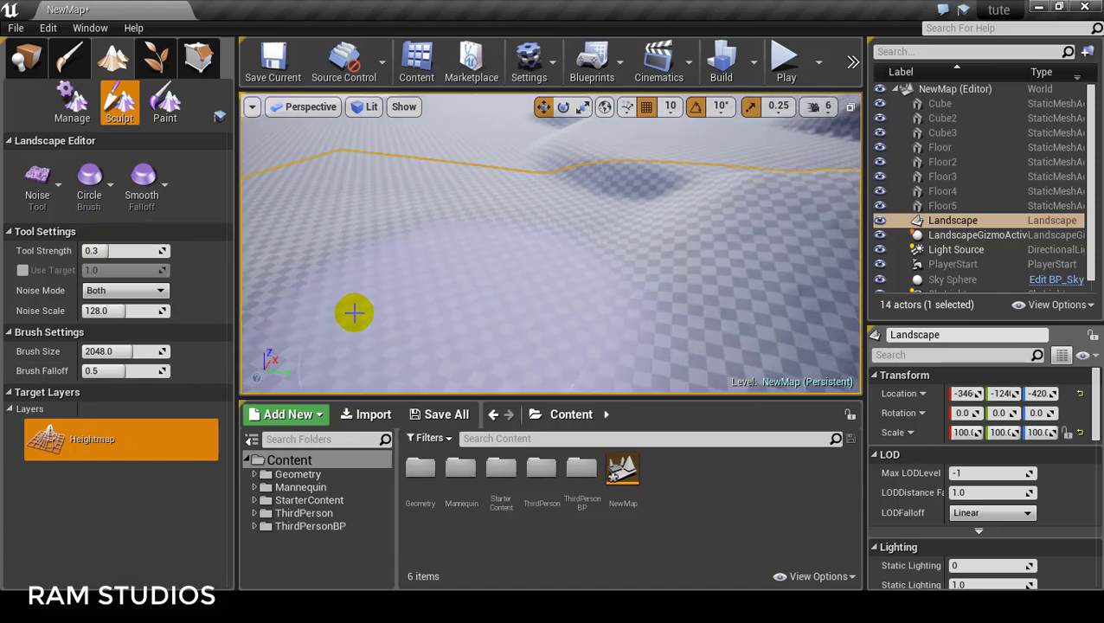
pyautogui.click(38, 180)
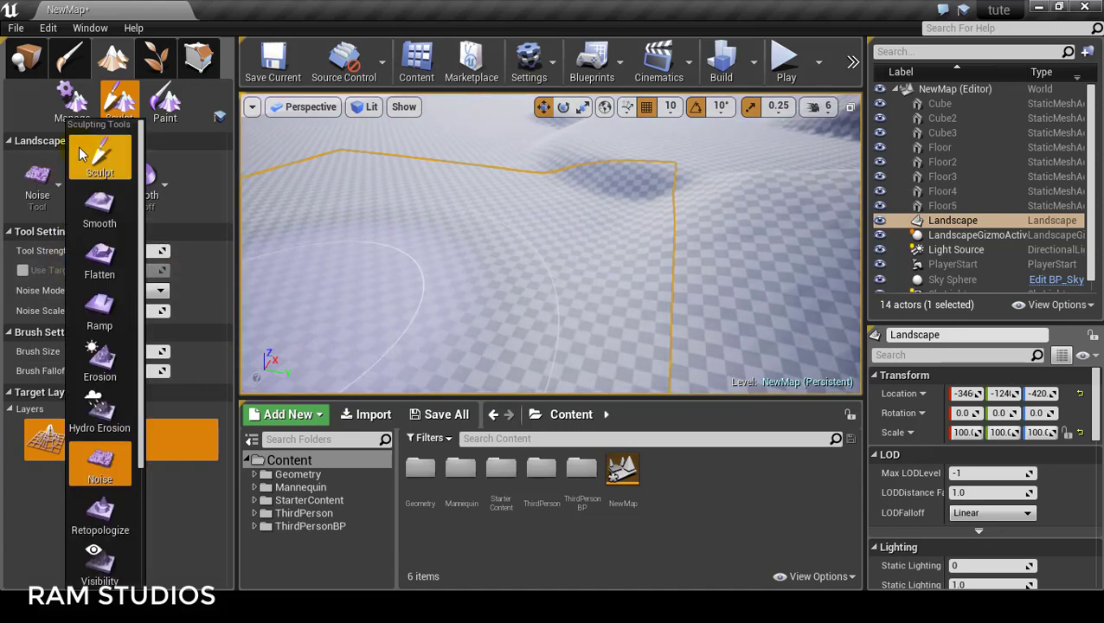
pyautogui.click(100, 467)
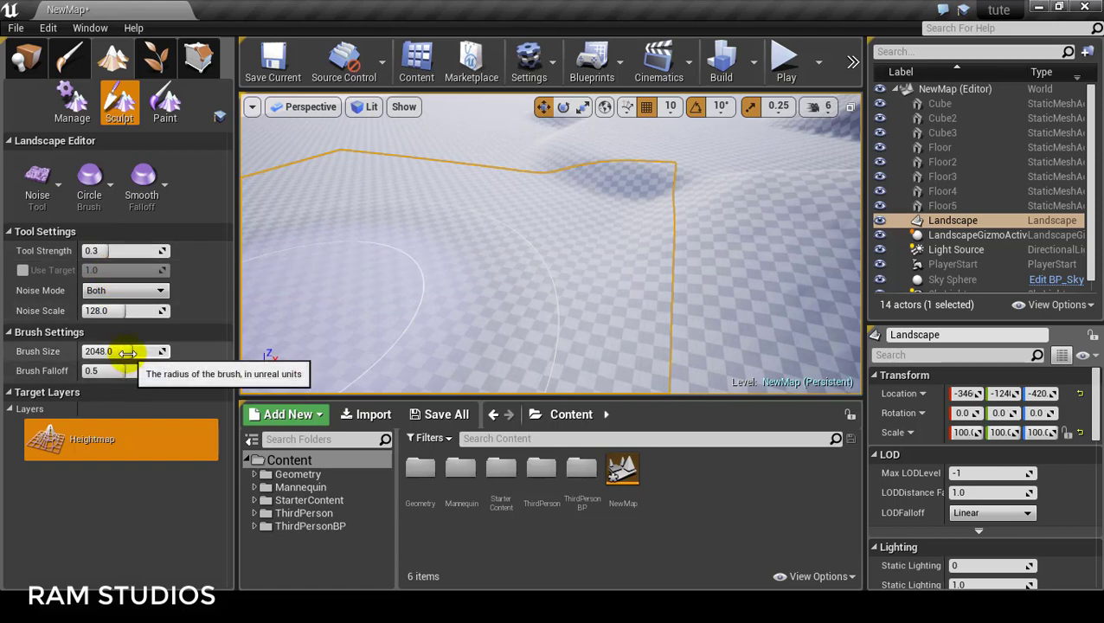
# Enlarge the Noise brush to about 2478 and paint noisy bumps across the terrain.
pyautogui.moveTo(483, 185); pyautogui.dragTo(636, 208)
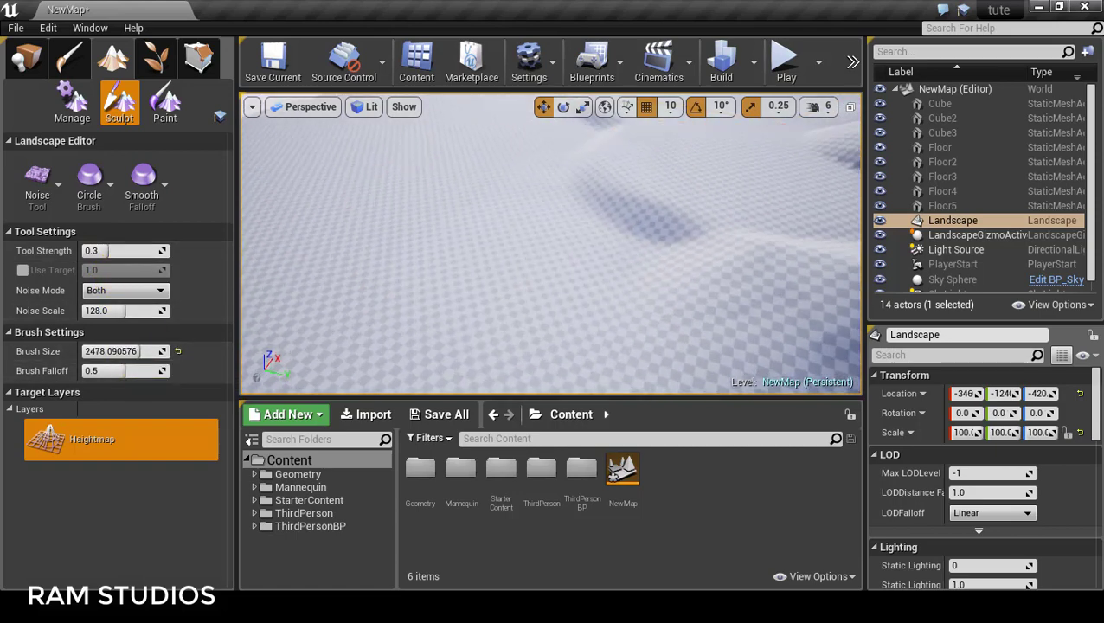
pyautogui.moveTo(574, 178)
pyautogui.mouseDown()
pyautogui.moveTo(460, 243)
pyautogui.moveTo(989, 263)
pyautogui.mouseUp()
pyautogui.doubleClick(956, 250)
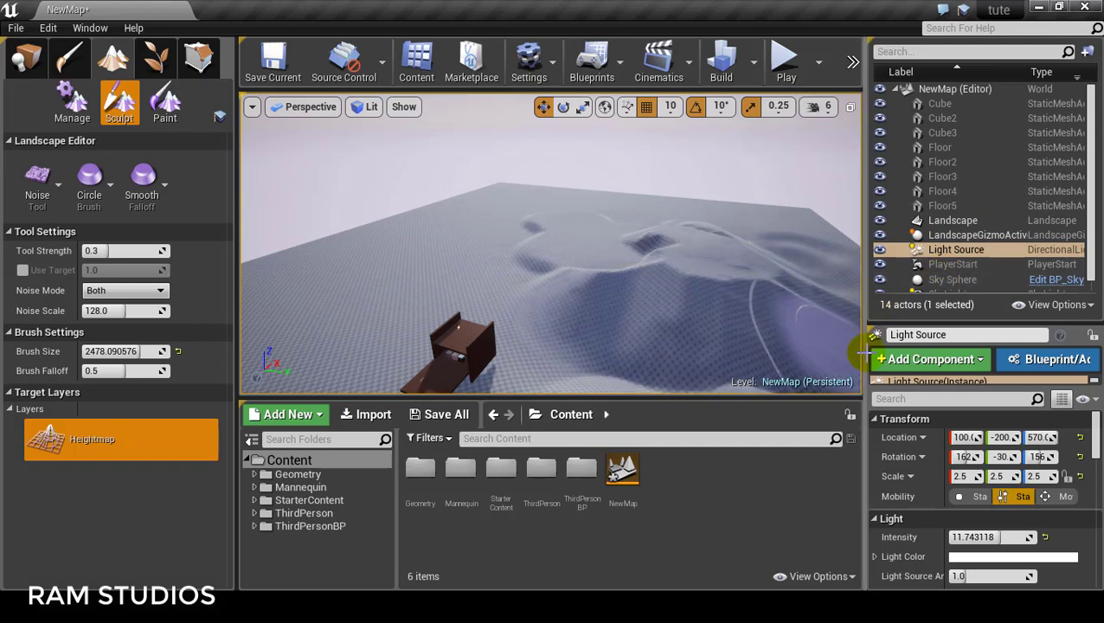
# In Place mode, rotate the Light Source to about 154, -11, 159 to lower the sun.
pyautogui.click(26, 59)
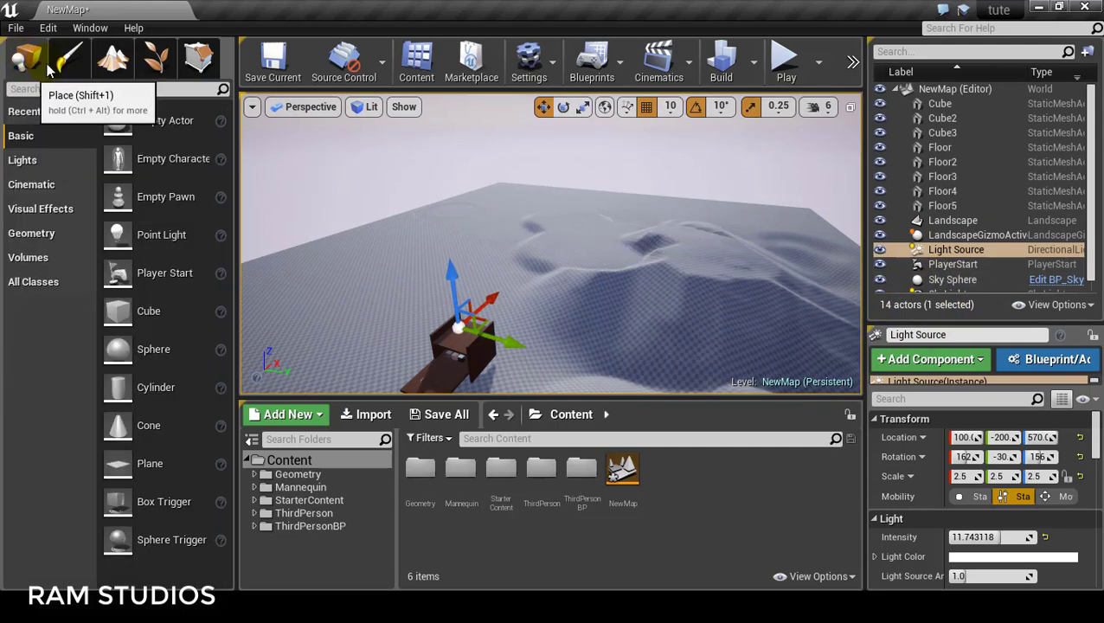
pyautogui.doubleClick(956, 249)
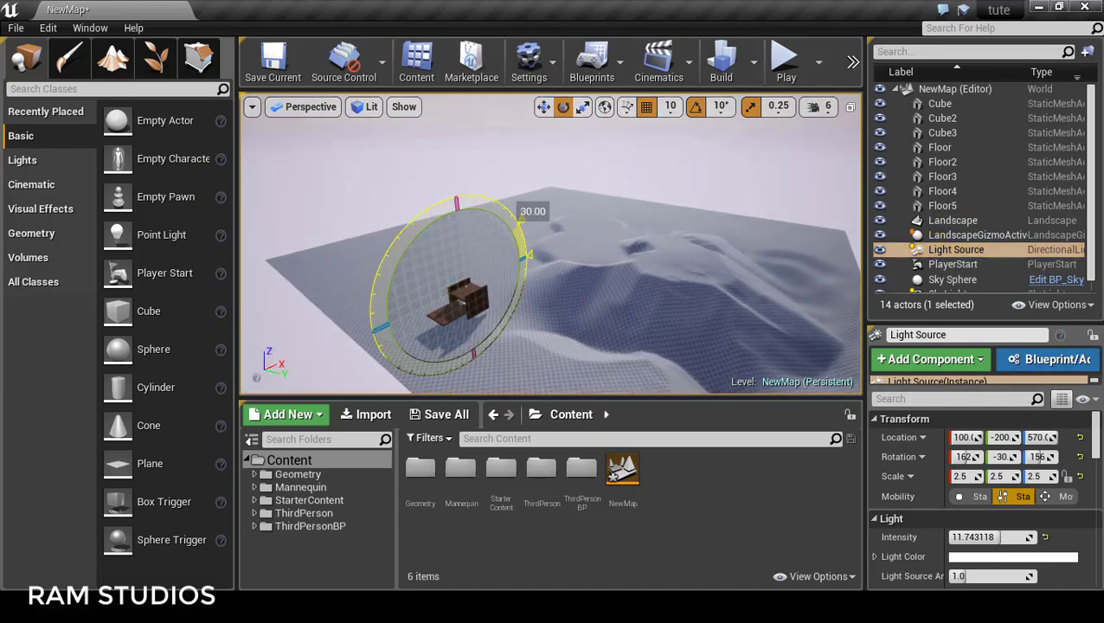
pyautogui.keyDown('alt'); pyautogui.moveTo(505, 266); pyautogui.dragTo(418, 277); pyautogui.keyUp('alt')
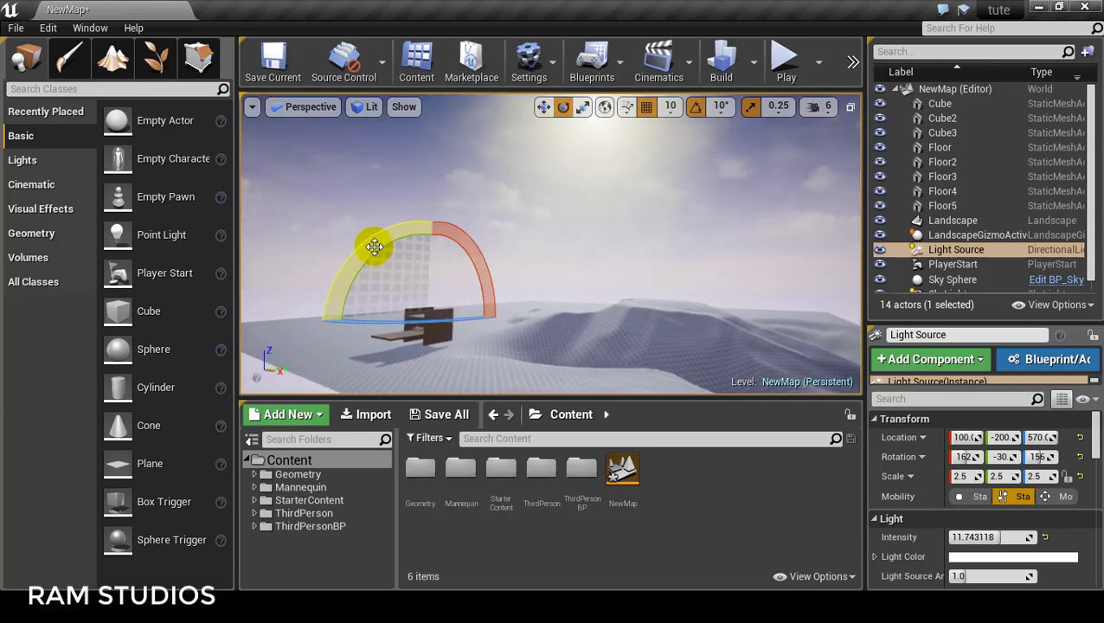
pyautogui.moveTo(374, 248); pyautogui.dragTo(416, 250)
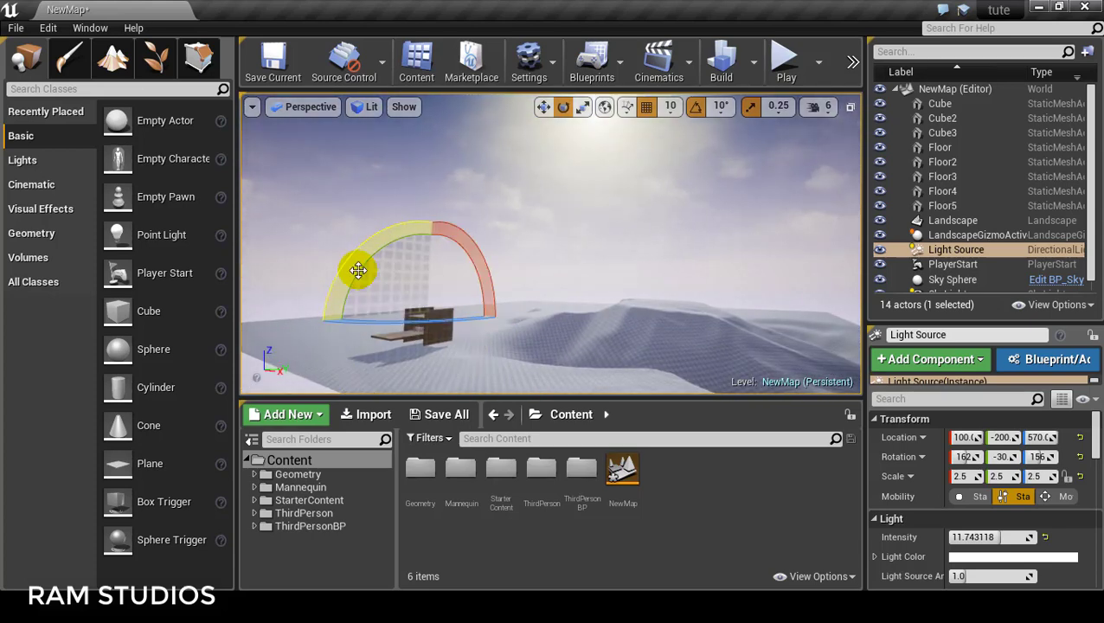
pyautogui.hotkey('ctrl', 'z')
pyautogui.click(955, 251)
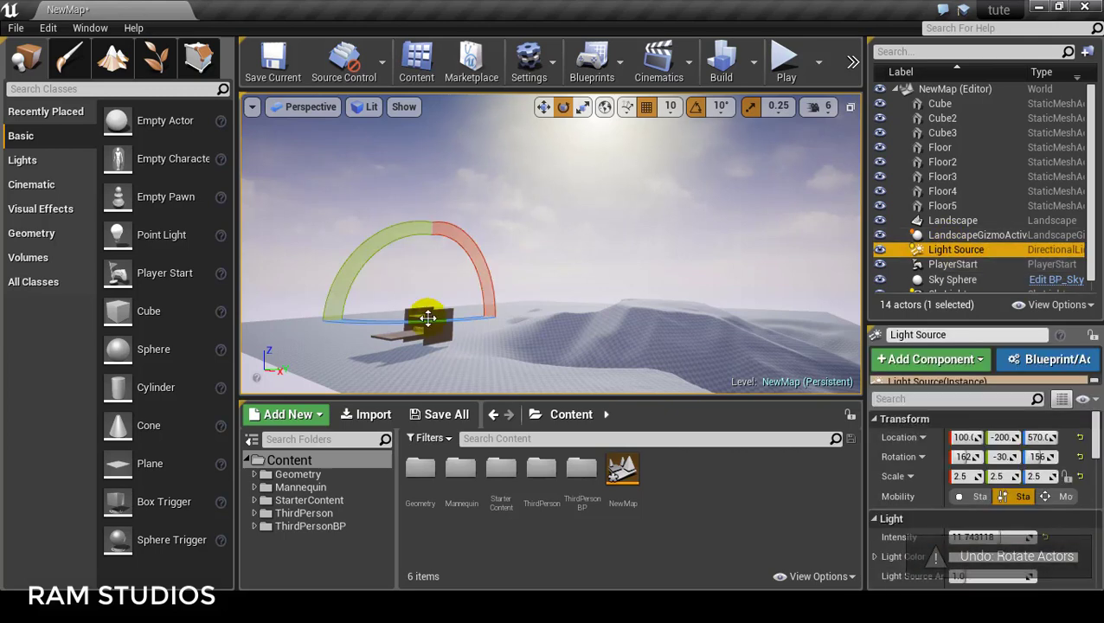
pyautogui.moveTo(374, 247)
pyautogui.mouseDown()
pyautogui.moveTo(488, 308)
pyautogui.moveTo(490, 339)
pyautogui.mouseUp()
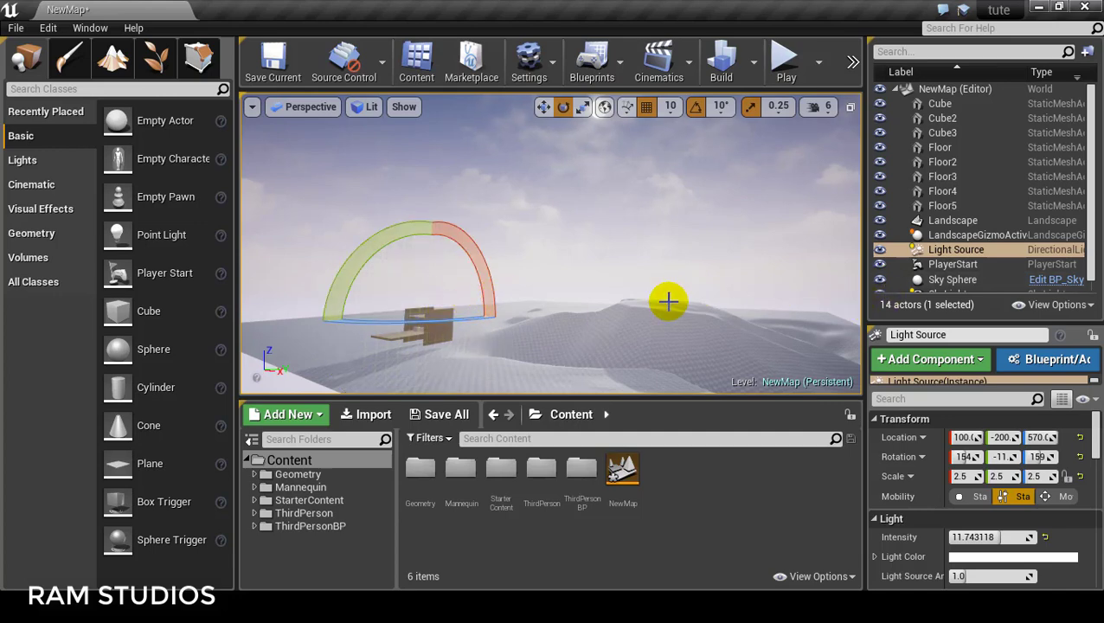
# Select the Sky Sphere and focus the view on it.
pyautogui.moveTo(553, 260); pyautogui.dragTo(554, 216, button='right')
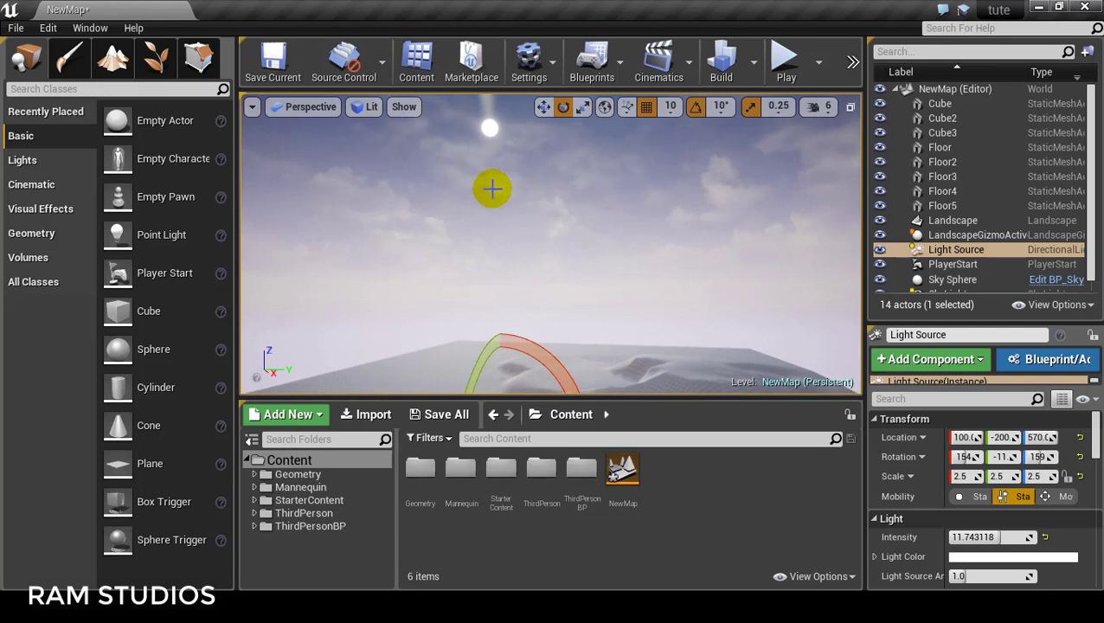
pyautogui.click(953, 279)
pyautogui.press('f')
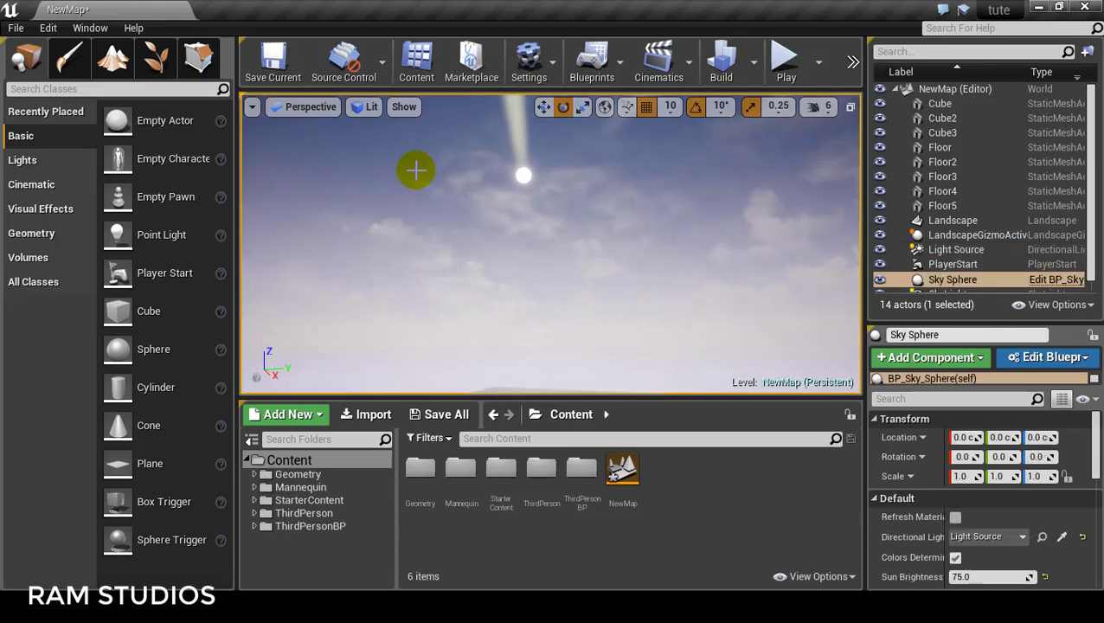
# Tick Refresh Material on the Sky Sphere to show the orange sunset sky over the terrain.
pyautogui.click(955, 518)
pyautogui.click(650, 221)
pyautogui.press('f')
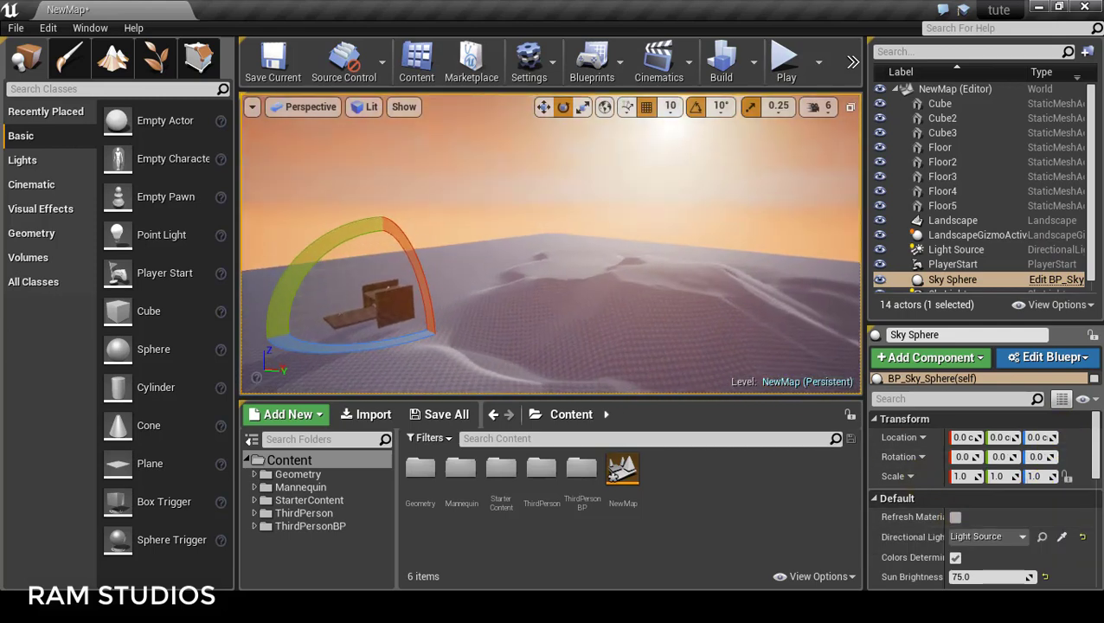
pyautogui.moveTo(550, 242)
pyautogui.mouseDown(button='right')
pyautogui.moveTo(623, 244)
pyautogui.moveTo(606, 312)
pyautogui.moveTo(597, 259)
pyautogui.moveTo(557, 229)
pyautogui.mouseUp(button='right')
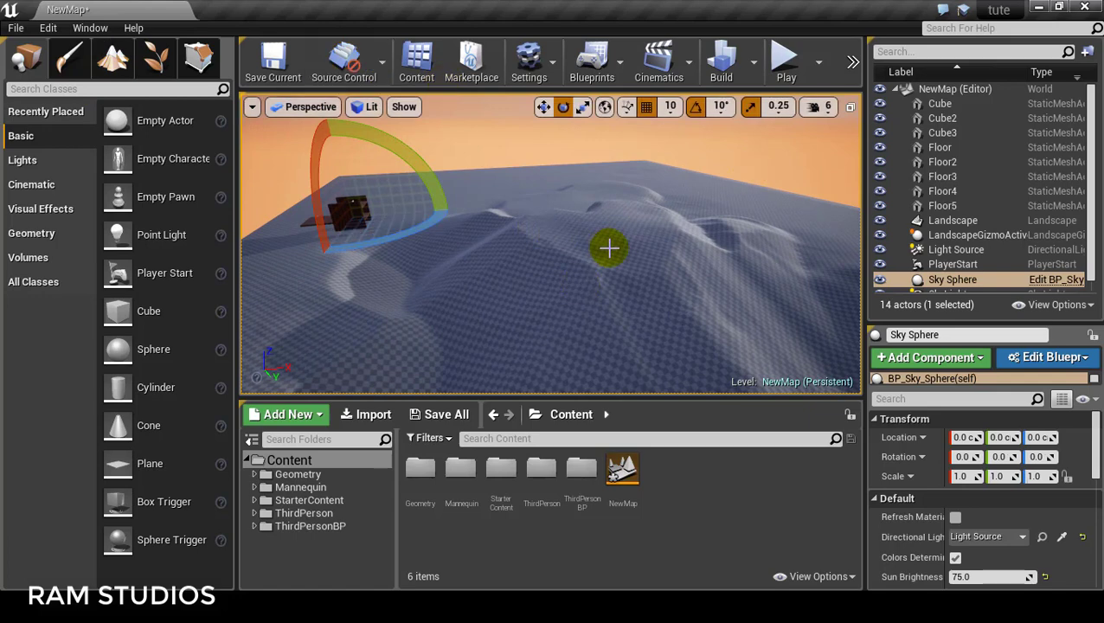
# Back in Landscape mode, select the basic Sculpt tool.
pyautogui.click(104, 60)
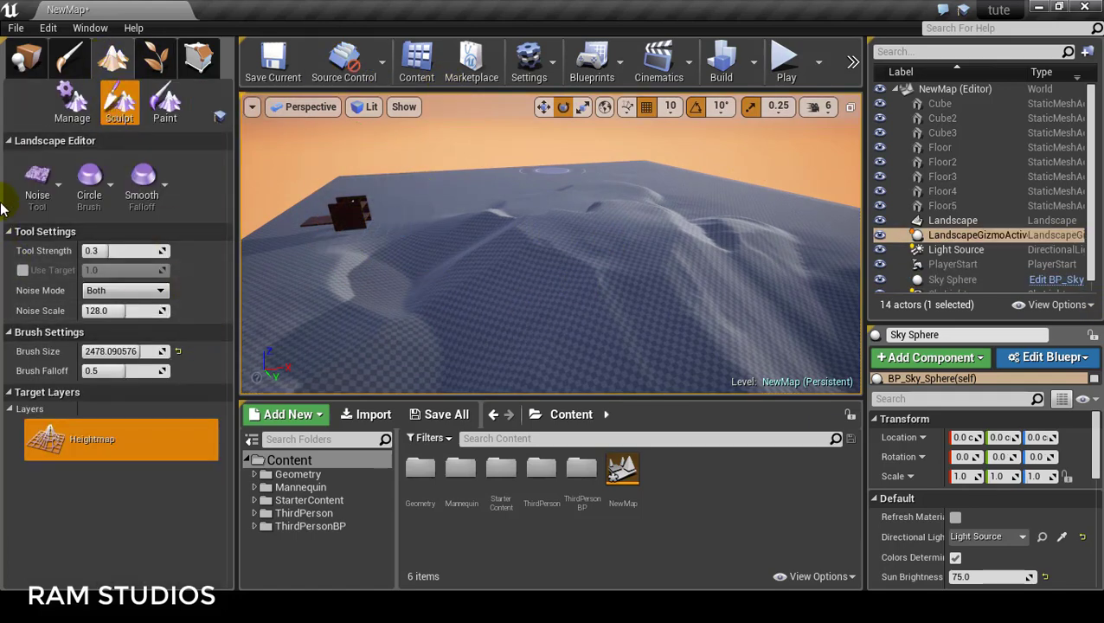
pyautogui.click(43, 180)
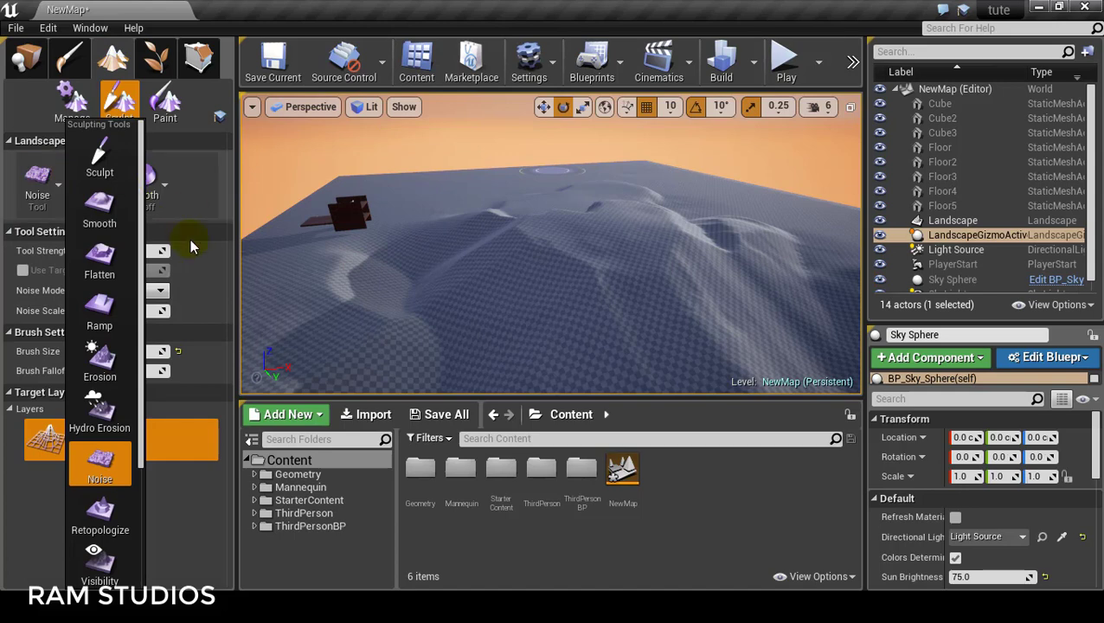
pyautogui.click(98, 157)
pyautogui.moveTo(447, 219); pyautogui.dragTo(400, 249, button='right')
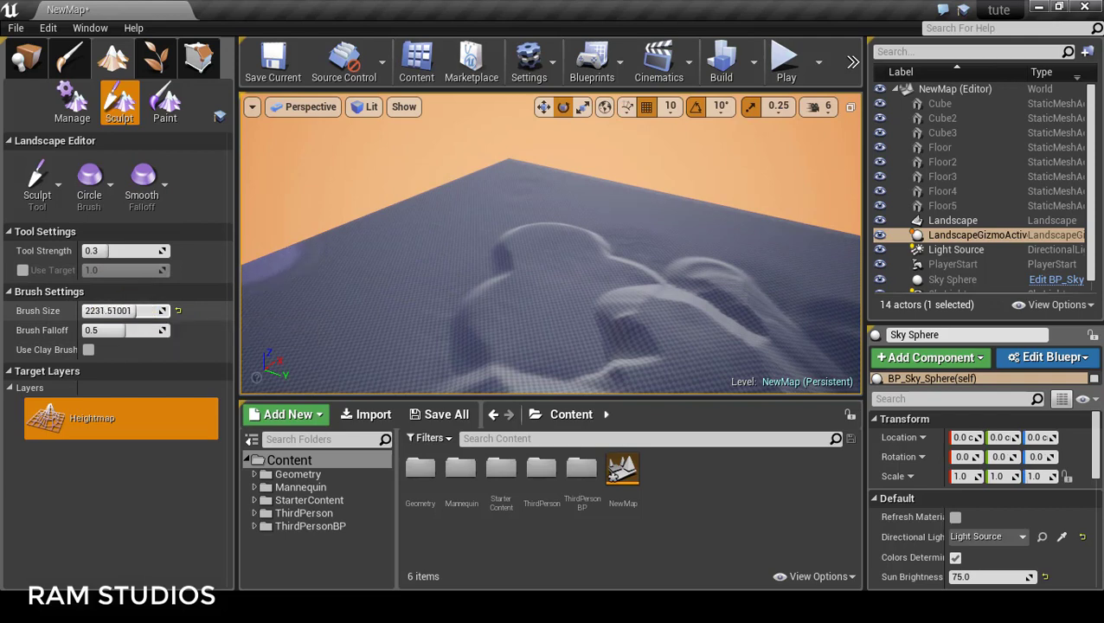
# Raise a ridge, a tall central peak and hills across the valley with the Sculpt brush.
pyautogui.moveTo(475, 220)
pyautogui.mouseDown()
pyautogui.moveTo(577, 170)
pyautogui.moveTo(701, 214)
pyautogui.mouseUp()
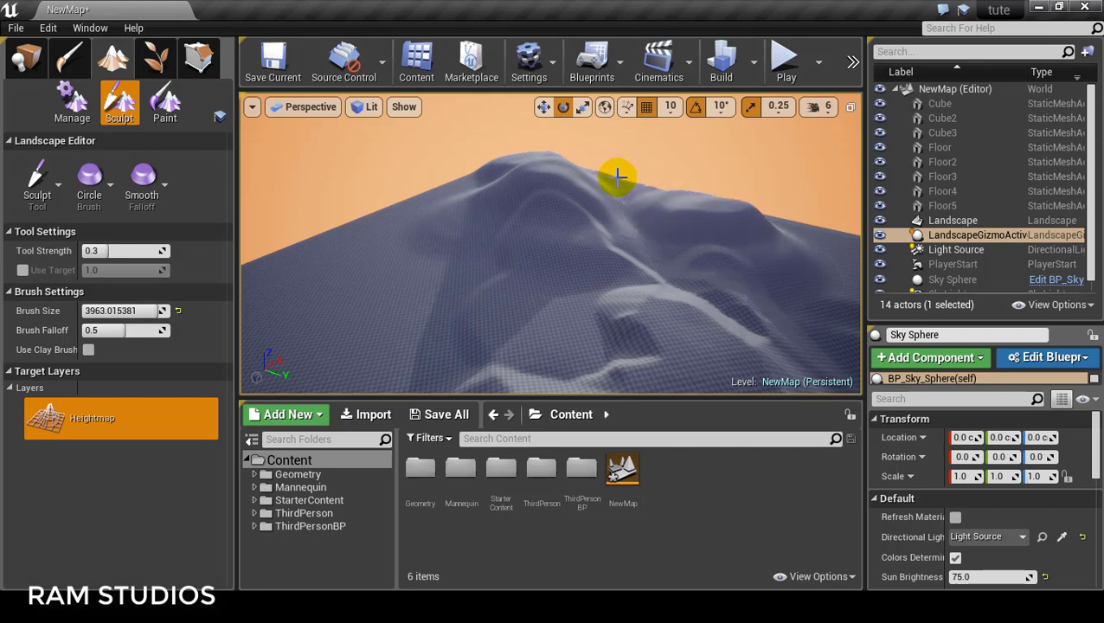
pyautogui.moveTo(645, 180); pyautogui.dragTo(531, 154)
pyautogui.moveTo(430, 183)
pyautogui.mouseDown()
pyautogui.moveTo(589, 122)
pyautogui.moveTo(590, 180)
pyautogui.moveTo(520, 140)
pyautogui.moveTo(451, 232)
pyautogui.moveTo(357, 242)
pyautogui.moveTo(227, 308)
pyautogui.moveTo(263, 251)
pyautogui.moveTo(243, 259)
pyautogui.moveTo(395, 264)
pyautogui.moveTo(355, 239)
pyautogui.moveTo(291, 261)
pyautogui.mouseUp()
pyautogui.moveTo(291, 261); pyautogui.dragTo(769, 279, button='right')
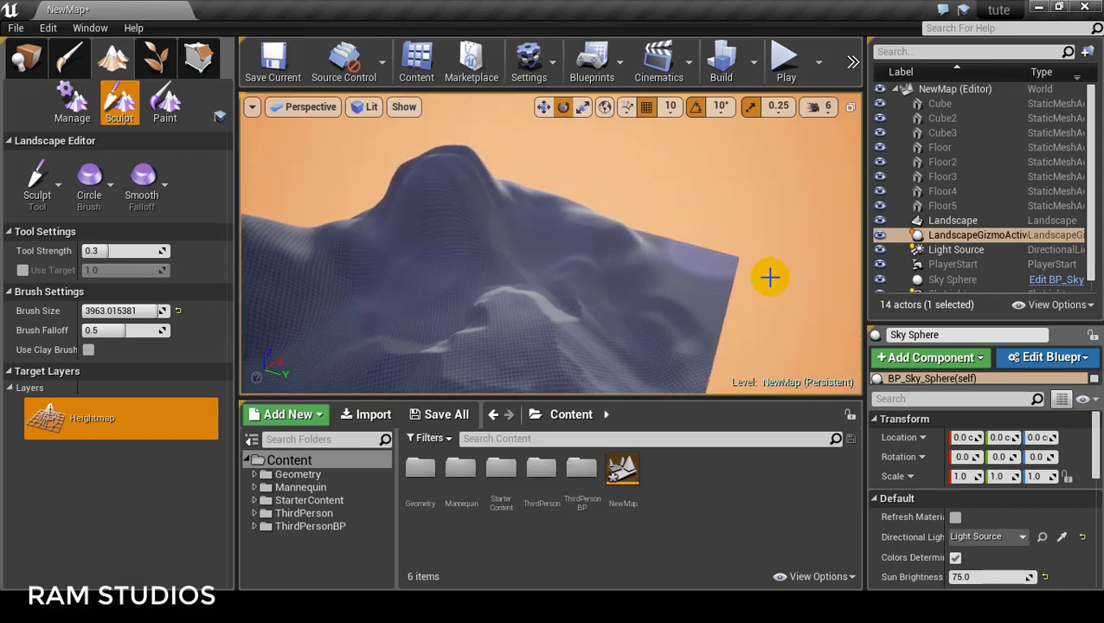
pyautogui.moveTo(604, 305)
pyautogui.mouseDown(button='right')
pyautogui.moveTo(553, 311)
pyautogui.moveTo(631, 331)
pyautogui.mouseUp(button='right')
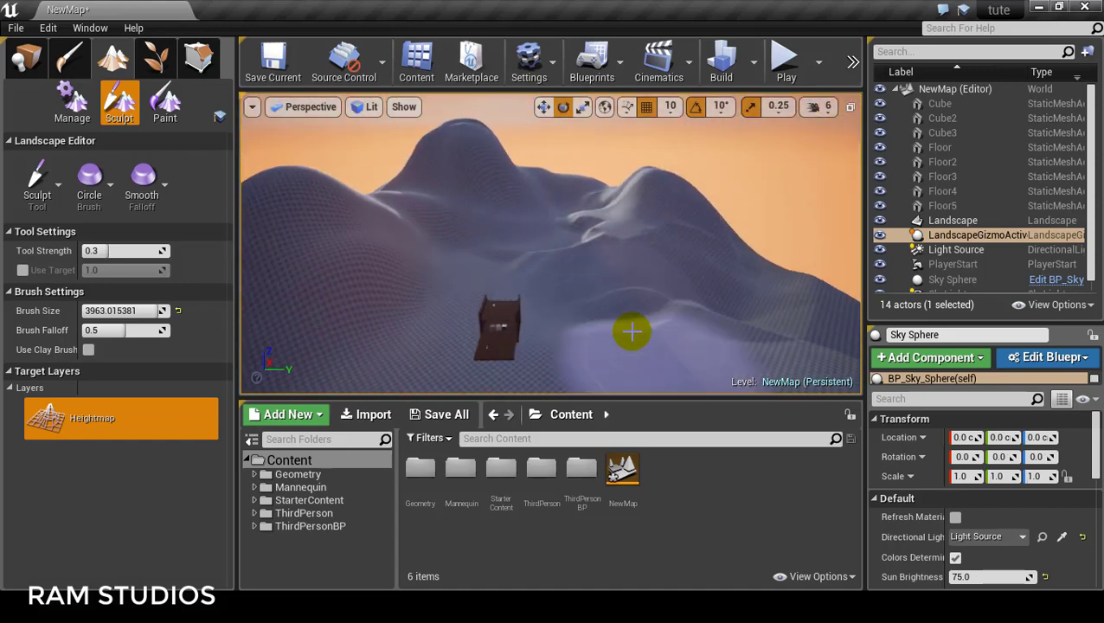
pyautogui.moveTo(410, 254); pyautogui.dragTo(490, 216)
pyautogui.moveTo(490, 216); pyautogui.dragTo(536, 260, button='right')
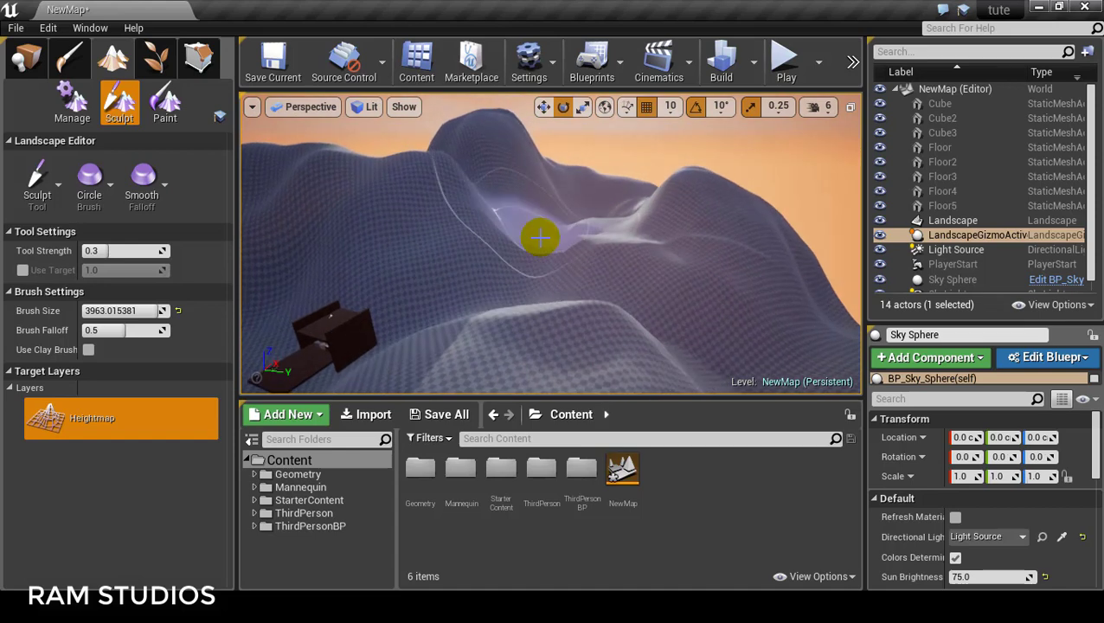
pyautogui.click(37, 184)
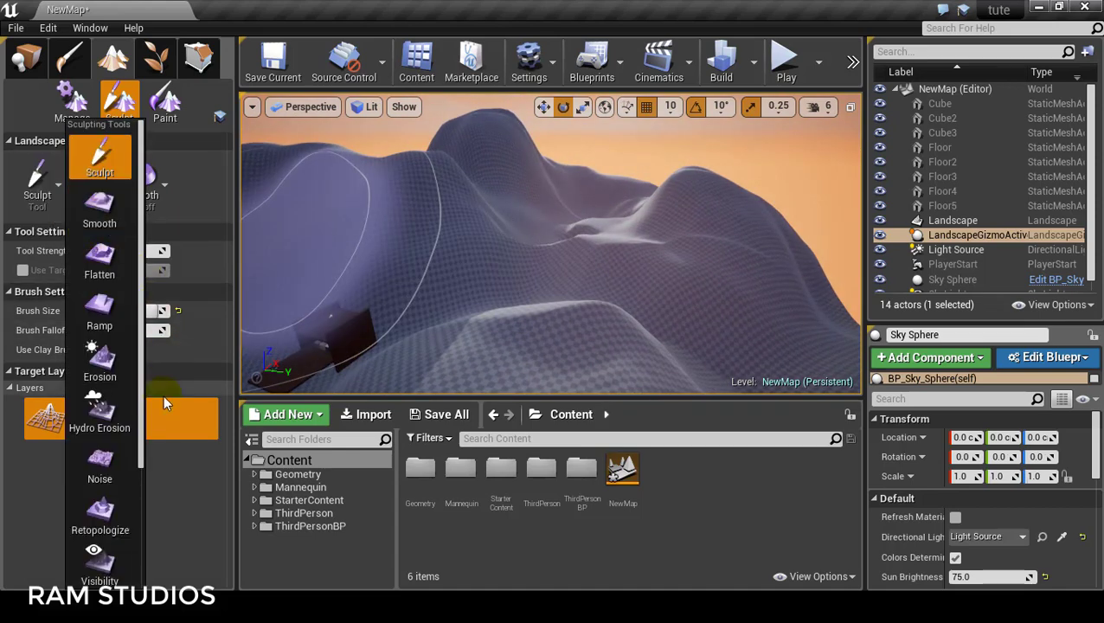
# Select the Erosion tool with a brush size of about 2985 in a full-screen viewport.
pyautogui.click(113, 370)
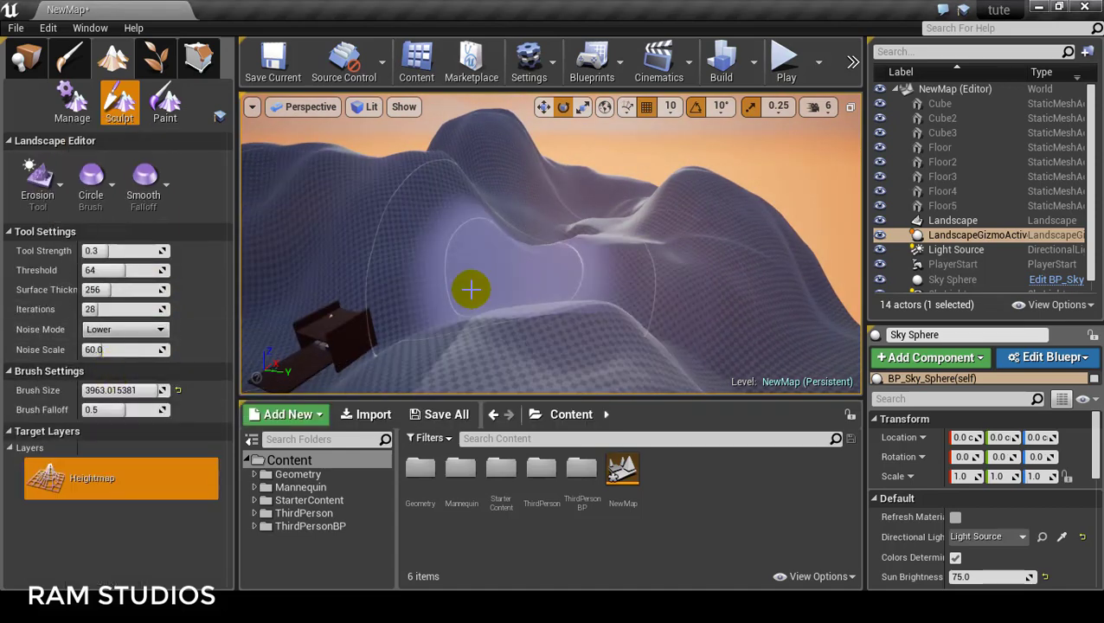
pyautogui.moveTo(156, 390); pyautogui.dragTo(130, 390)
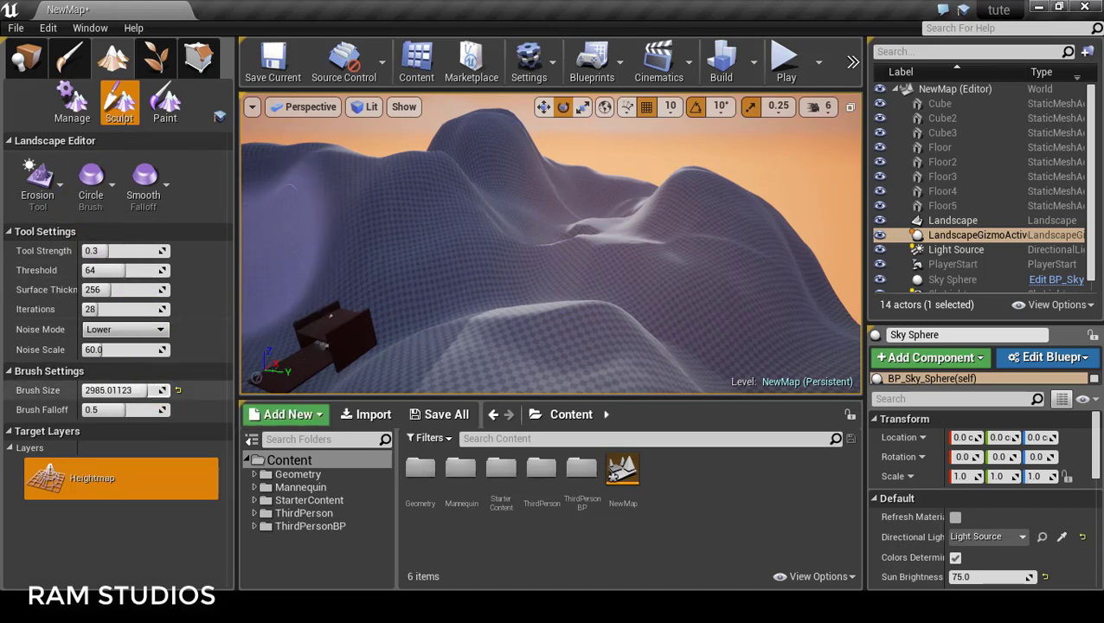
pyautogui.moveTo(511, 258); pyautogui.dragTo(458, 300, button='right')
pyautogui.press('F11')
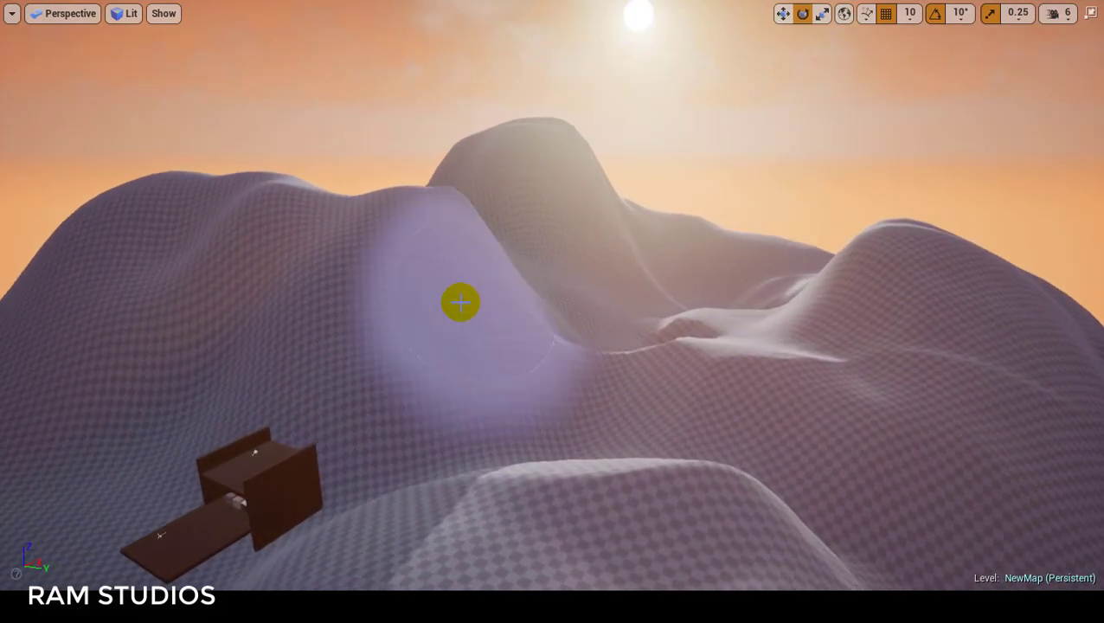
# Erode the gully and foreground ridges to soften the peaks, then restore the editor layout.
pyautogui.moveTo(504, 252)
pyautogui.mouseDown()
pyautogui.moveTo(557, 177)
pyautogui.moveTo(702, 351)
pyautogui.moveTo(130, 243)
pyautogui.moveTo(493, 333)
pyautogui.mouseUp()
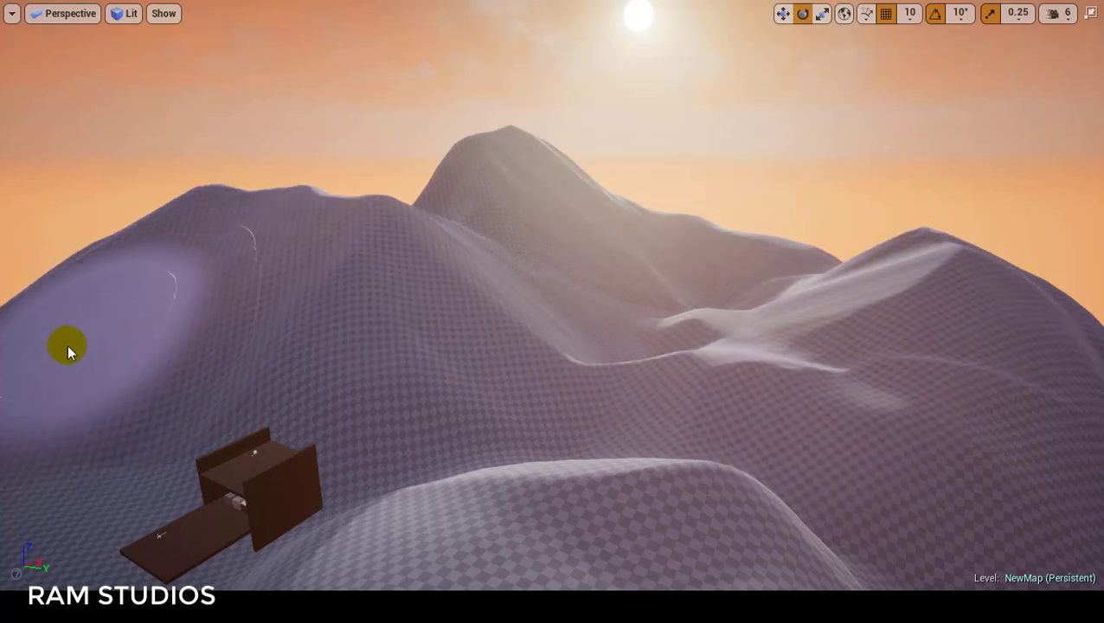
pyautogui.moveTo(493, 333); pyautogui.dragTo(618, 432, button='right')
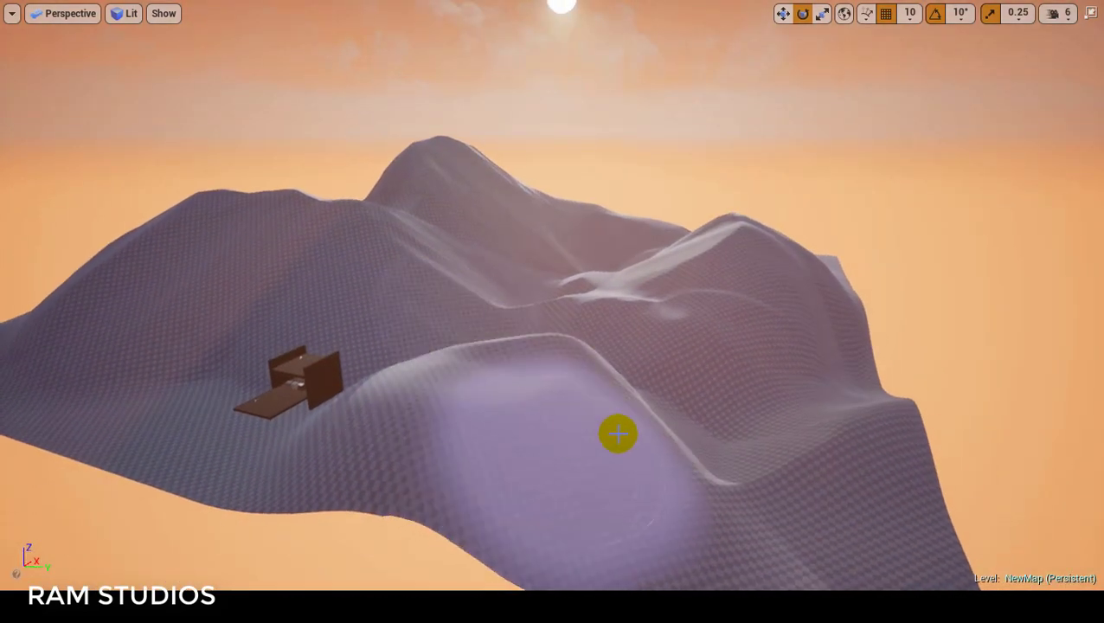
pyautogui.moveTo(618, 433)
pyautogui.mouseDown()
pyautogui.moveTo(439, 417)
pyautogui.moveTo(777, 257)
pyautogui.mouseUp()
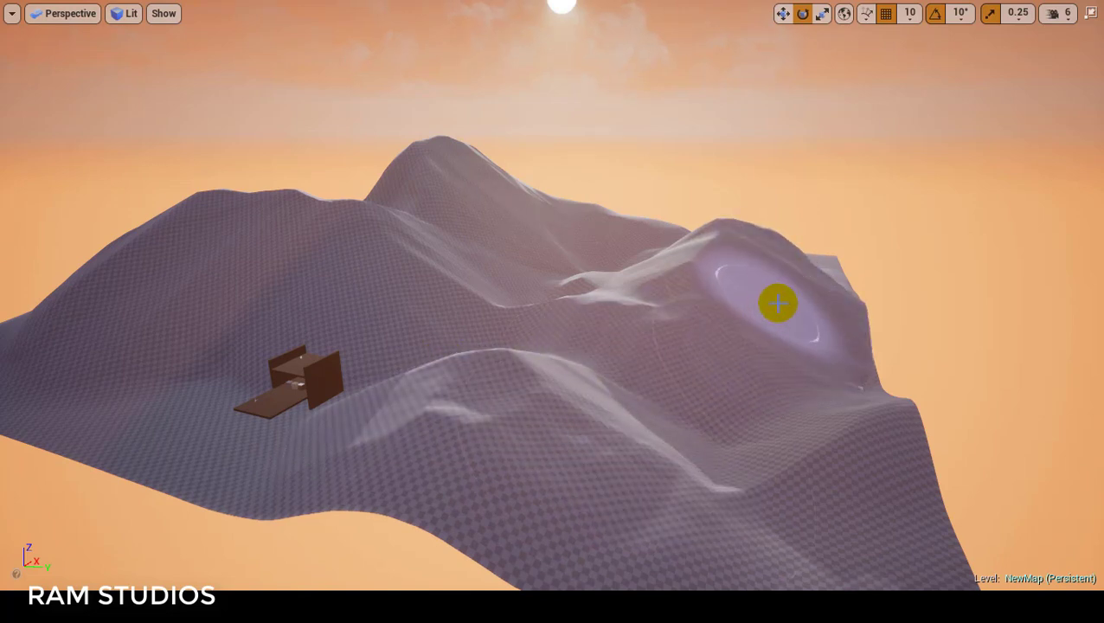
pyautogui.moveTo(778, 302); pyautogui.dragTo(779, 303, button='right')
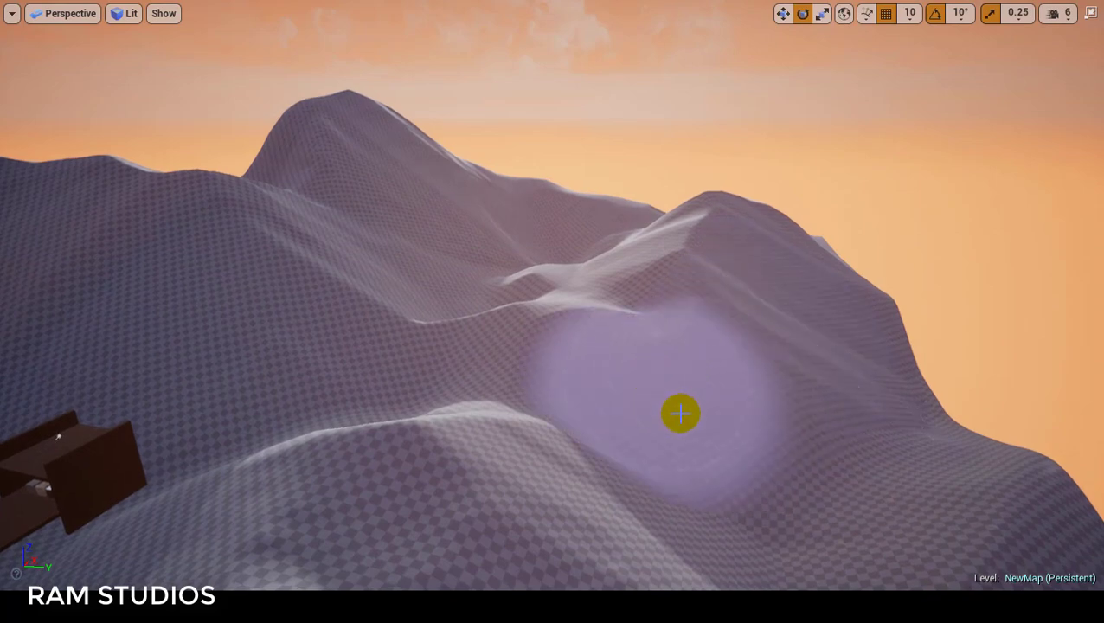
pyautogui.moveTo(608, 322); pyautogui.dragTo(608, 323, button='right')
pyautogui.moveTo(476, 323); pyautogui.dragTo(476, 322, button='right')
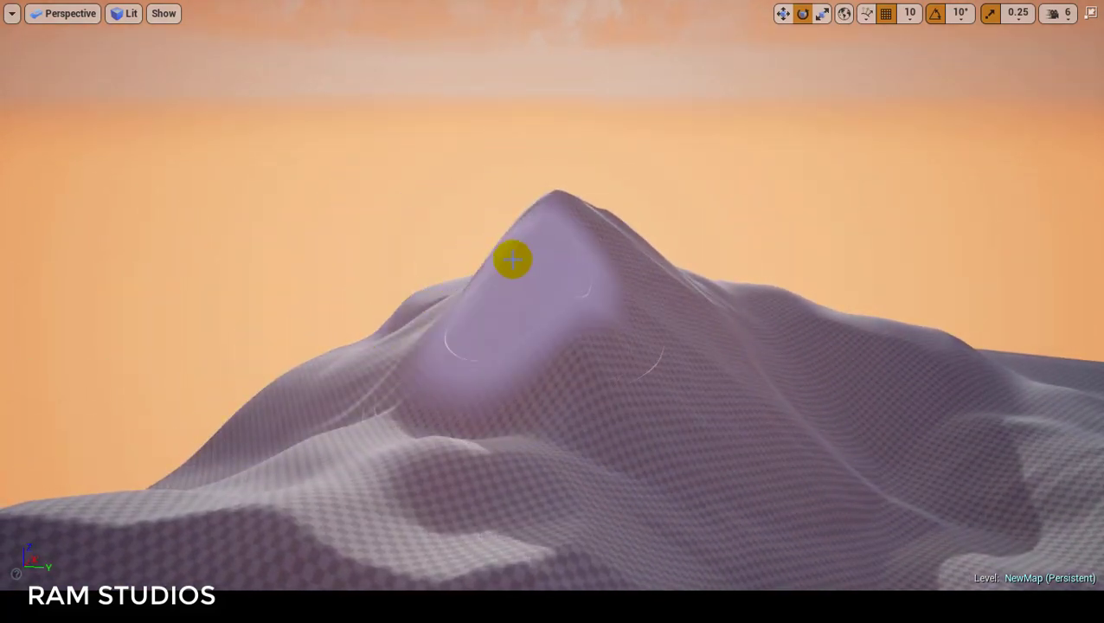
pyautogui.moveTo(643, 364); pyautogui.dragTo(643, 364, button='right')
pyautogui.moveTo(738, 391); pyautogui.dragTo(738, 391, button='right')
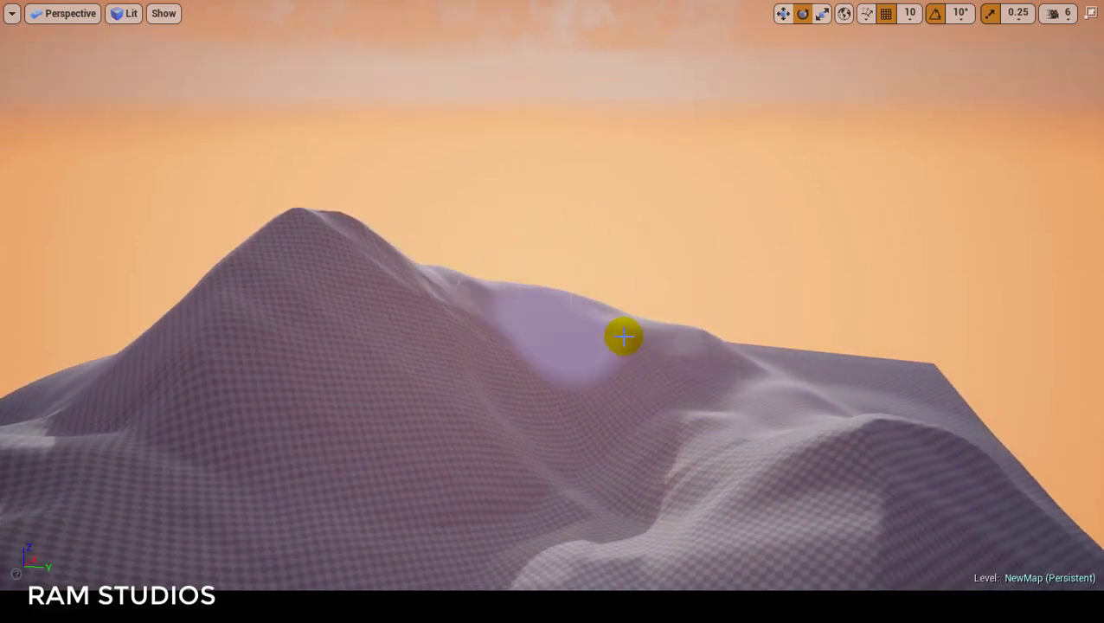
pyautogui.moveTo(689, 384); pyautogui.dragTo(688, 384, button='right')
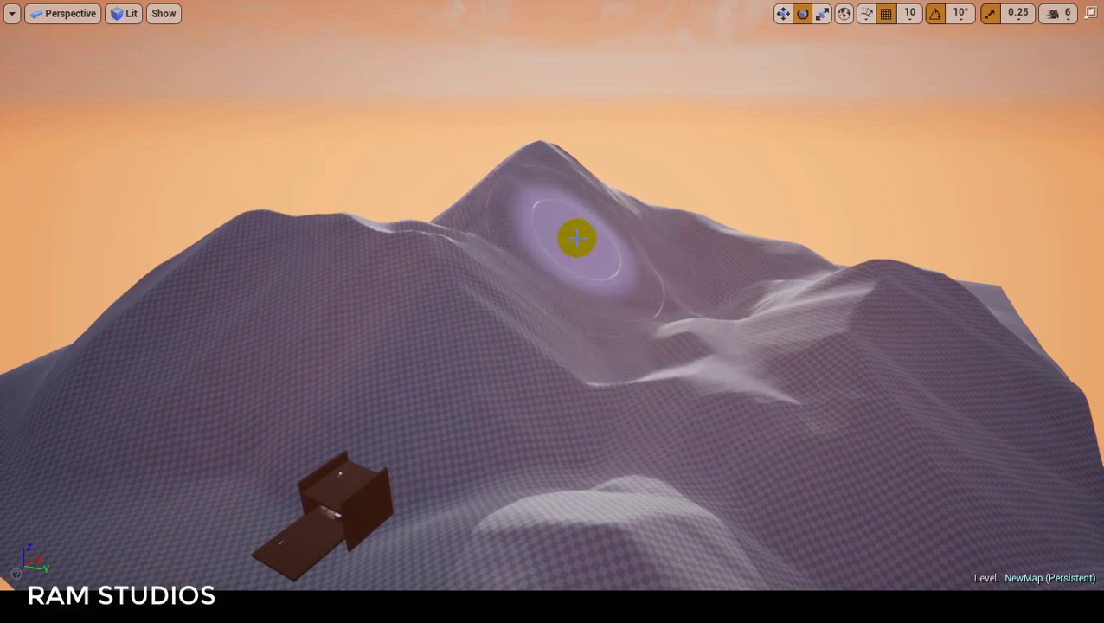
pyautogui.moveTo(577, 238); pyautogui.dragTo(589, 249, button='right')
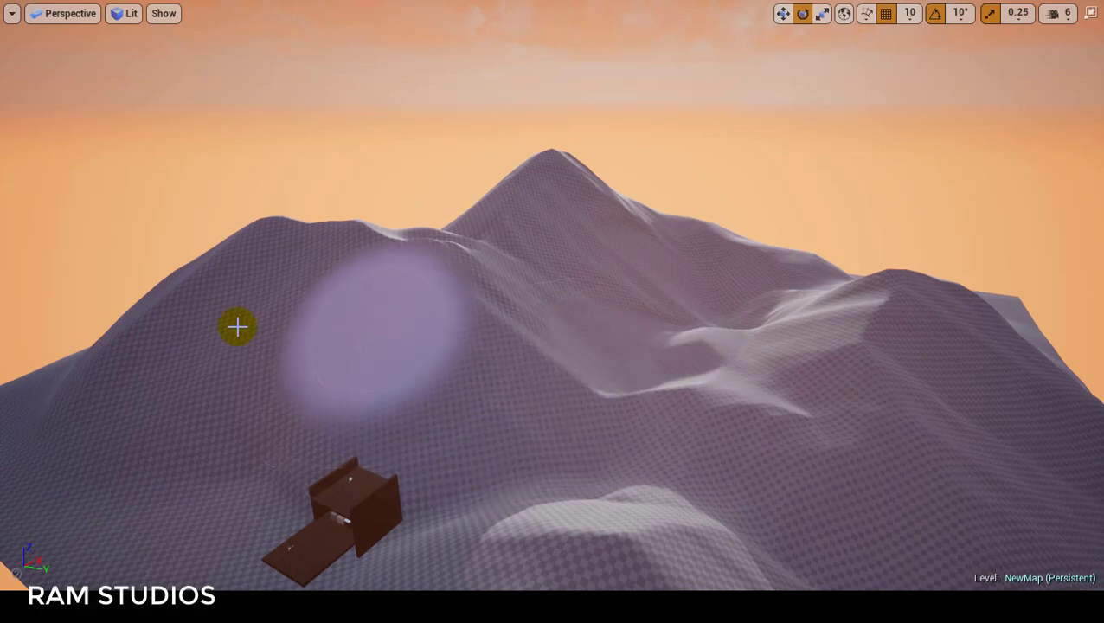
pyautogui.moveTo(779, 407)
pyautogui.mouseDown(button='right')
pyautogui.moveTo(762, 390)
pyautogui.moveTo(579, 482)
pyautogui.mouseUp(button='right')
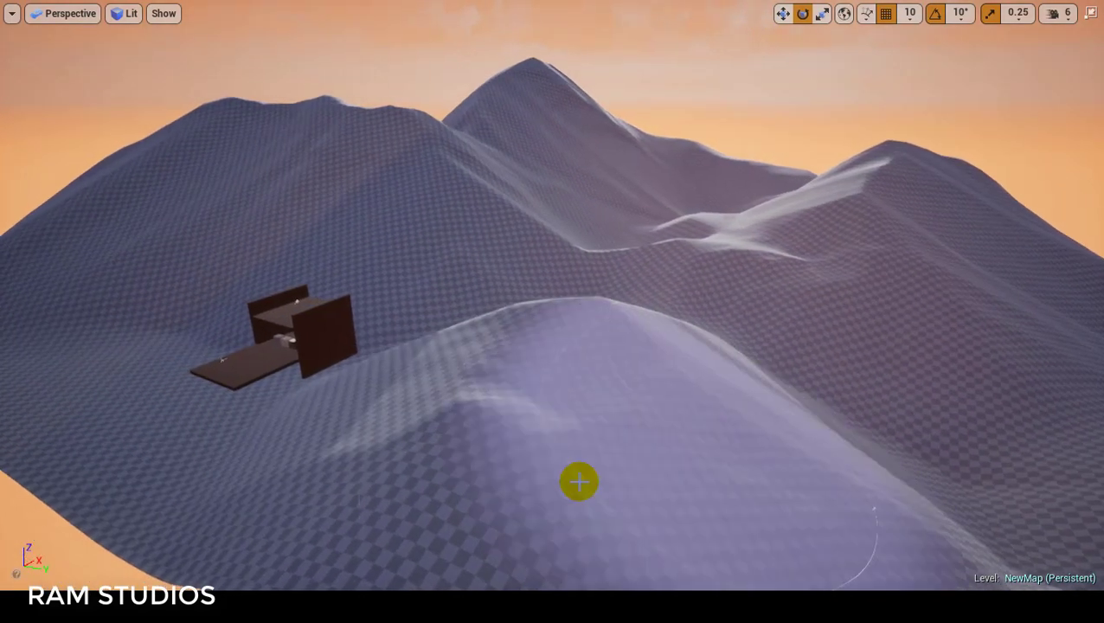
pyautogui.click(1091, 15)
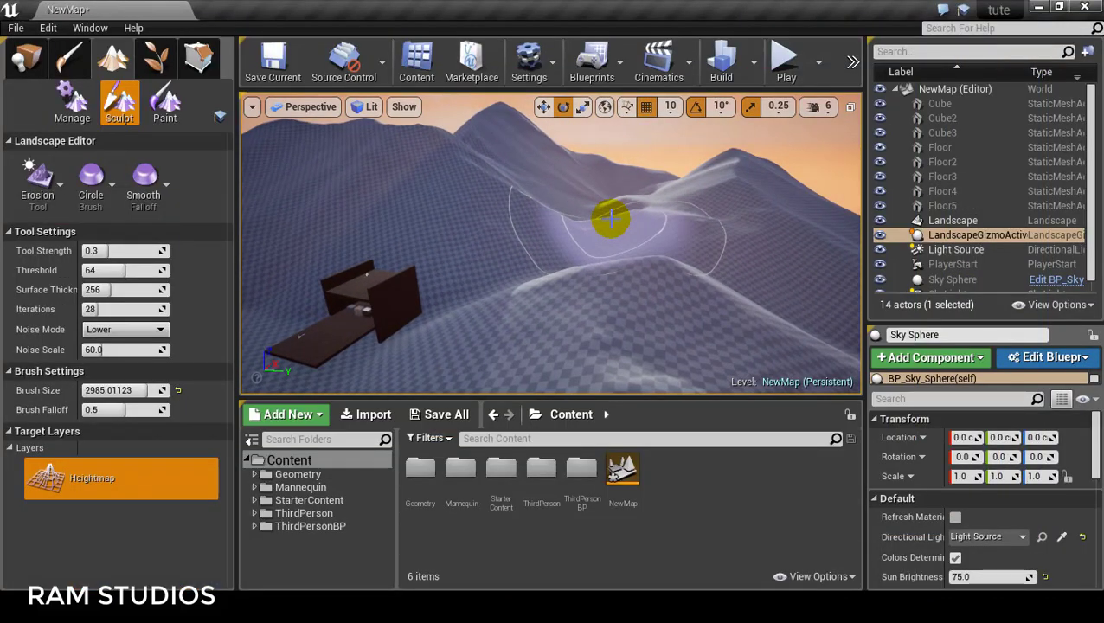
# Save NewMap, then erode more of the slopes around the dark box.
pyautogui.hotkey('ctrl', 's')
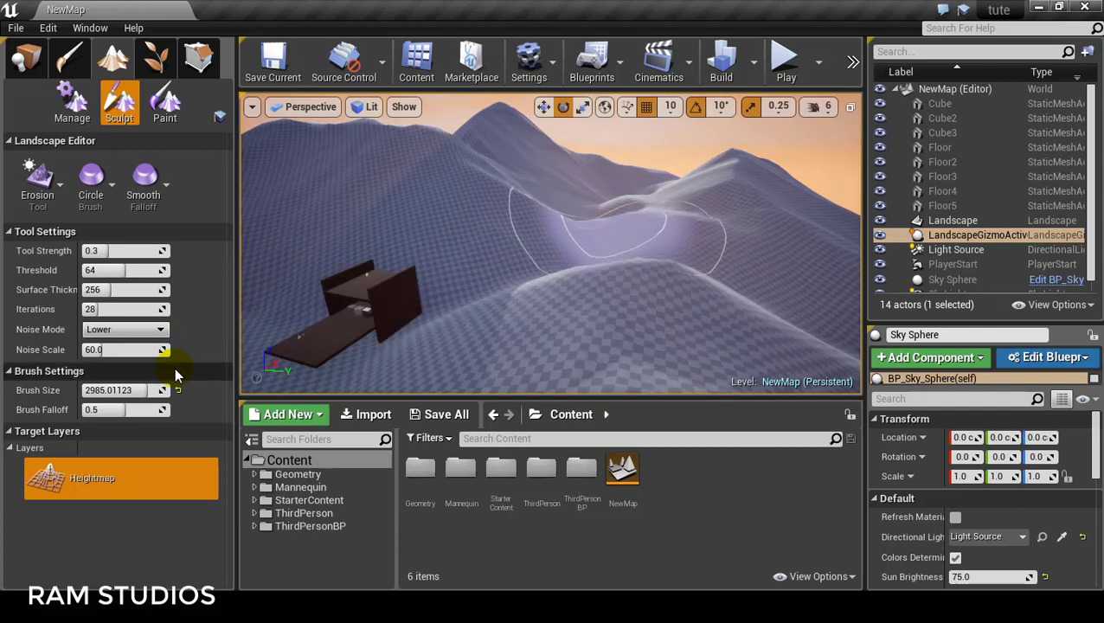
pyautogui.moveTo(512, 315); pyautogui.dragTo(517, 316, button='right')
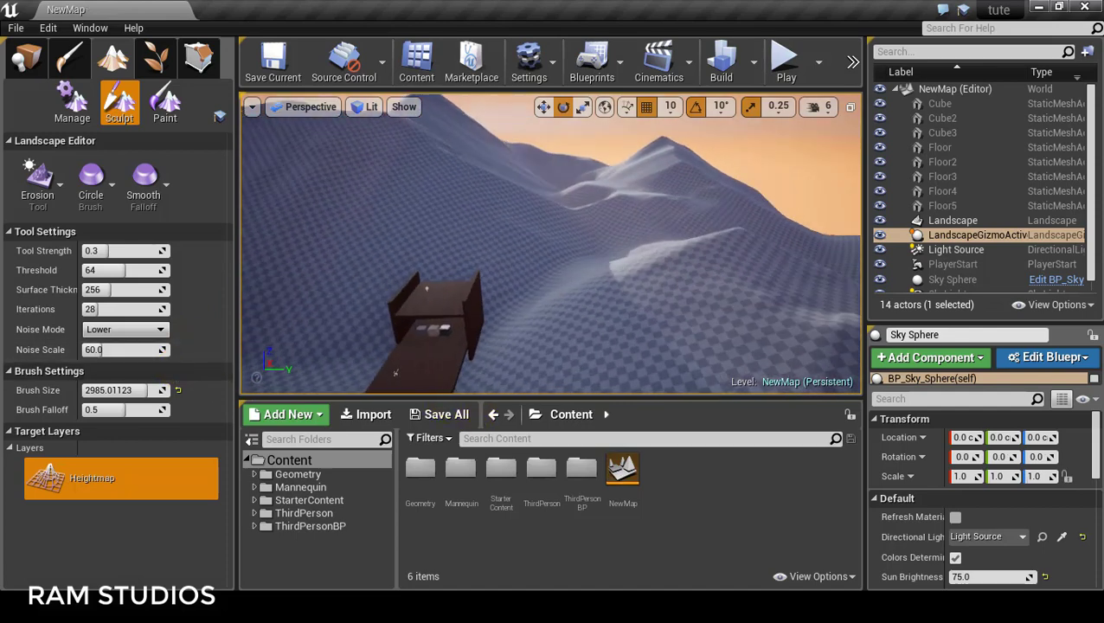
pyautogui.moveTo(516, 317); pyautogui.dragTo(519, 294)
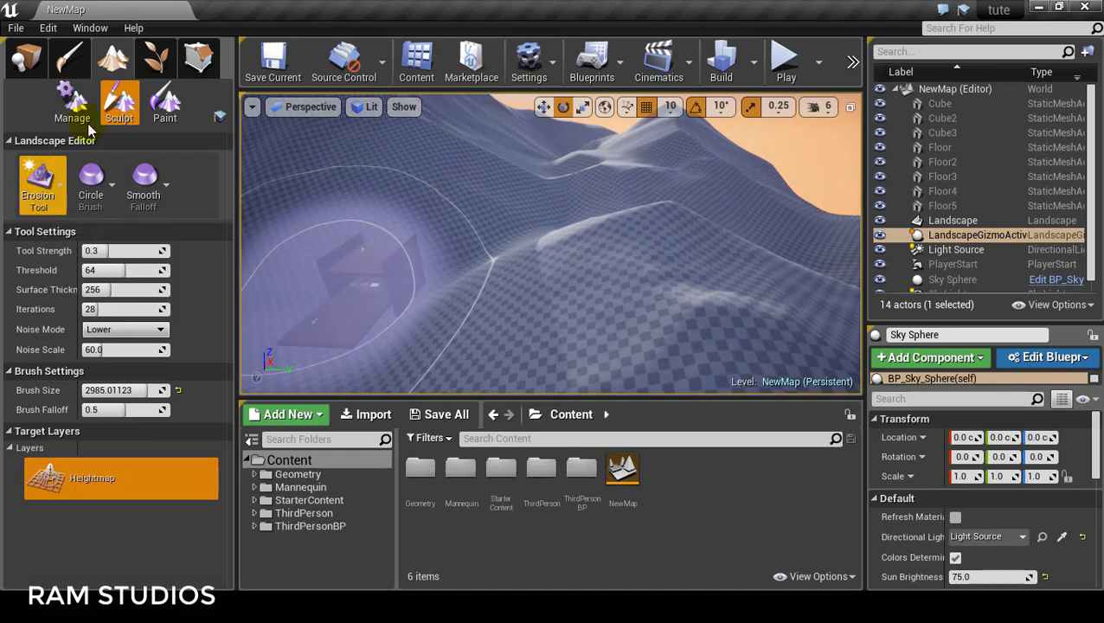
pyautogui.moveTo(563, 344)
pyautogui.mouseDown()
pyautogui.moveTo(589, 174)
pyautogui.moveTo(572, 201)
pyautogui.mouseUp()
pyautogui.moveTo(572, 202); pyautogui.dragTo(611, 278, button='right')
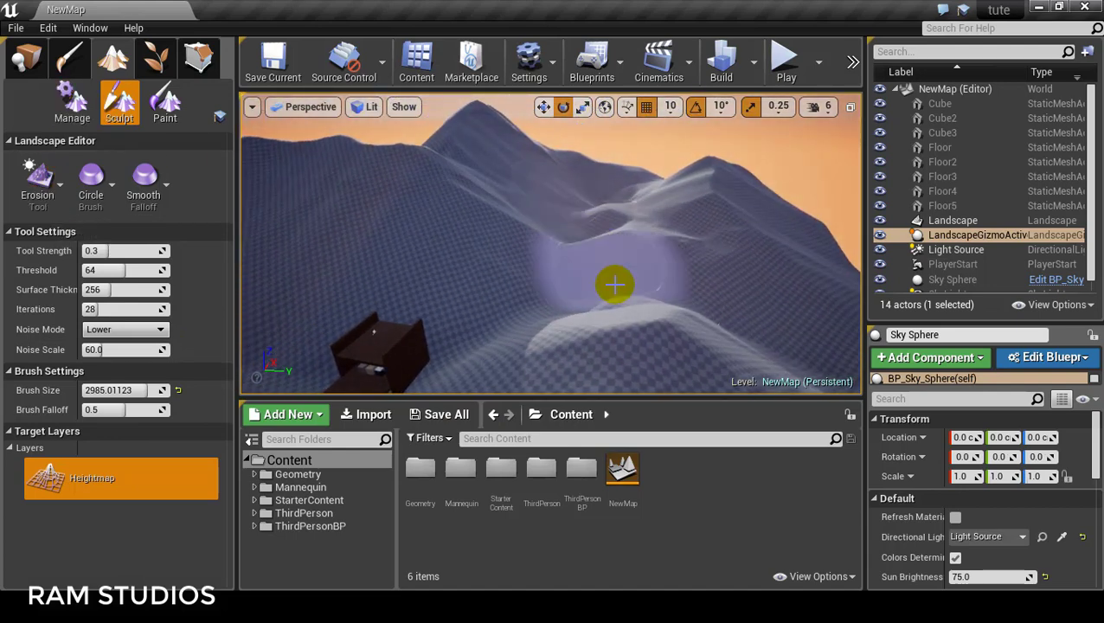
pyautogui.moveTo(601, 344); pyautogui.dragTo(598, 345)
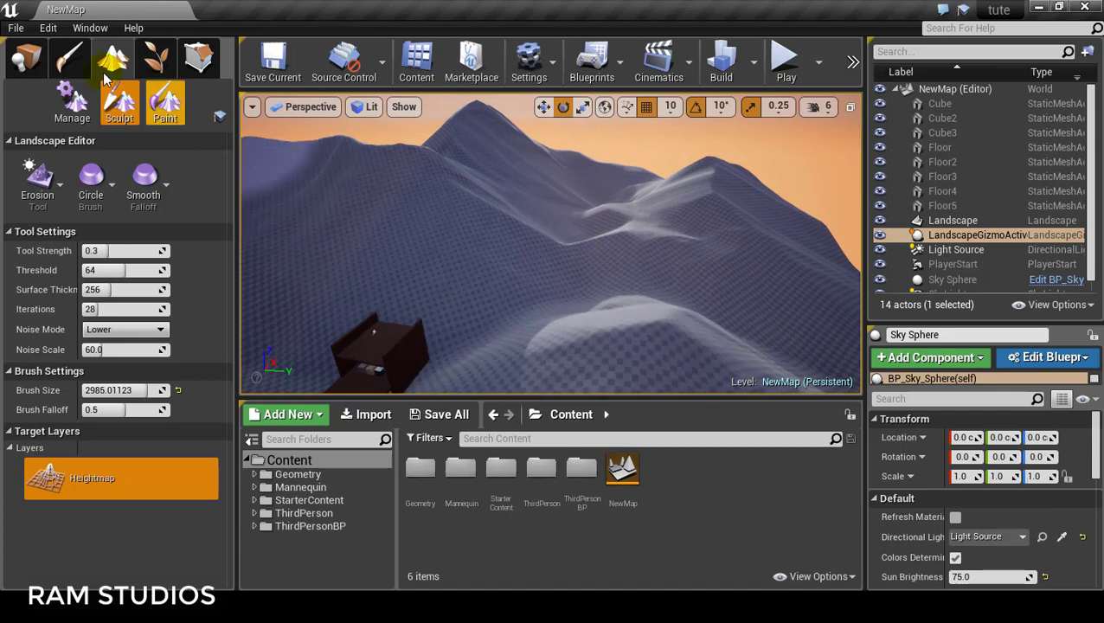
# Select the Edit Splines tool in Manage mode and enlarge the viewport around the box.
pyautogui.click(74, 121)
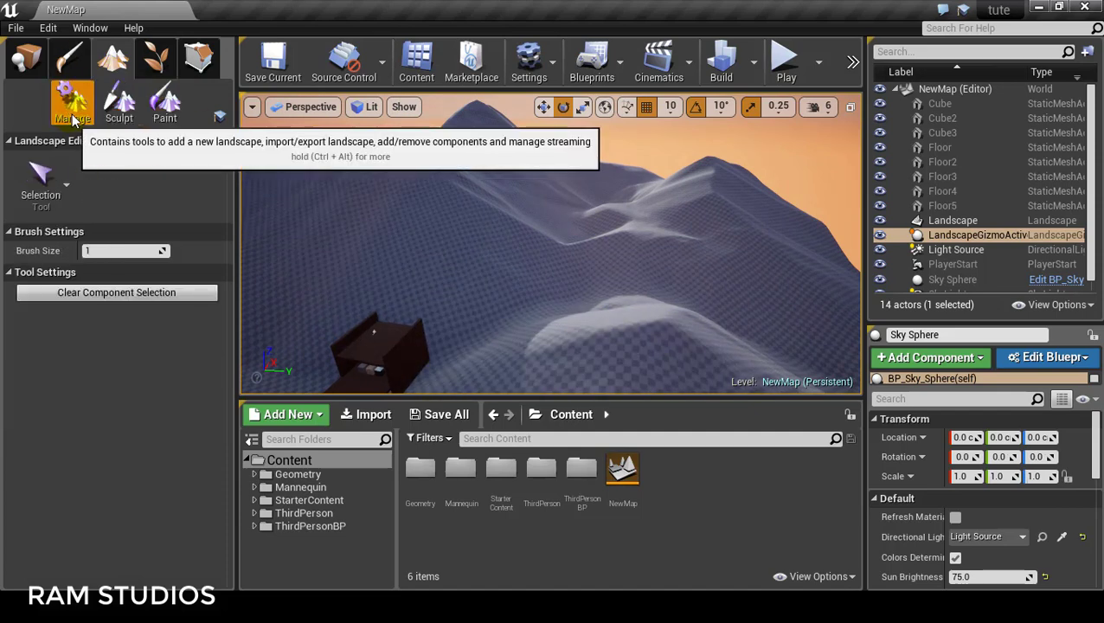
pyautogui.click(58, 200)
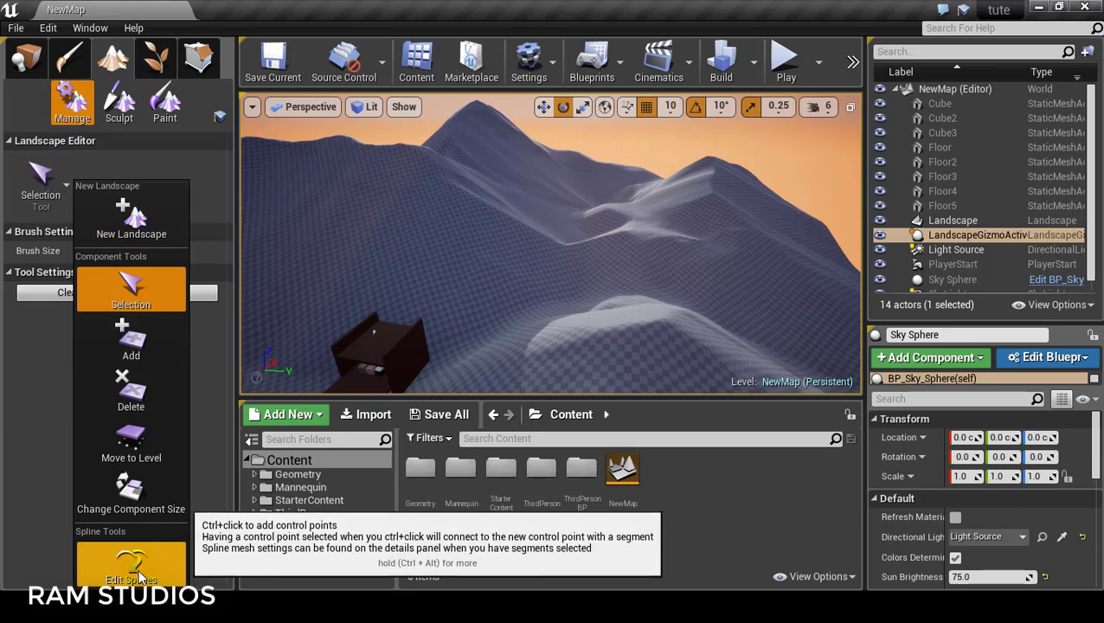
pyautogui.click(138, 571)
pyautogui.moveTo(550, 277); pyautogui.dragTo(549, 277)
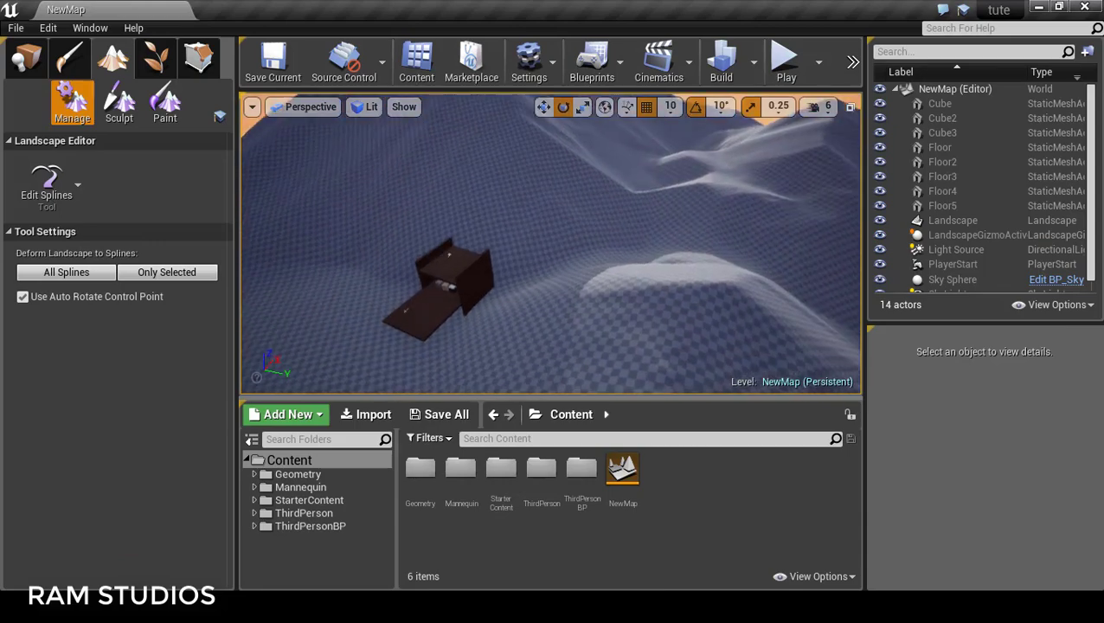
pyautogui.press('F11')
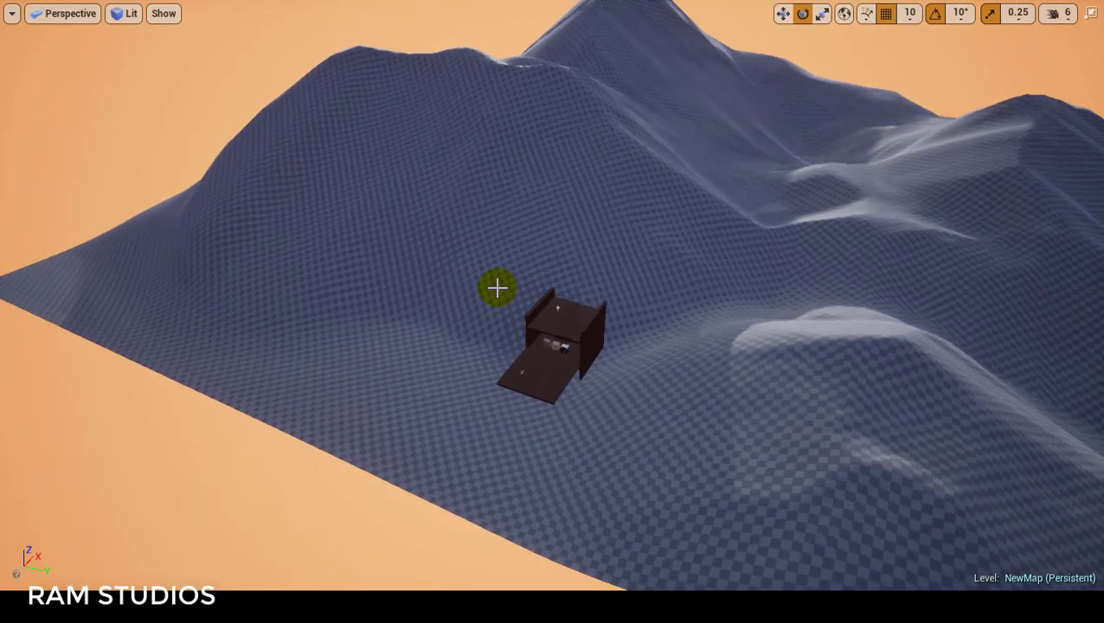
pyautogui.moveTo(495, 288); pyautogui.dragTo(495, 289, button='right')
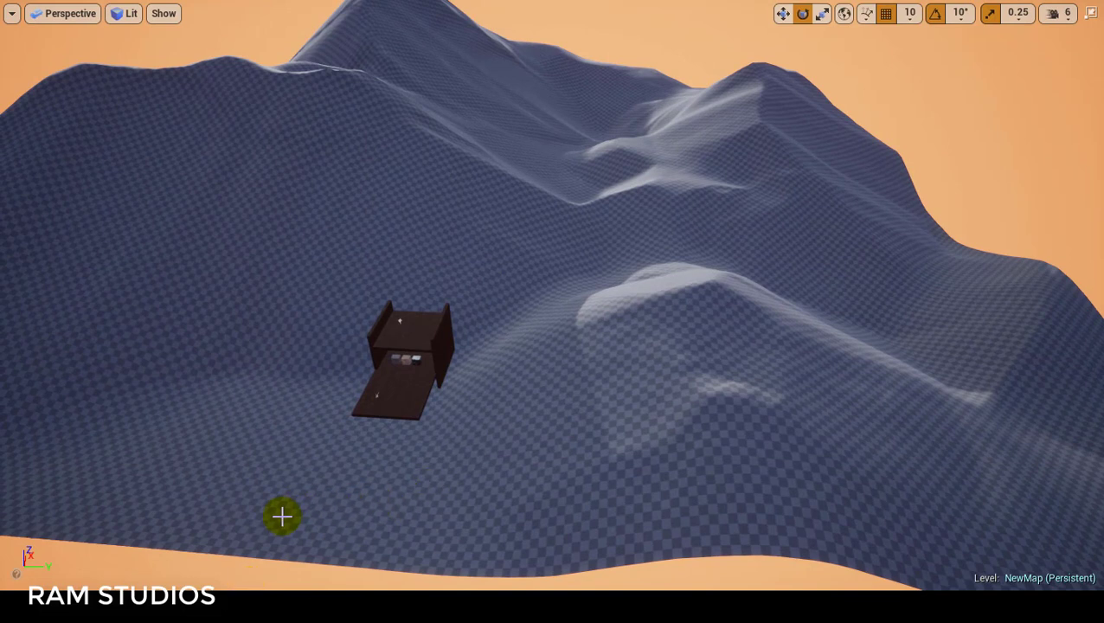
# Place the first spline points below the box, beyond it and up the slope.
pyautogui.click(245, 534)
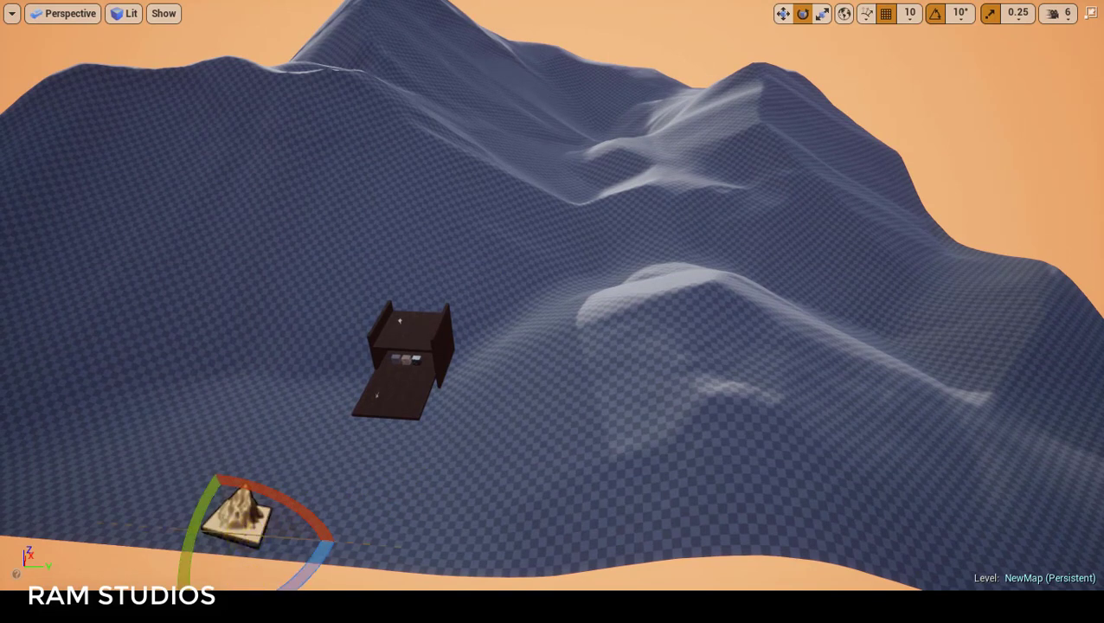
pyautogui.moveTo(430, 467); pyautogui.dragTo(430, 467, button='right')
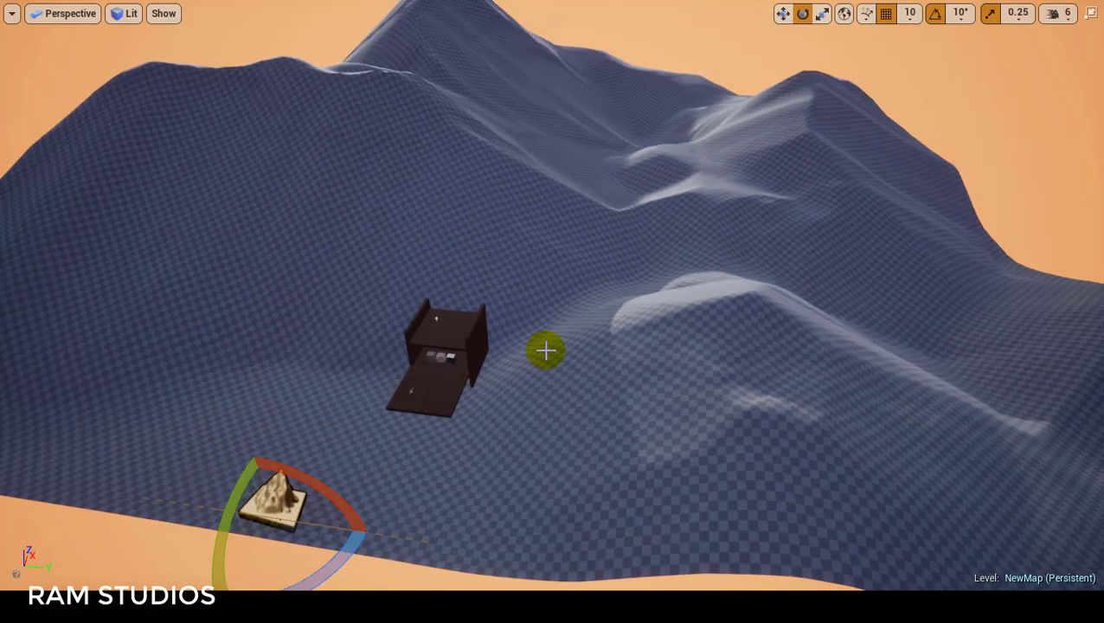
pyautogui.keyDown('ctrl'); pyautogui.click(542, 340); pyautogui.keyUp('ctrl')
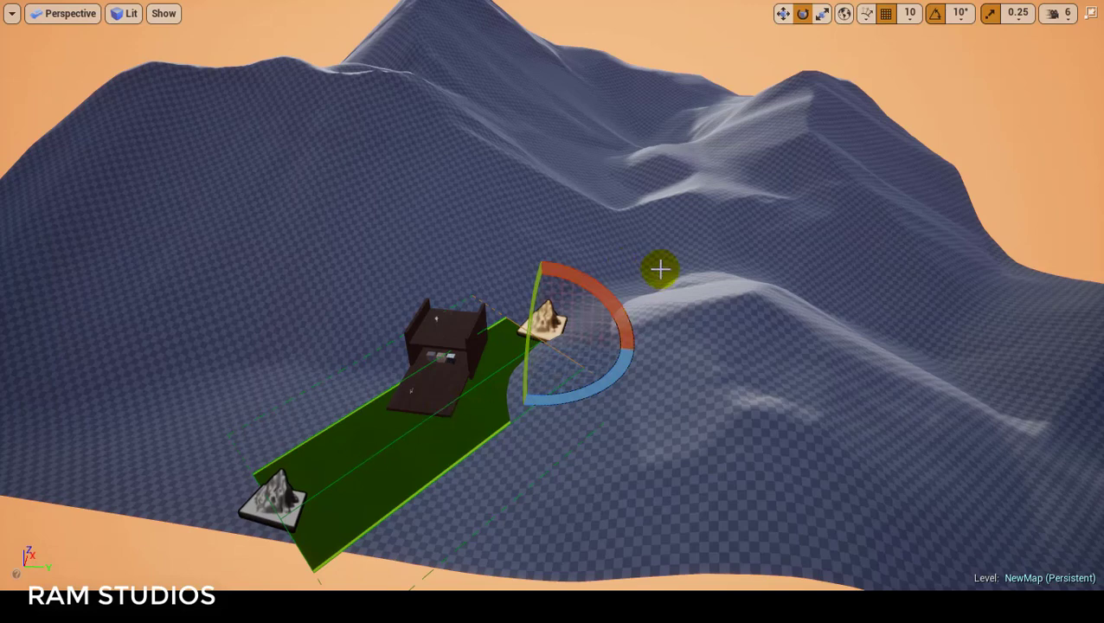
pyautogui.moveTo(660, 269); pyautogui.dragTo(657, 282, button='right')
pyautogui.keyDown('ctrl'); pyautogui.click(608, 324); pyautogui.keyUp('ctrl')
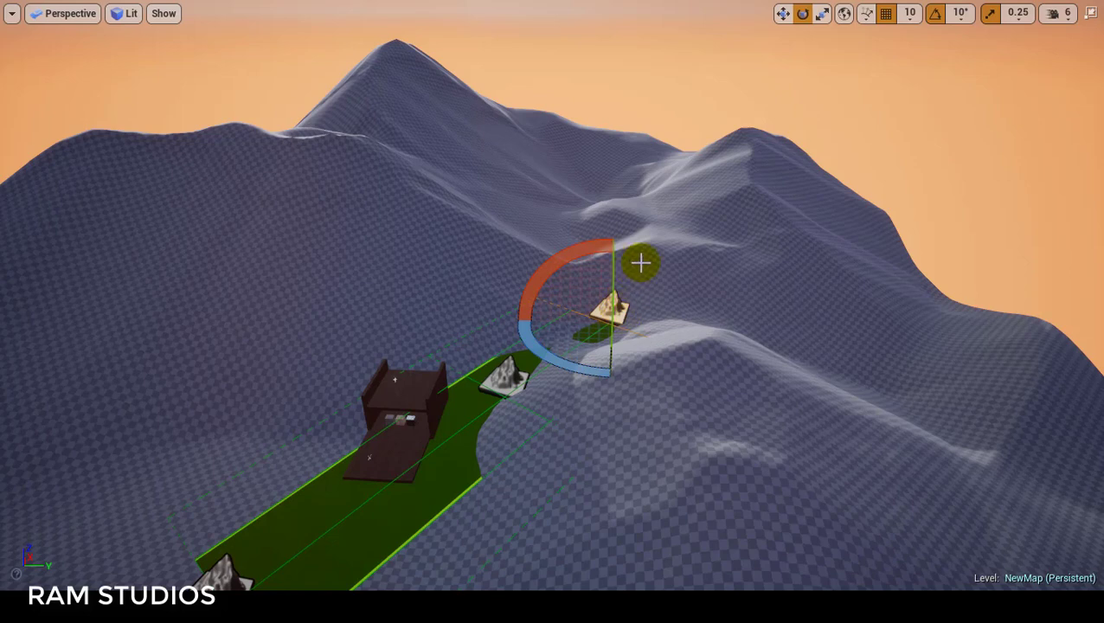
pyautogui.scroll(2, 674, 291)
pyautogui.scroll(4, 674, 291)
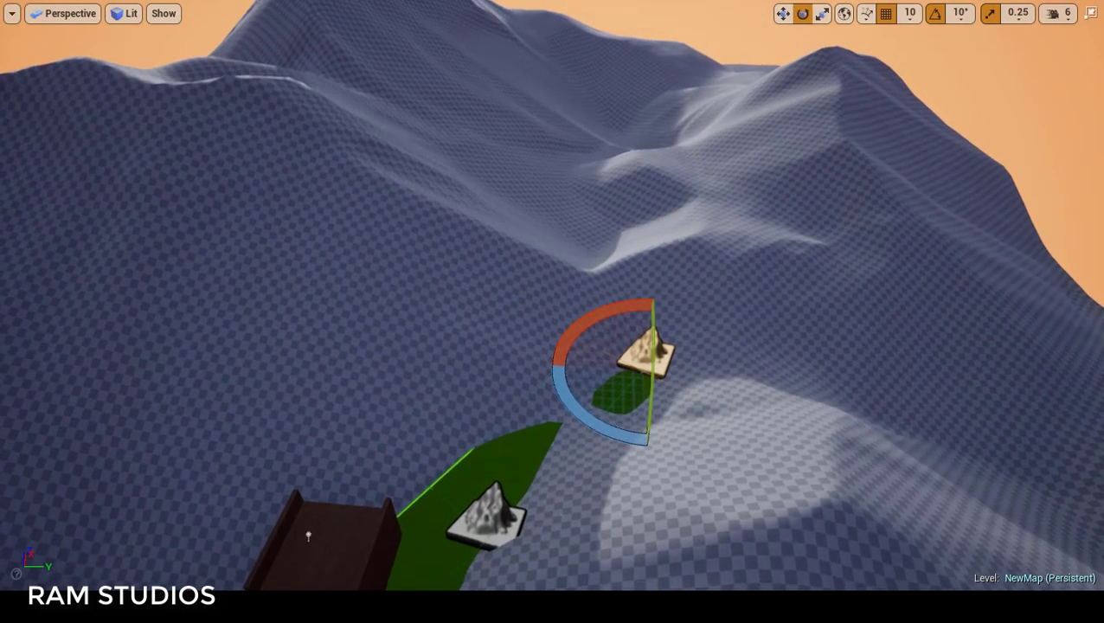
# Extend the spline path with control points up the valley to the ridge.
pyautogui.keyDown('ctrl'); pyautogui.click(602, 221); pyautogui.keyUp('ctrl')
pyautogui.moveTo(600, 211); pyautogui.dragTo(595, 172, button='right')
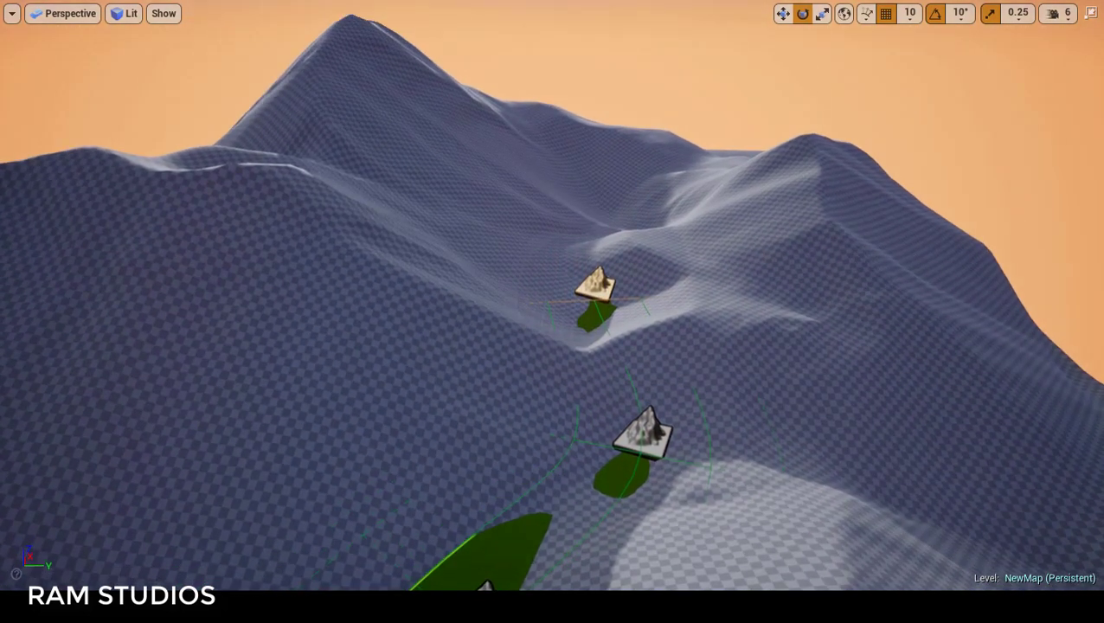
pyautogui.keyDown('ctrl'); pyautogui.click(556, 212); pyautogui.keyUp('ctrl')
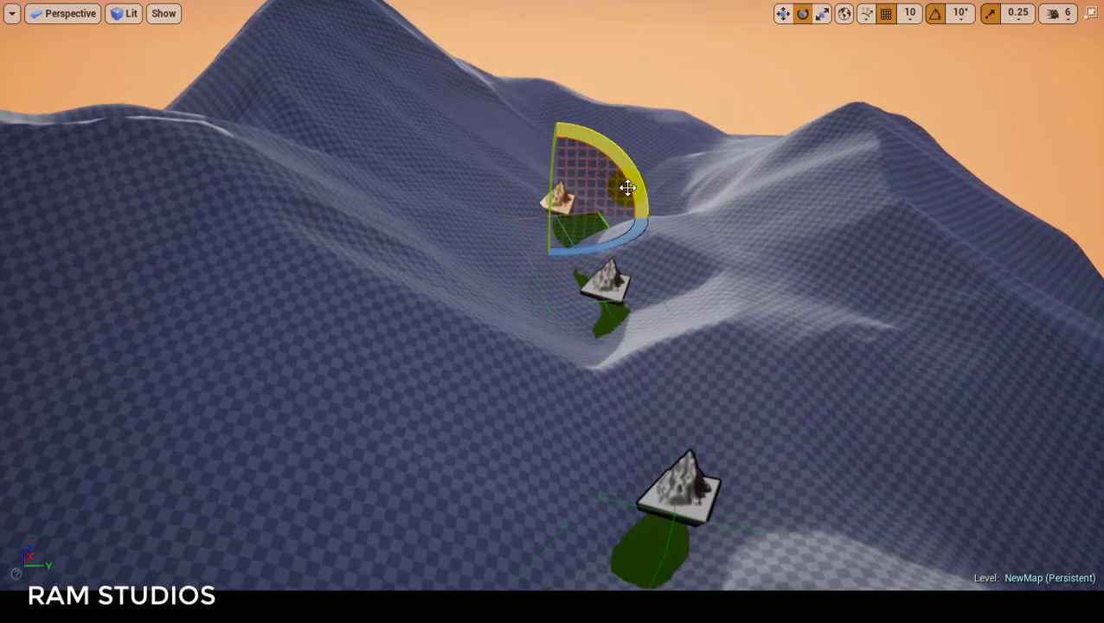
pyautogui.keyDown('ctrl'); pyautogui.click(660, 167); pyautogui.keyUp('ctrl')
pyautogui.keyDown('ctrl'); pyautogui.click(729, 137); pyautogui.keyUp('ctrl')
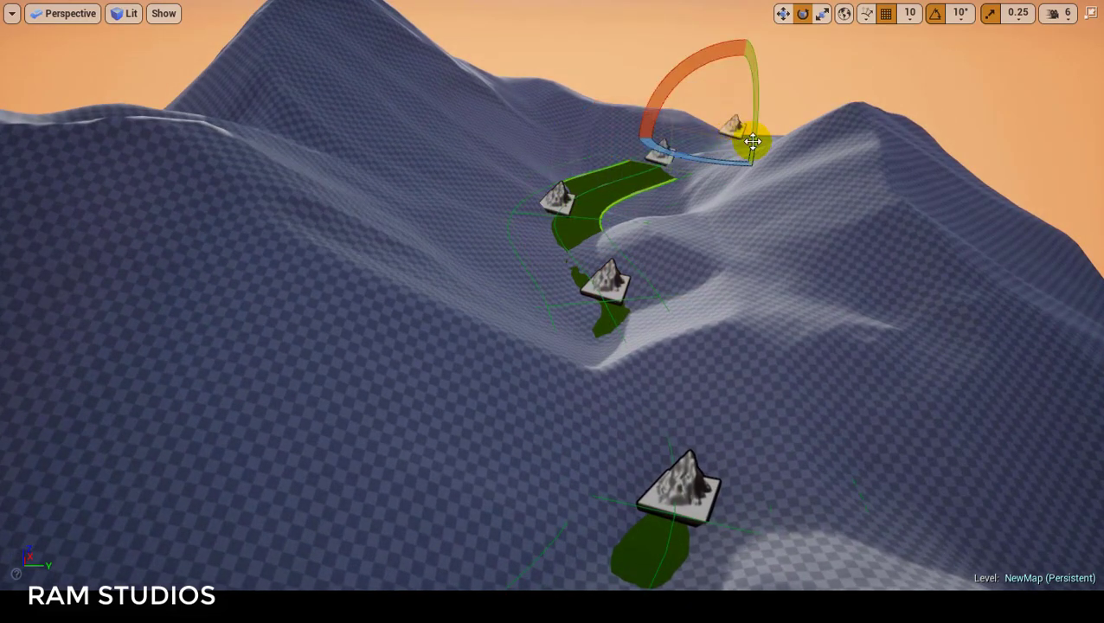
pyautogui.moveTo(752, 141); pyautogui.dragTo(754, 151, button='right')
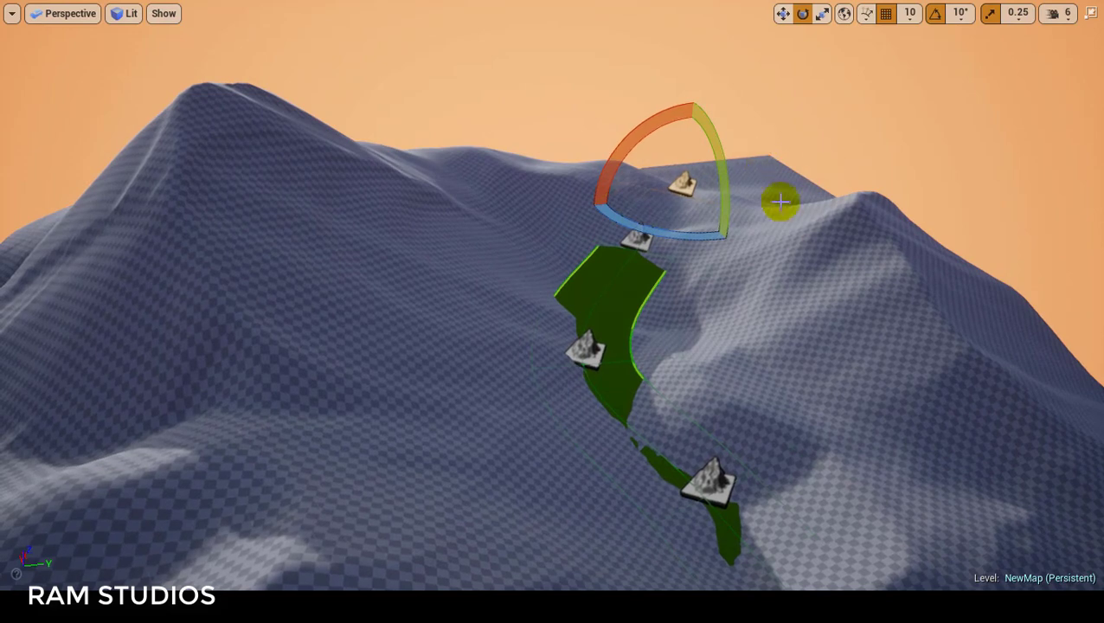
pyautogui.keyDown('ctrl'); pyautogui.click(787, 177); pyautogui.keyUp('ctrl')
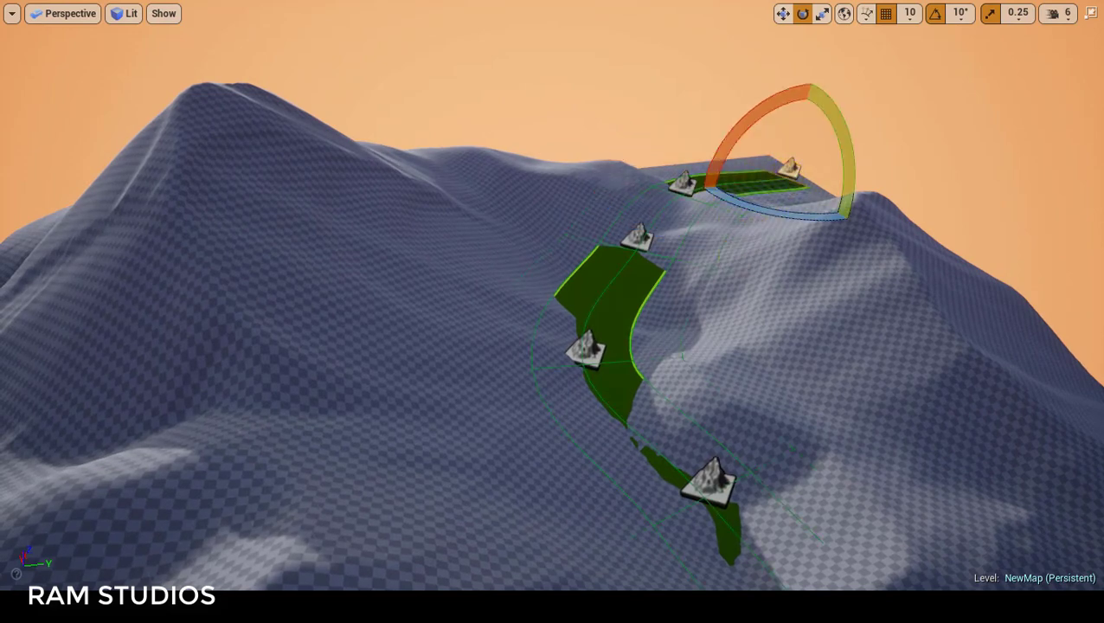
pyautogui.moveTo(552, 311); pyautogui.dragTo(554, 294, button='right')
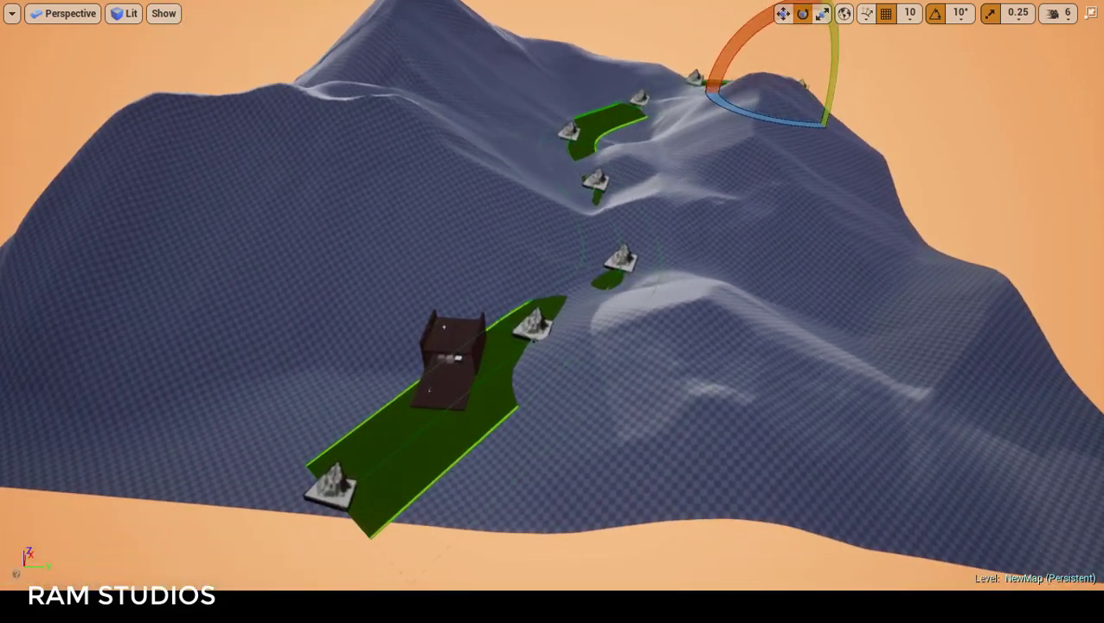
pyautogui.click(1090, 15)
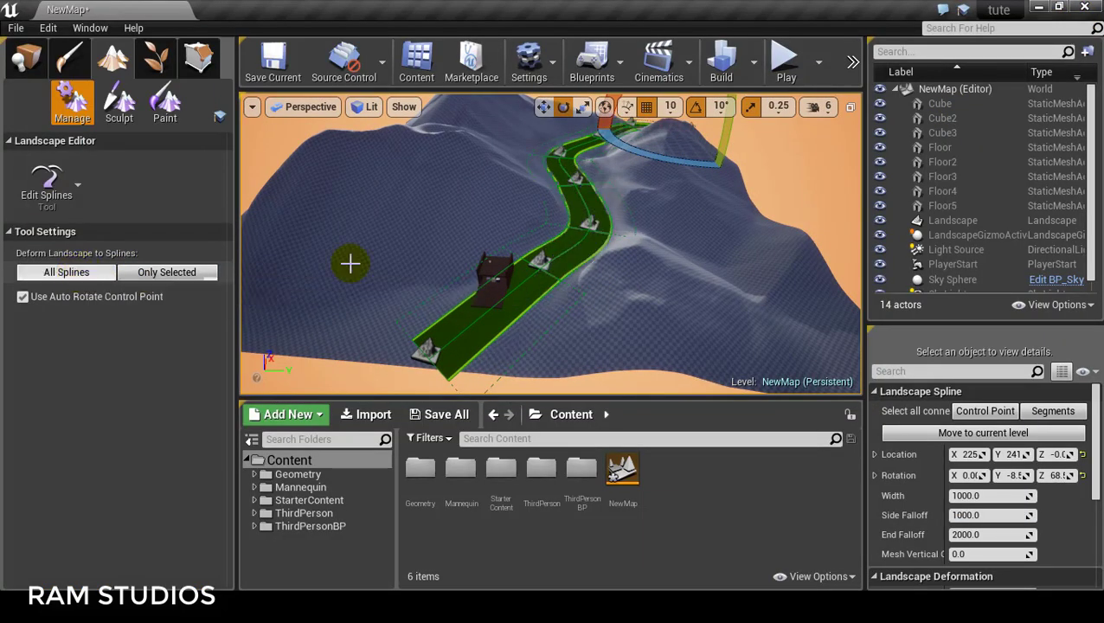
# Fly the camera low along the green spline road toward the mountains.
pyautogui.moveTo(482, 322)
pyautogui.mouseDown(button='right')
pyautogui.moveTo(520, 338)
pyautogui.moveTo(484, 329)
pyautogui.moveTo(490, 344)
pyautogui.moveTo(453, 318)
pyautogui.mouseUp(button='right')
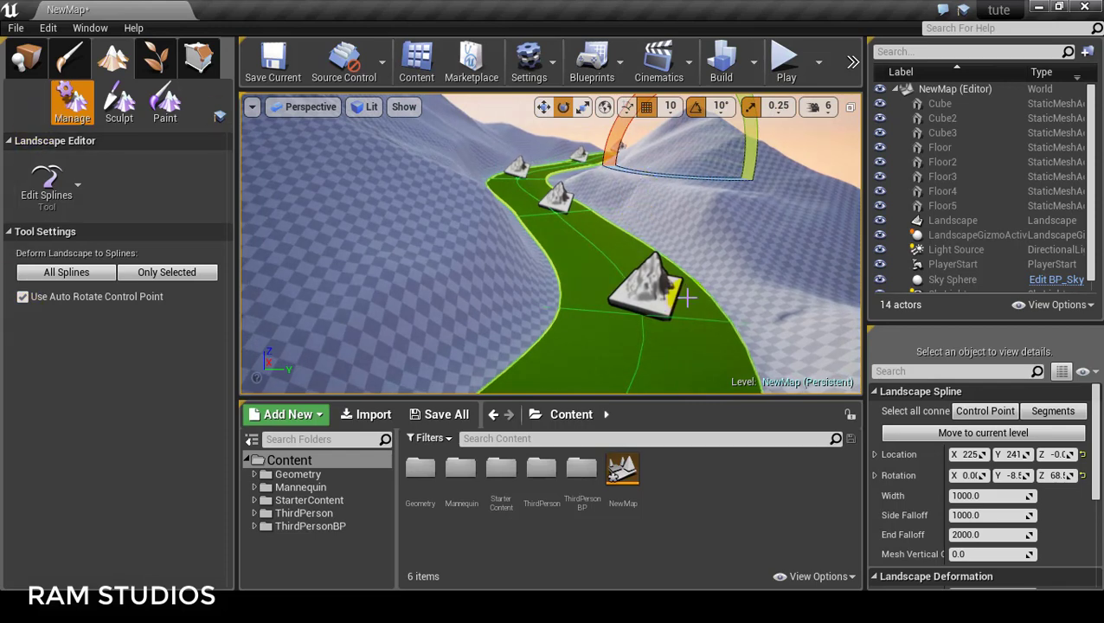
pyautogui.moveTo(687, 298); pyautogui.dragTo(660, 323, button='right')
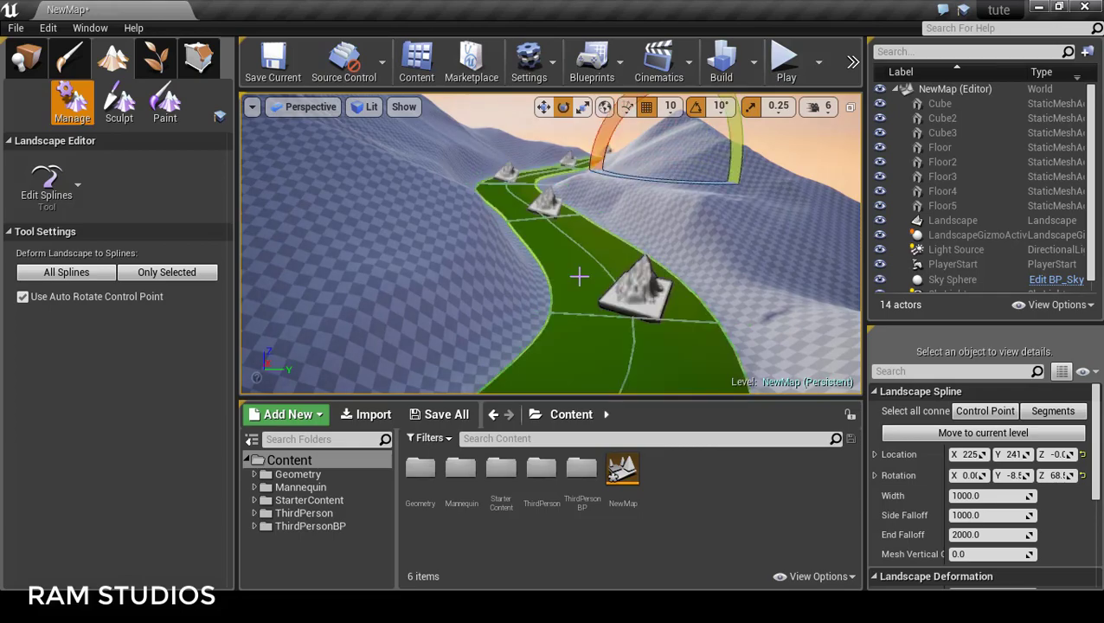
pyautogui.press('F11')
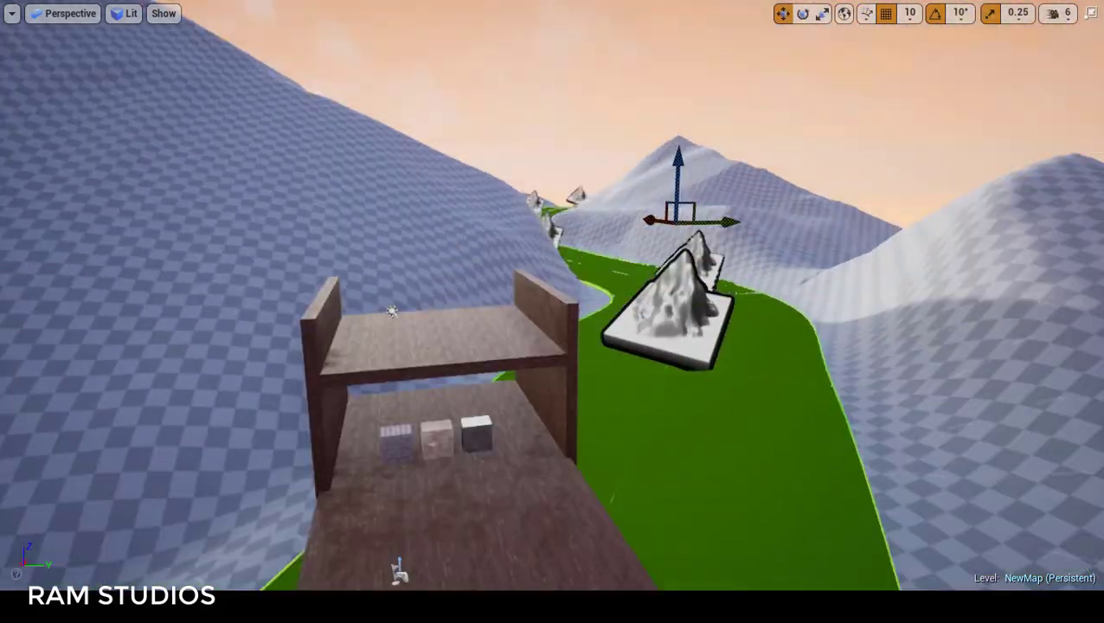
pyautogui.moveTo(572, 308); pyautogui.dragTo(520, 377, button='right')
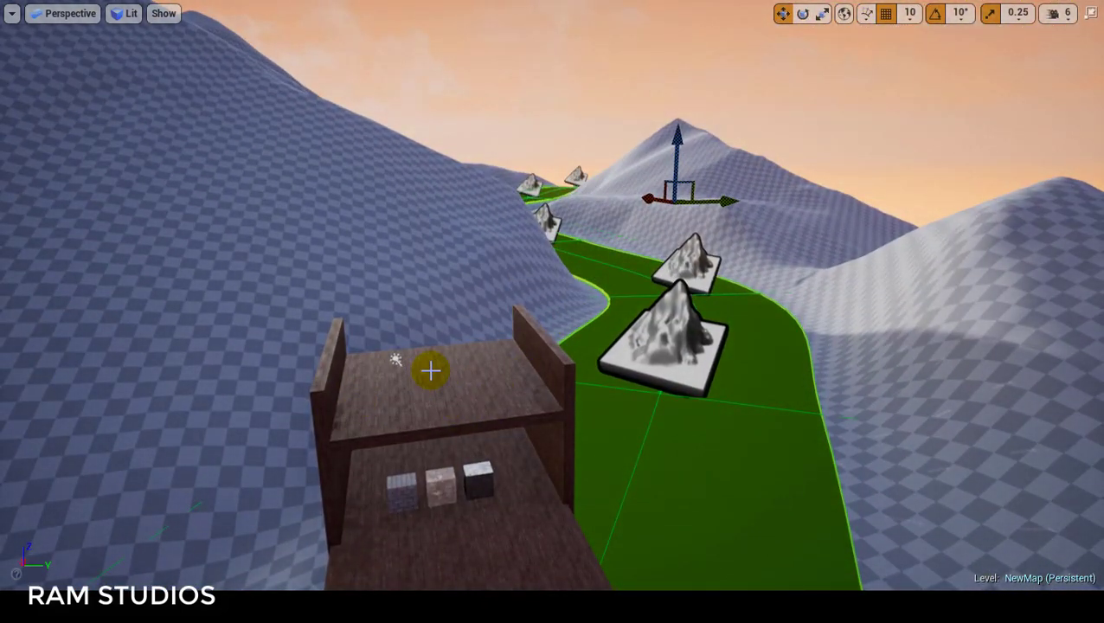
# Toggle Game View to preview the road without overlays, then restore the editor layout.
pyautogui.press('g')
pyautogui.press('g')
pyautogui.press('g')
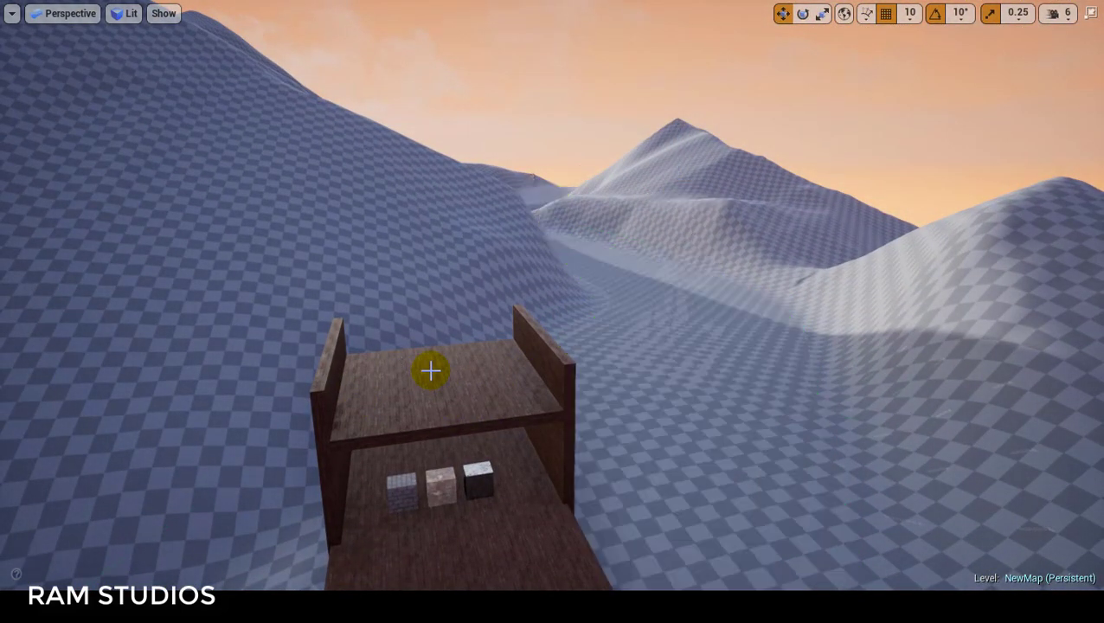
pyautogui.press('g')
pyautogui.press('g')
pyautogui.press('g')
pyautogui.moveTo(431, 370)
pyautogui.mouseDown(button='right')
pyautogui.moveTo(547, 364)
pyautogui.moveTo(606, 346)
pyautogui.moveTo(543, 359)
pyautogui.mouseUp(button='right')
pyautogui.press('g')
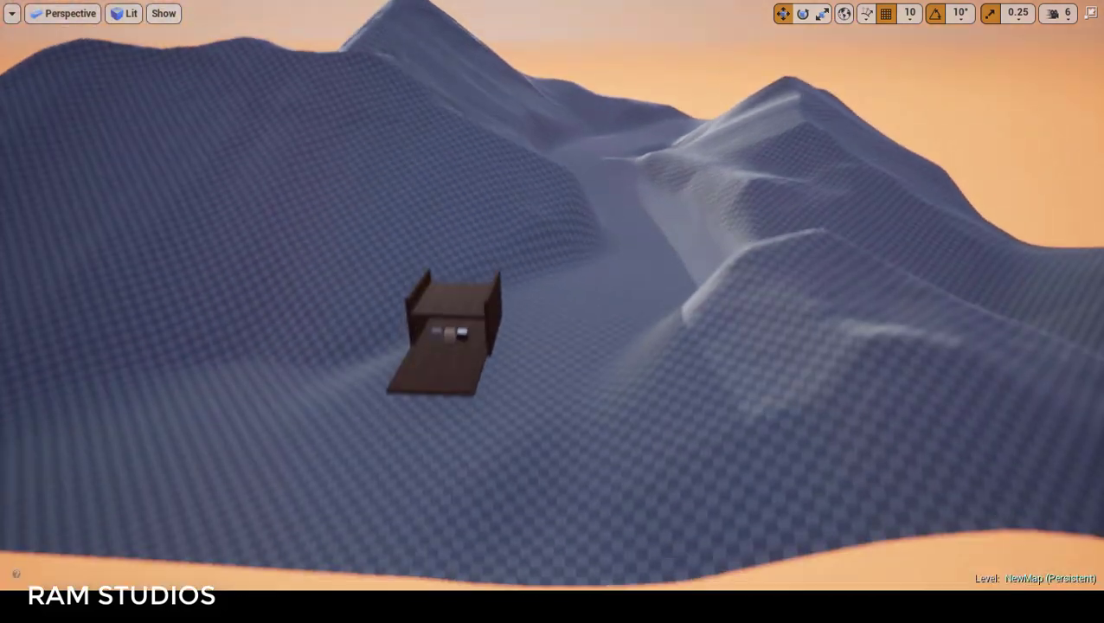
pyautogui.click(1092, 14)
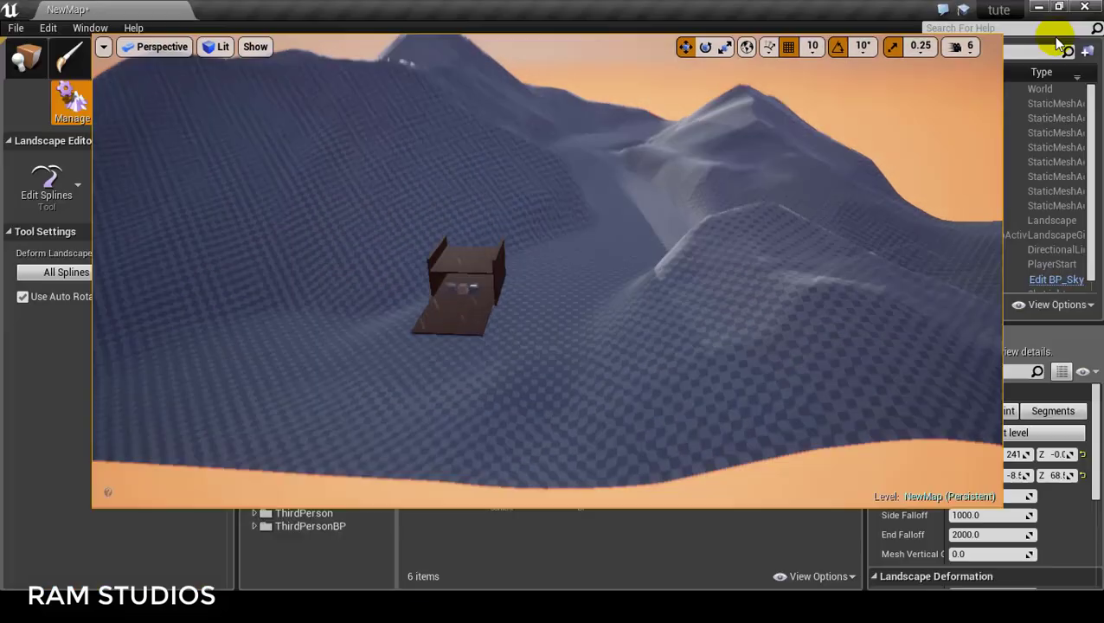
pyautogui.moveTo(660, 209); pyautogui.dragTo(588, 229, button='right')
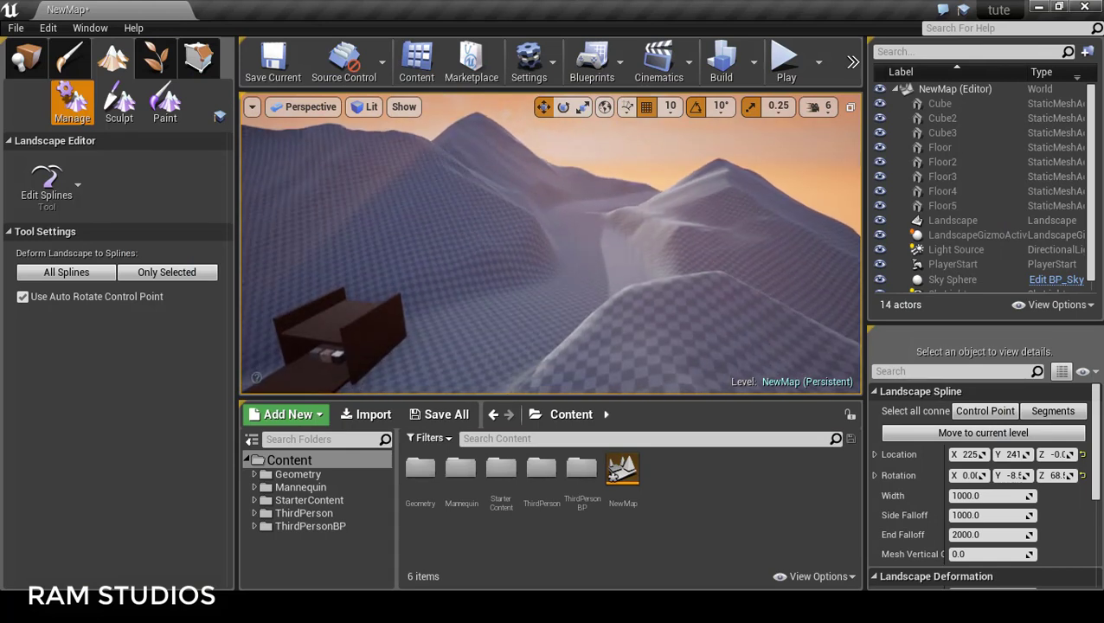
# Place an Atmospheric Fog actor from Visual Effects into the level at 5850, 2090, 2910.
pyautogui.click(26, 57)
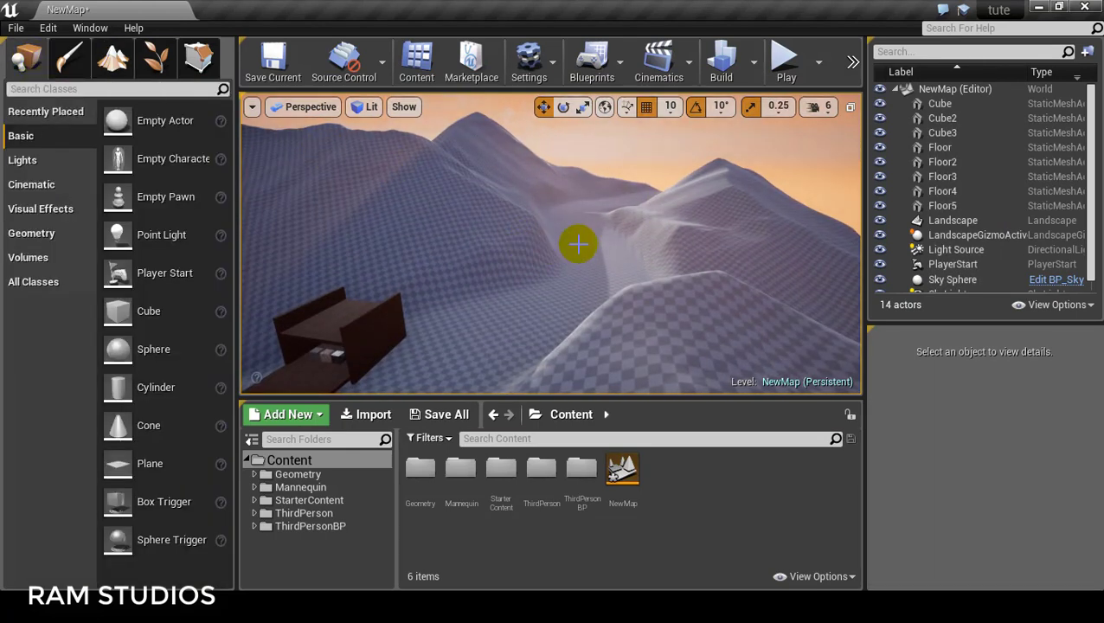
pyautogui.scroll(-1, 946, 273)
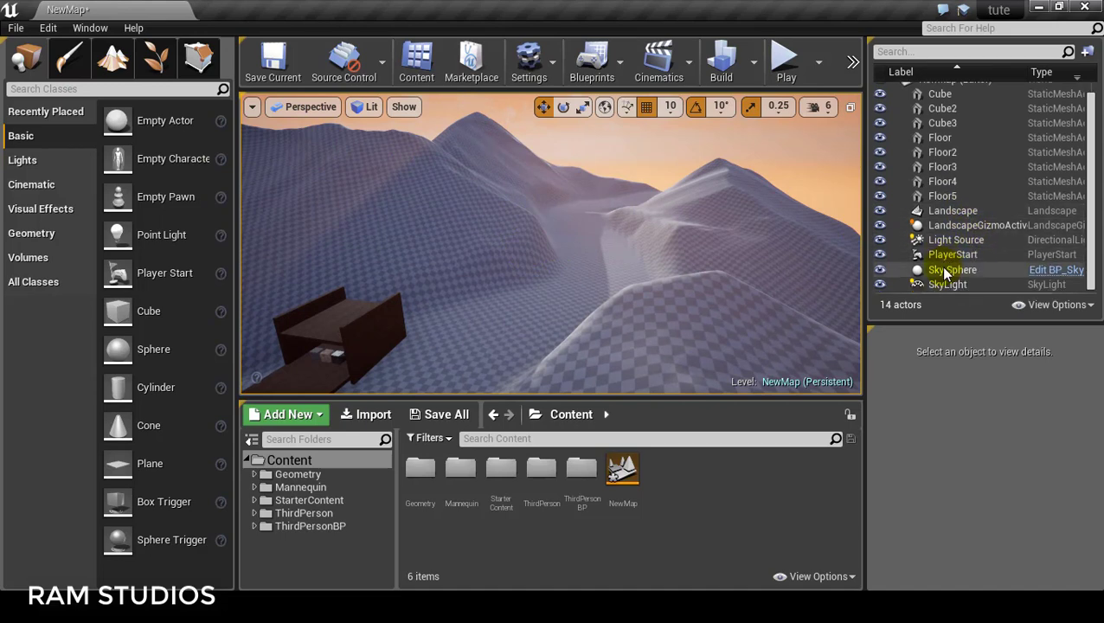
pyautogui.moveTo(616, 251)
pyautogui.mouseDown(button='right')
pyautogui.moveTo(605, 234)
pyautogui.moveTo(596, 244)
pyautogui.mouseUp(button='right')
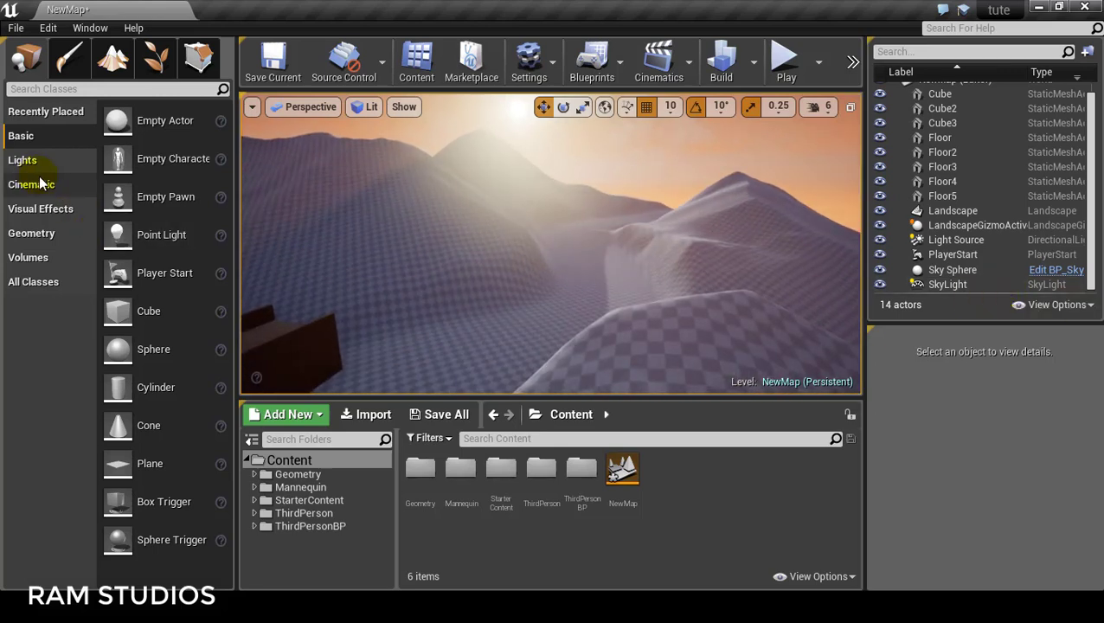
pyautogui.click(40, 209)
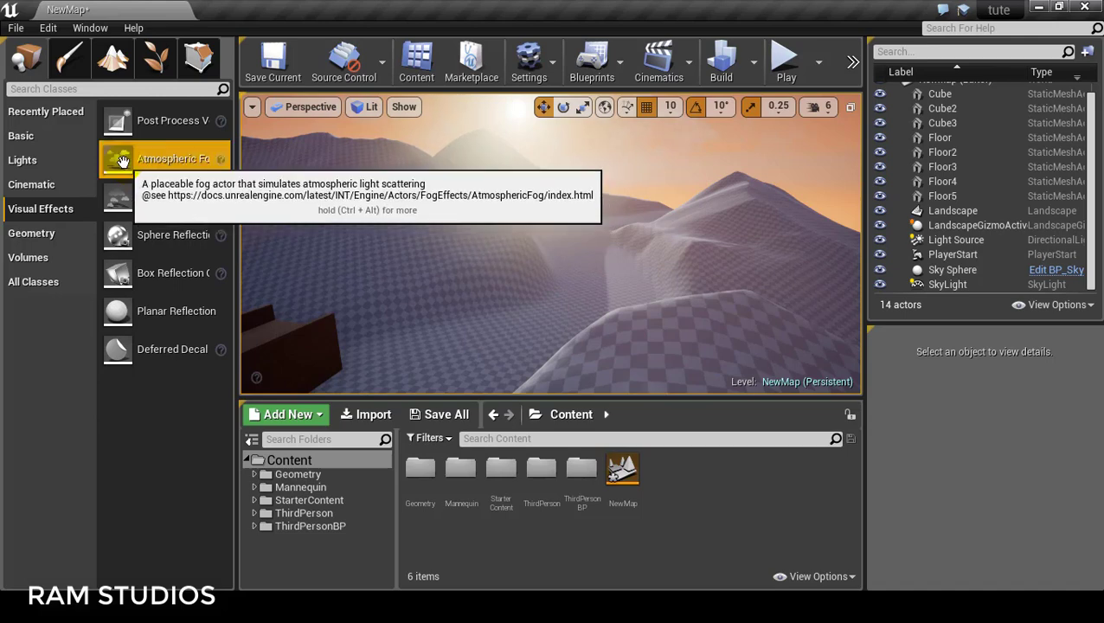
pyautogui.moveTo(125, 163); pyautogui.dragTo(564, 270)
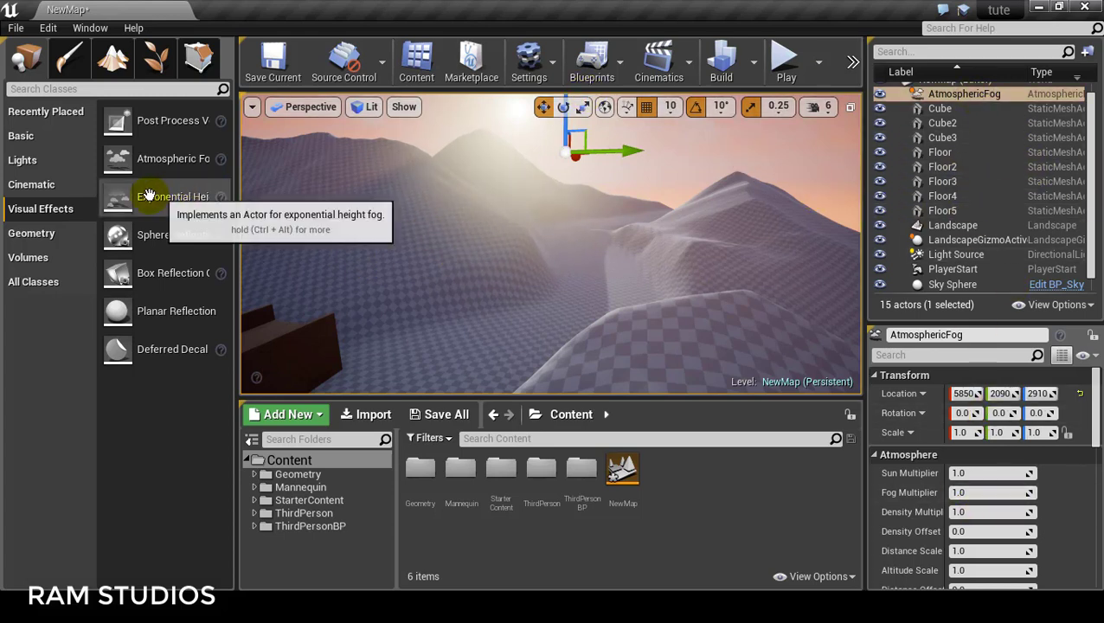
# Add Exponential Height Fog and position it above the mountains at 2970, 1830, 700.
pyautogui.moveTo(115, 194)
pyautogui.mouseDown()
pyautogui.moveTo(382, 214)
pyautogui.moveTo(517, 243)
pyautogui.mouseUp()
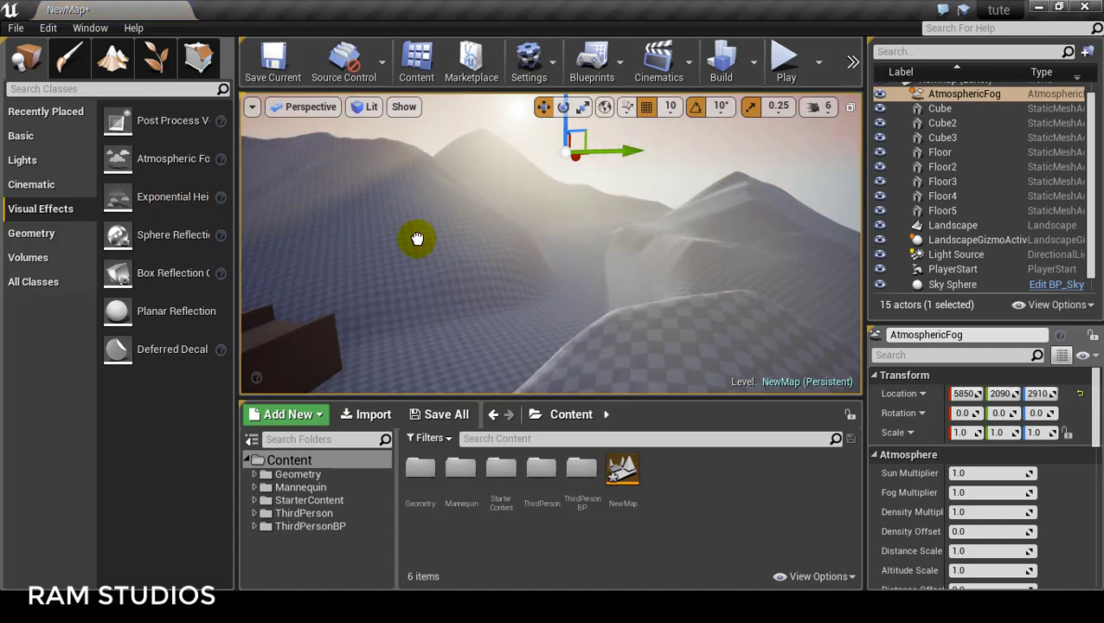
pyautogui.moveTo(417, 238); pyautogui.dragTo(417, 240)
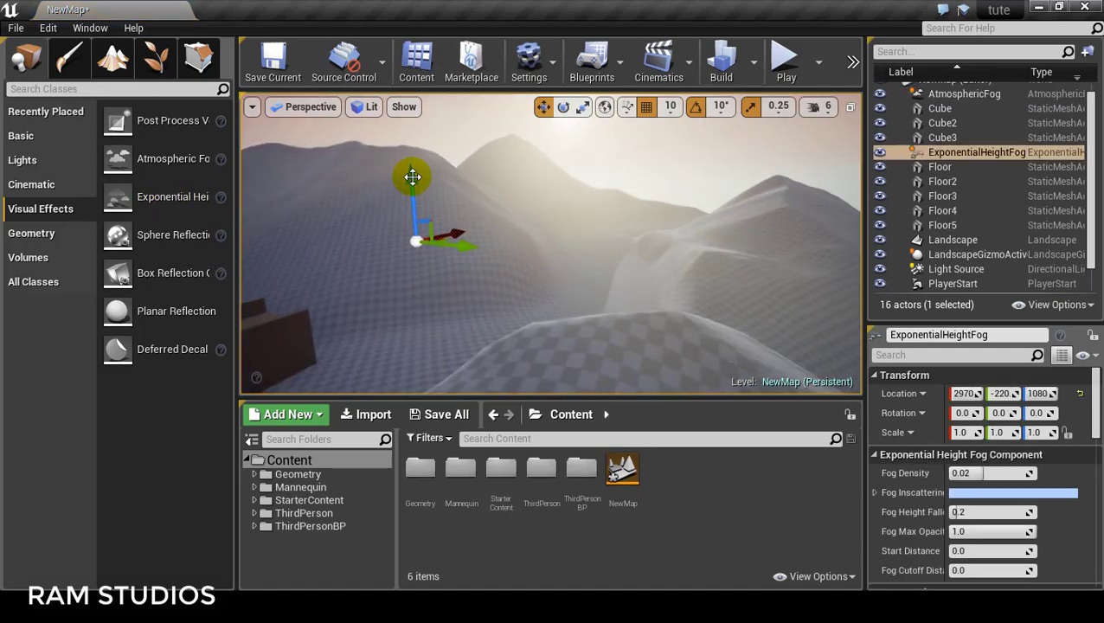
pyautogui.moveTo(423, 324); pyautogui.dragTo(414, 121)
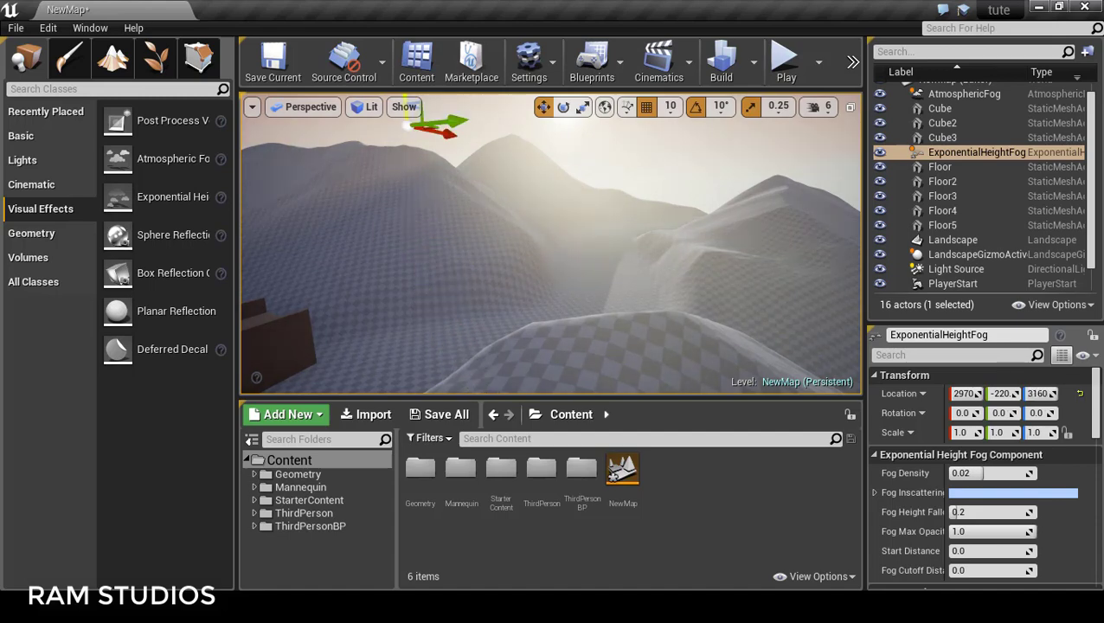
pyautogui.hotkey('ctrl', 'z')
pyautogui.moveTo(394, 271); pyautogui.dragTo(395, 329)
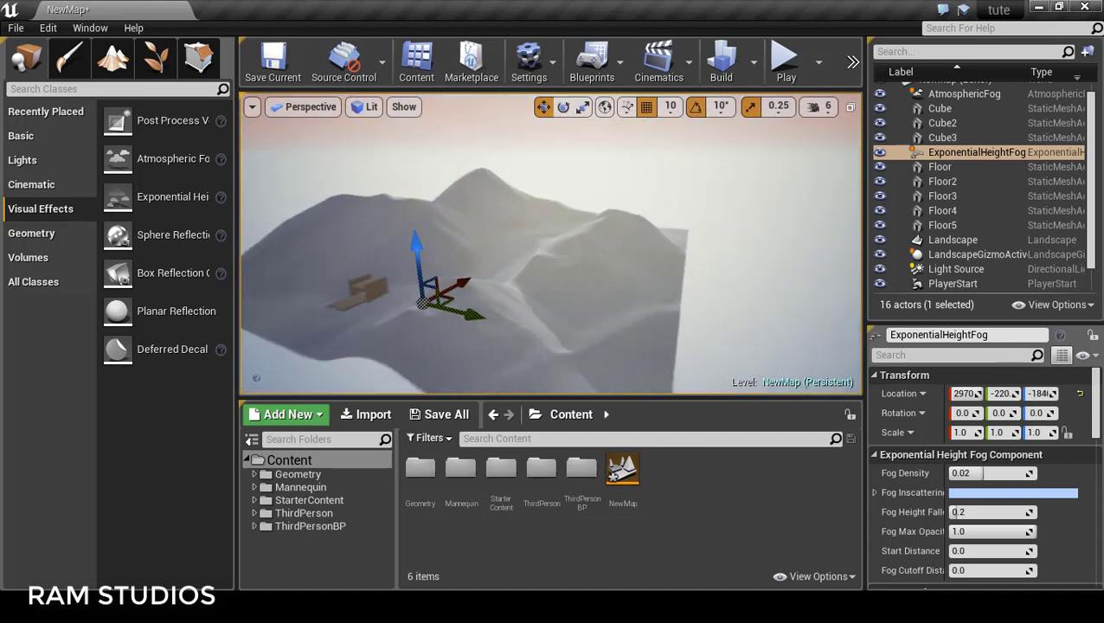
pyautogui.moveTo(485, 337)
pyautogui.mouseDown()
pyautogui.moveTo(461, 277)
pyautogui.moveTo(484, 389)
pyautogui.mouseUp()
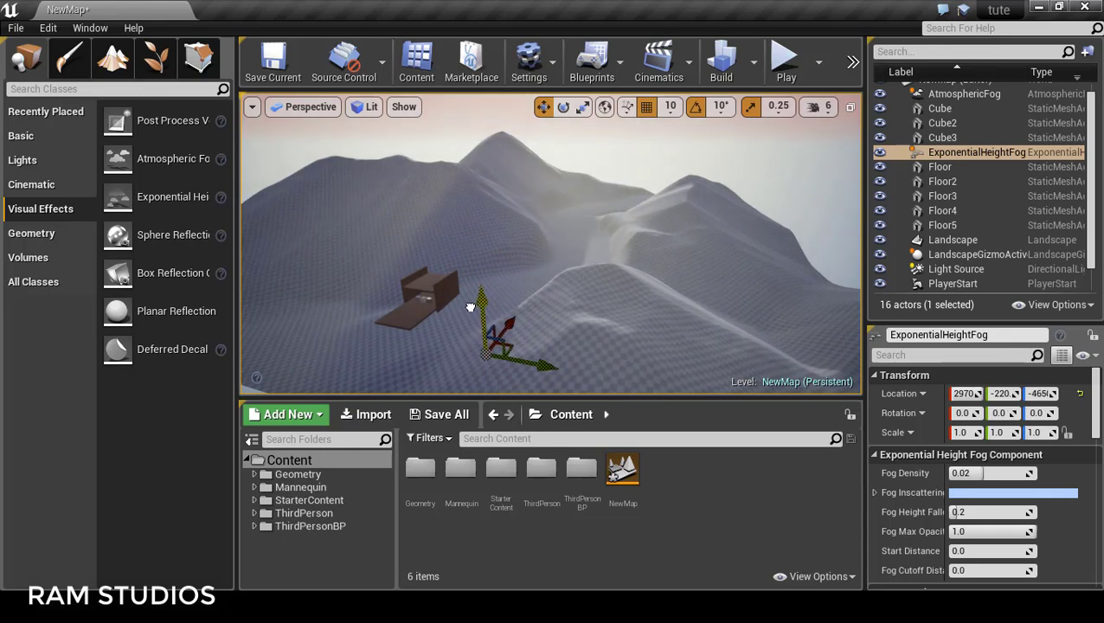
pyautogui.moveTo(470, 307)
pyautogui.mouseDown()
pyautogui.moveTo(472, 130)
pyautogui.moveTo(452, 325)
pyautogui.moveTo(423, 181)
pyautogui.mouseUp()
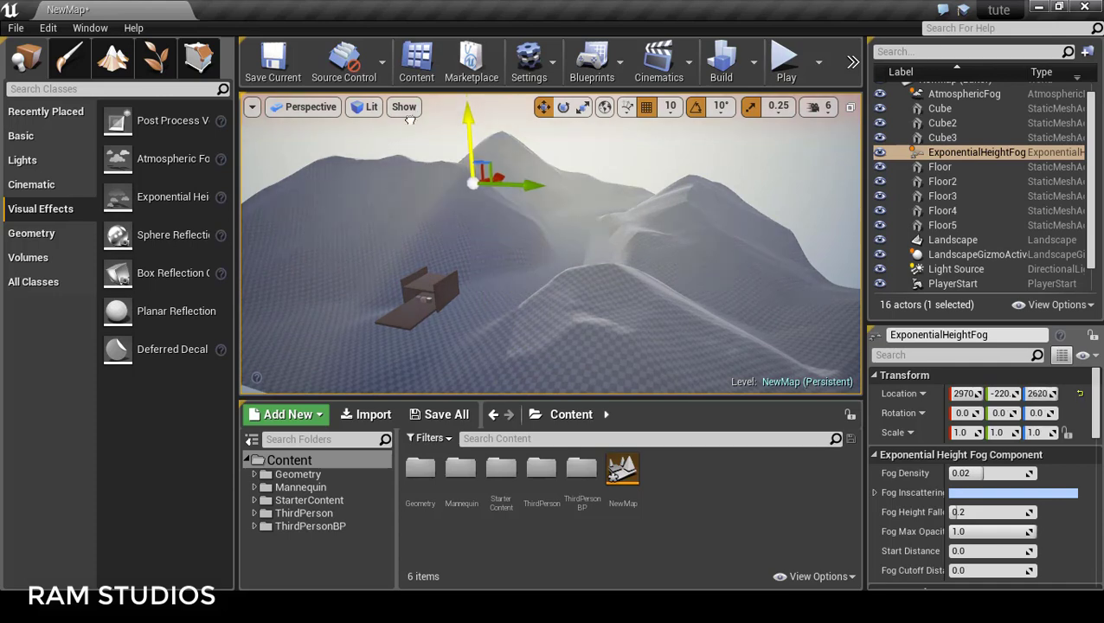
# Lower the height fog's Fog Density to 0.012844.
pyautogui.click(969, 477)
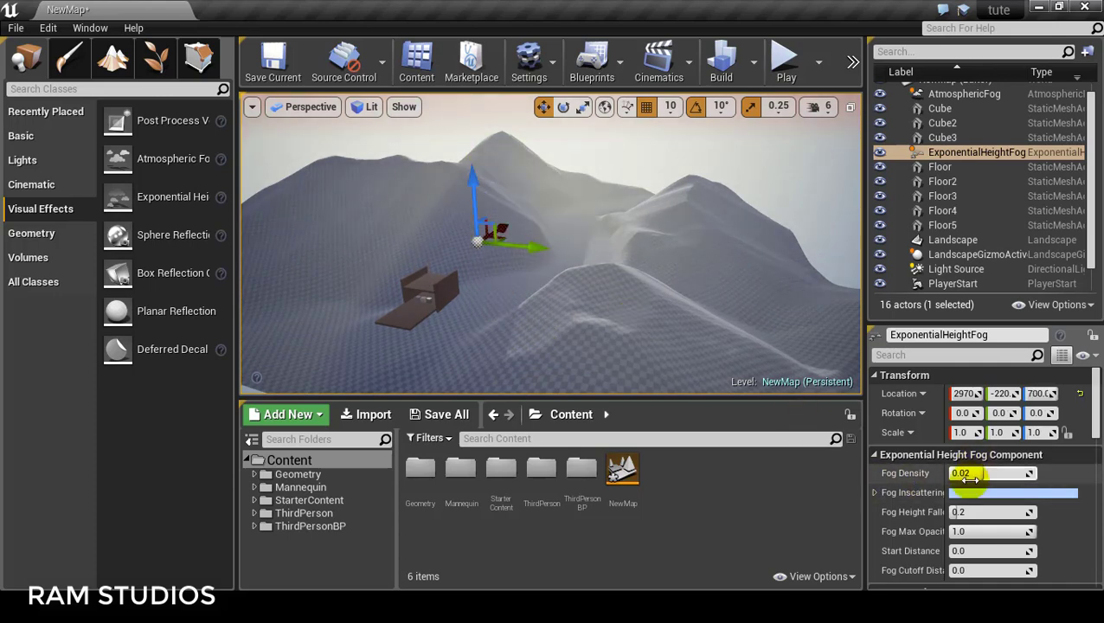
pyautogui.moveTo(984, 477); pyautogui.dragTo(972, 474)
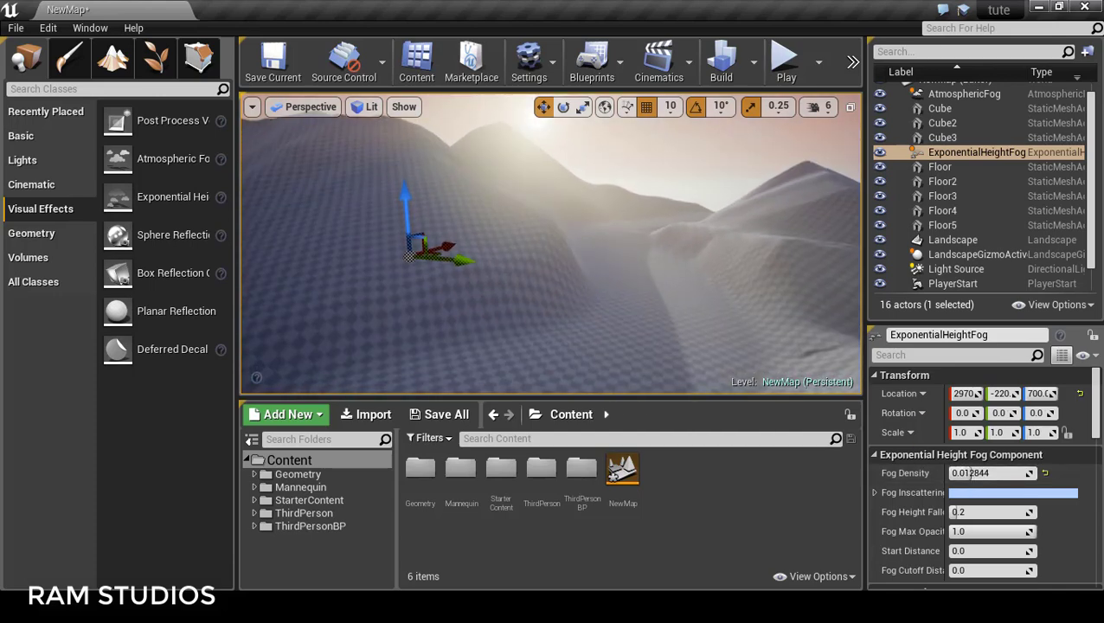
pyautogui.moveTo(613, 238); pyautogui.dragTo(613, 238, button='right')
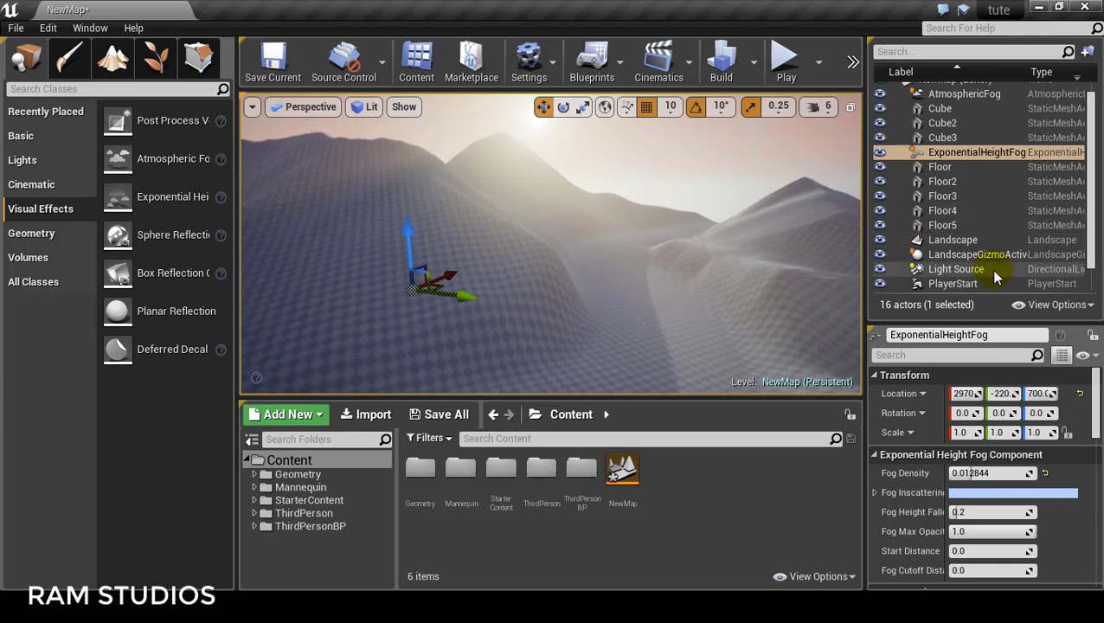
pyautogui.click(959, 149)
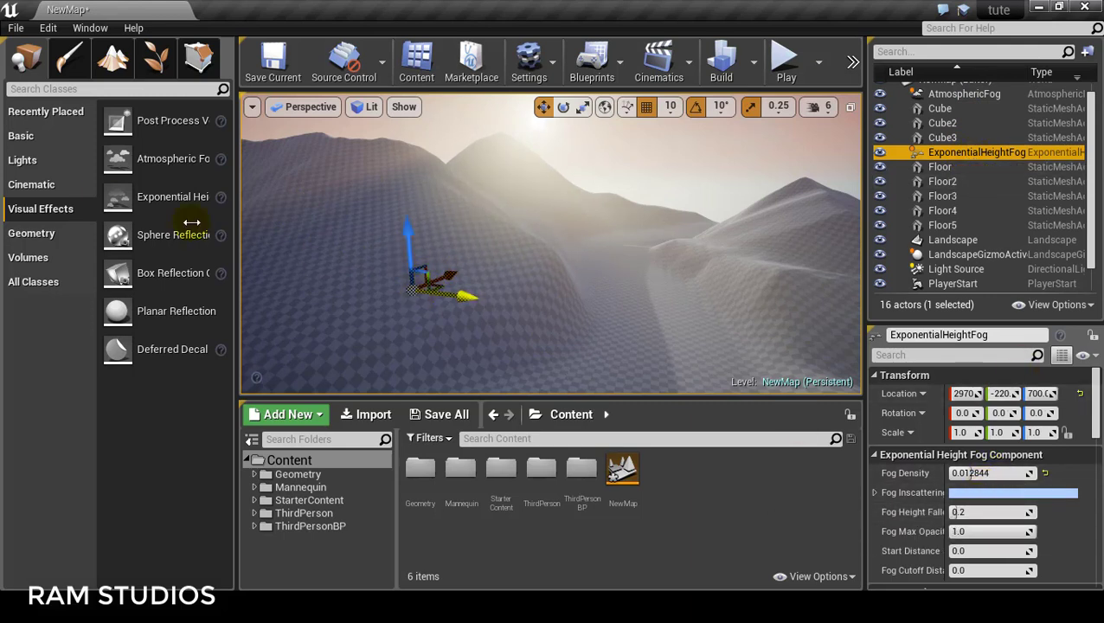
pyautogui.moveTo(148, 207); pyautogui.dragTo(515, 331)
# Slide the ExponentialHeightFog to Y 1830 and tick its Volumetric Fog checkbox.
pyautogui.moveTo(468, 296); pyautogui.dragTo(638, 318)
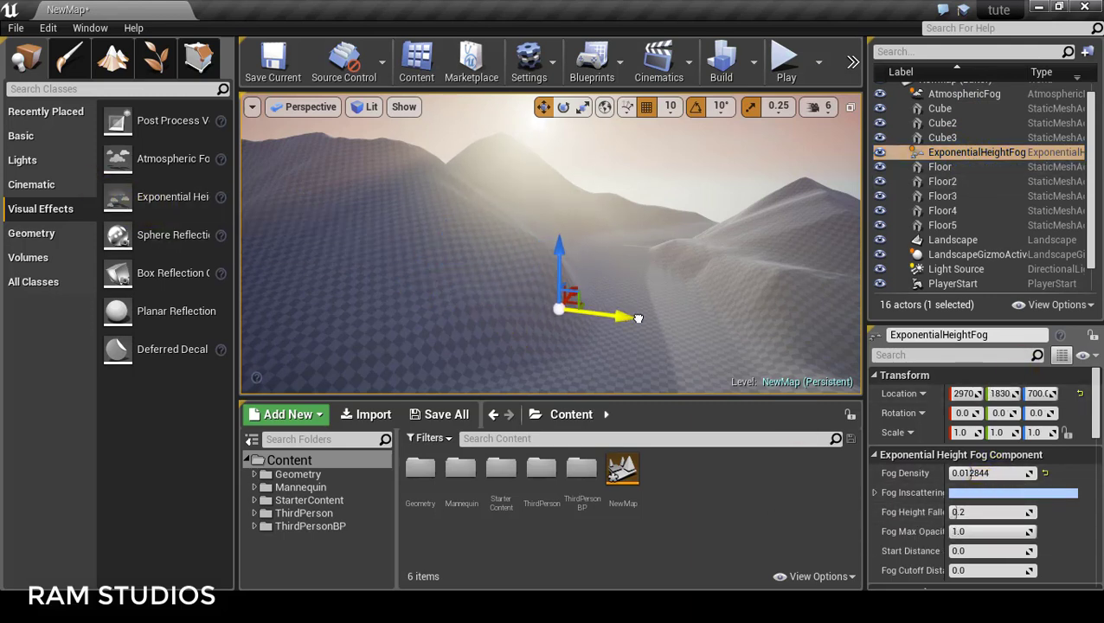
pyautogui.scroll(-3, 963, 520)
pyautogui.scroll(-2, 1010, 523)
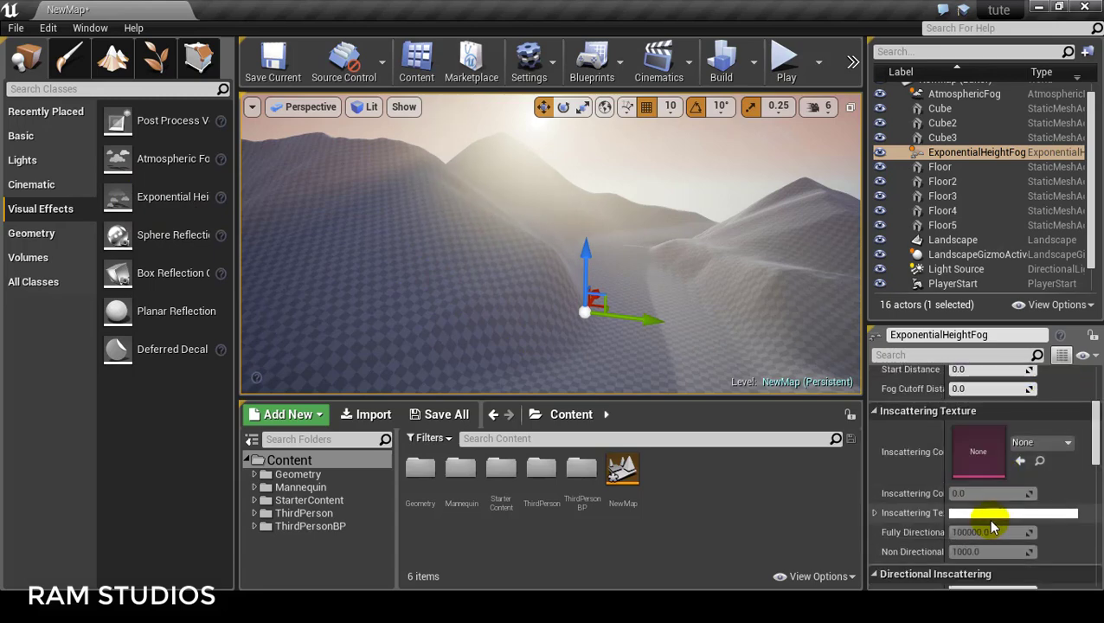
pyautogui.scroll(-3, 986, 522)
pyautogui.scroll(-3, 990, 524)
pyautogui.scroll(-1, 985, 514)
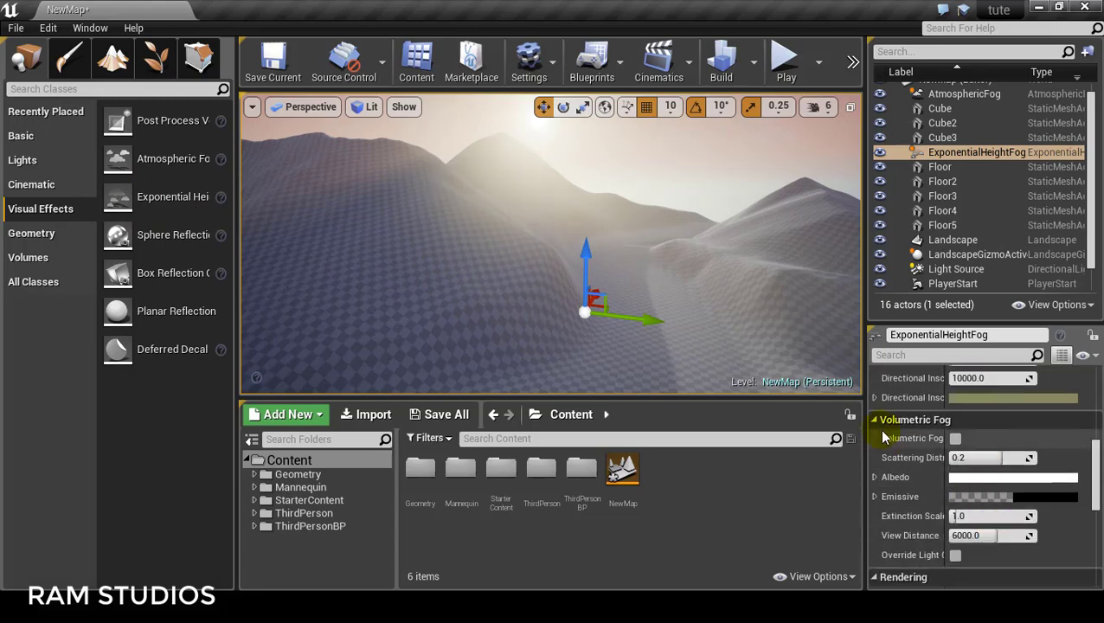
pyautogui.moveTo(948, 447); pyautogui.dragTo(985, 447)
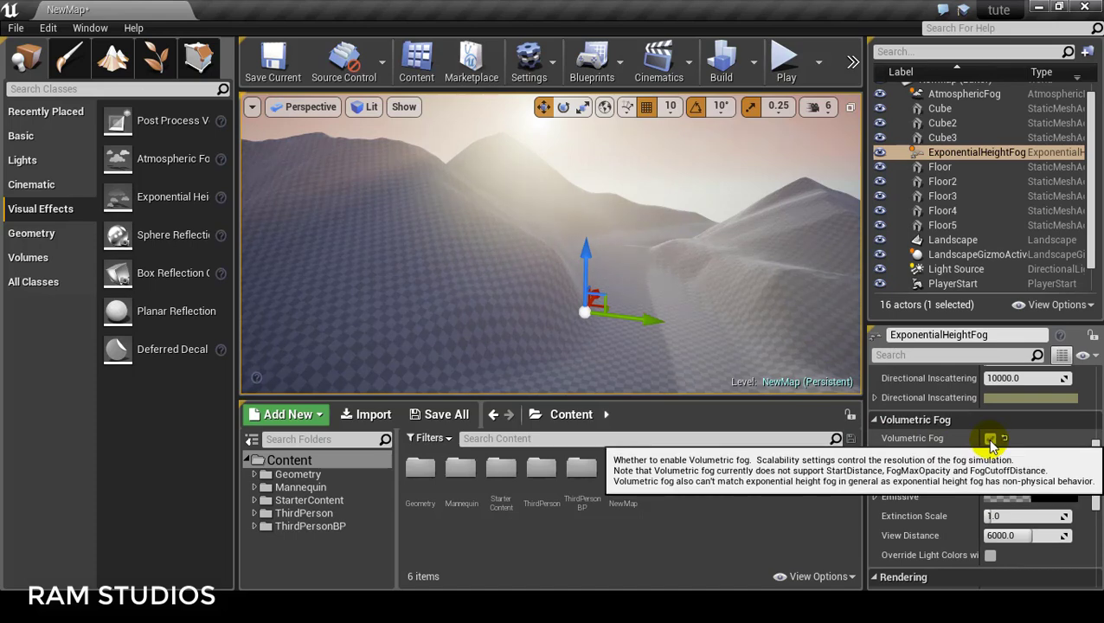
pyautogui.click(989, 439)
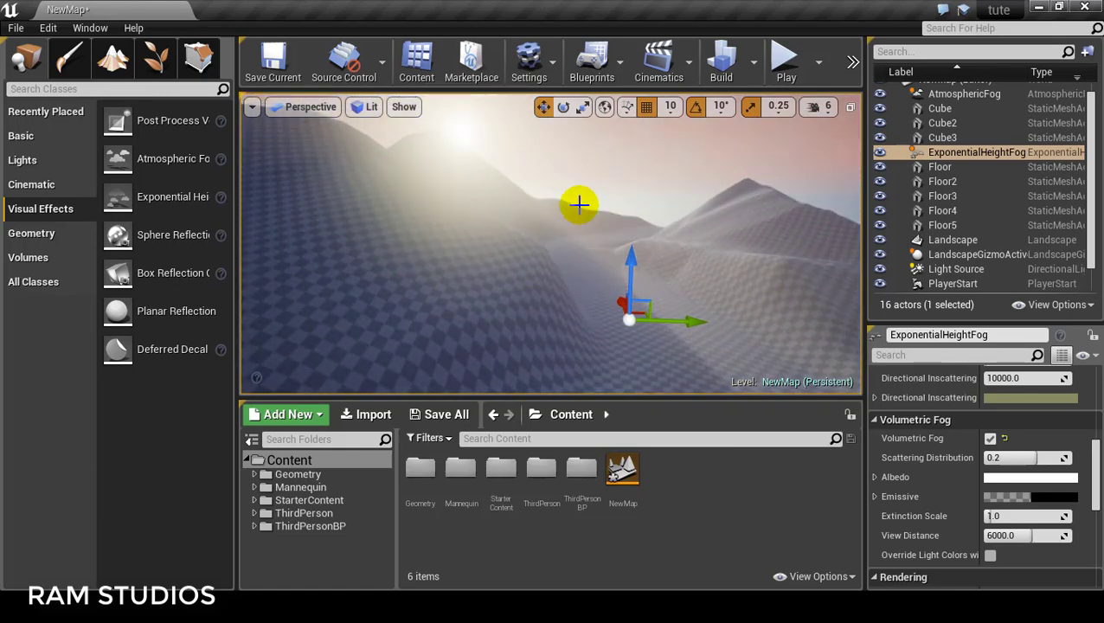
# Turn the viewport camera right across the fog-filled valley to inspect the haze.
pyautogui.moveTo(579, 204); pyautogui.dragTo(554, 216, button='right')
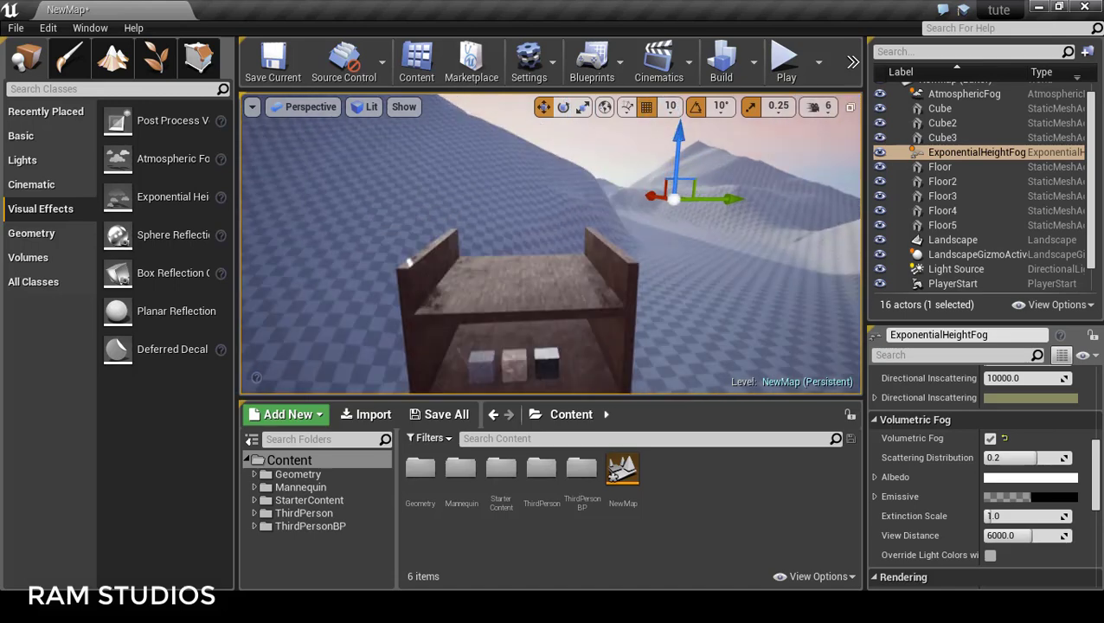
pyautogui.moveTo(593, 220); pyautogui.dragTo(594, 219, button='right')
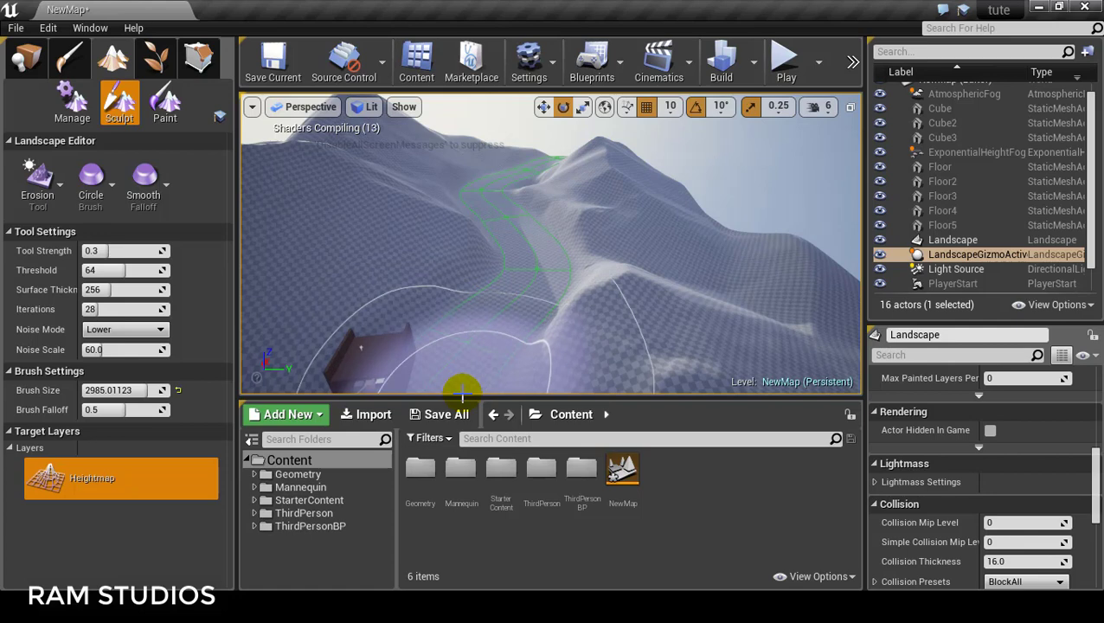
# Switch the Modes panel to Foliage mode to show the Paint panel.
pyautogui.click(151, 69)
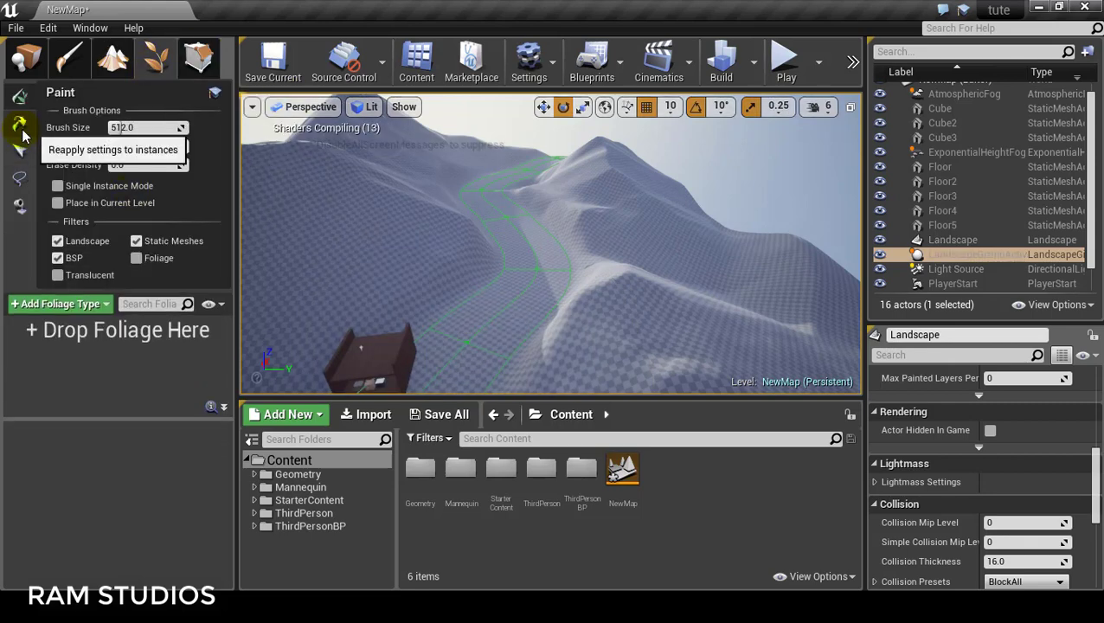